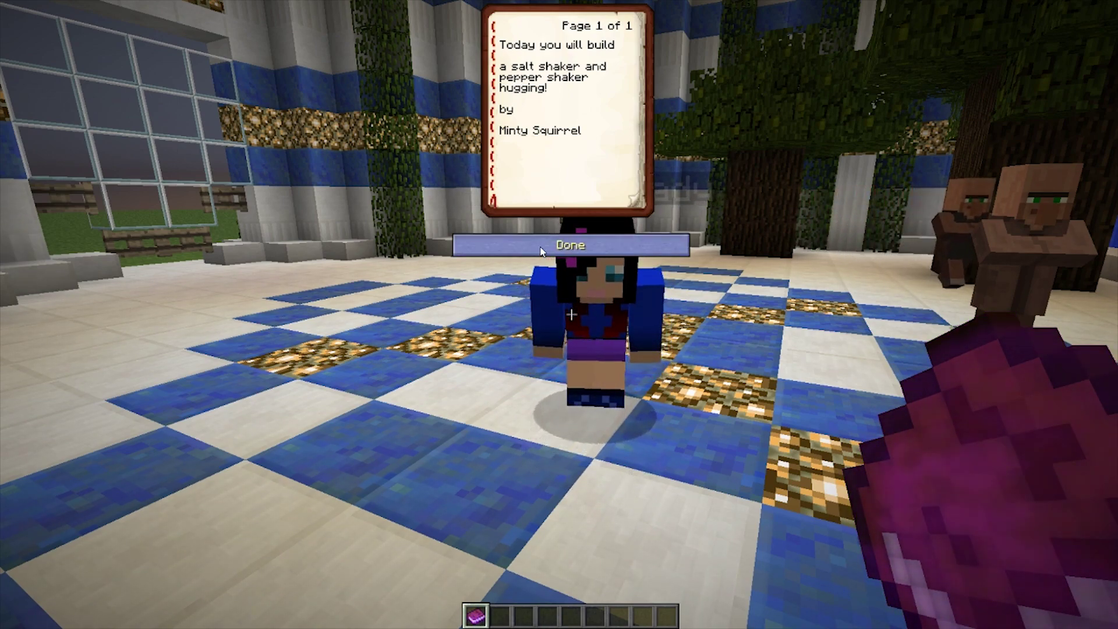
# - Close the book announcing the salt-and-pepper-shaker hug build
pyautogui.click(538, 242)
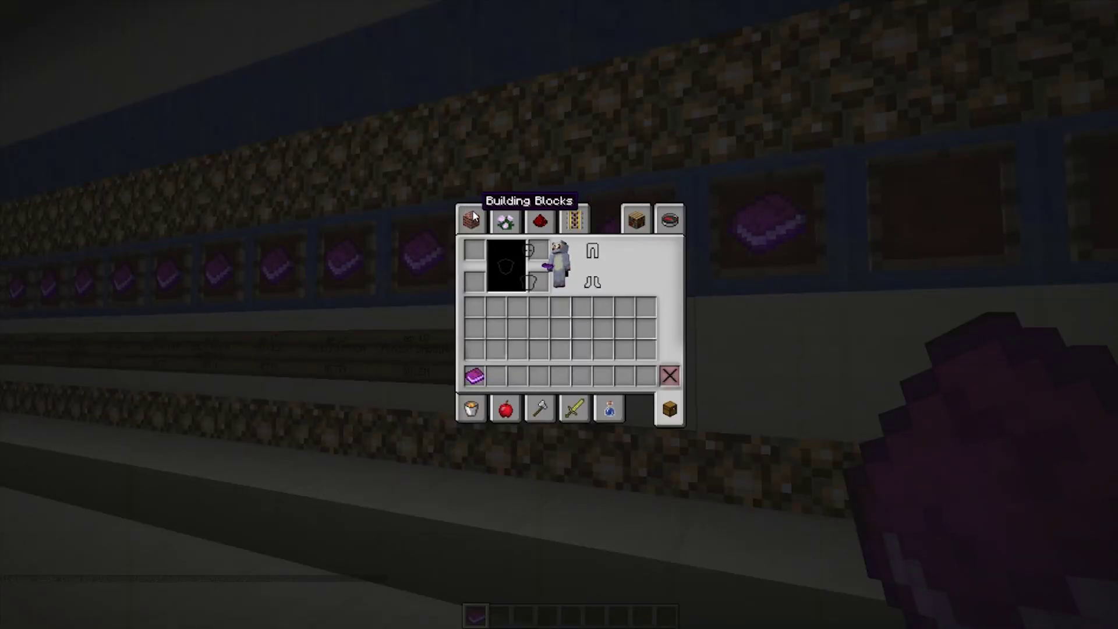
# - Take a Sign from the Decoration Blocks section of the creative inventory
pyautogui.click(472, 218)
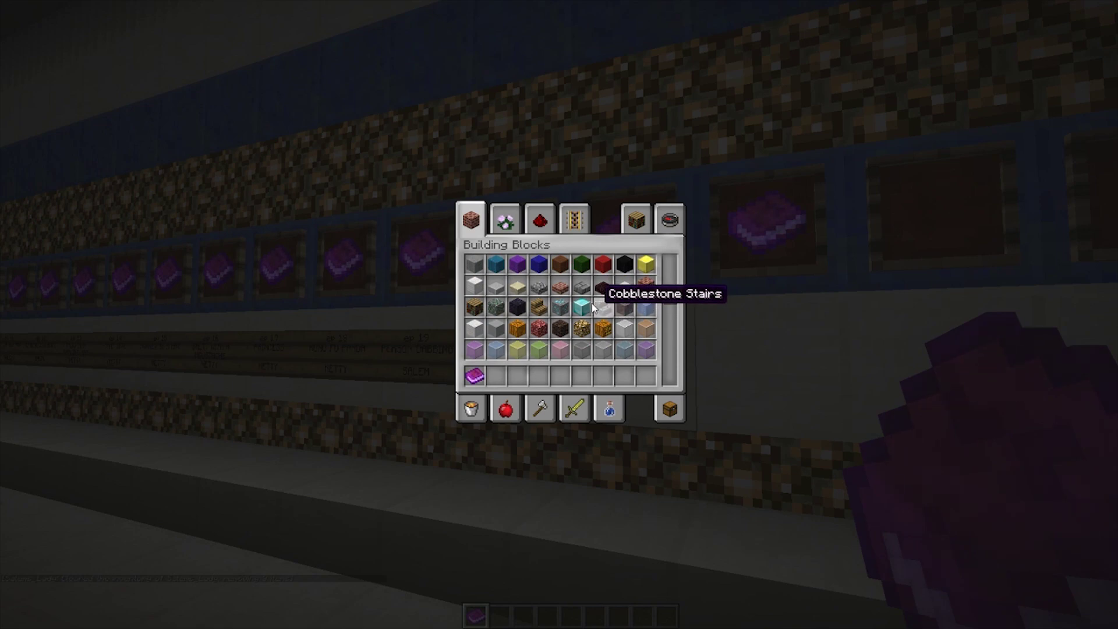
pyautogui.click(508, 221)
pyautogui.scroll(-5, 576, 290)
pyautogui.scroll(-5, 572, 332)
pyautogui.scroll(-5, 569, 323)
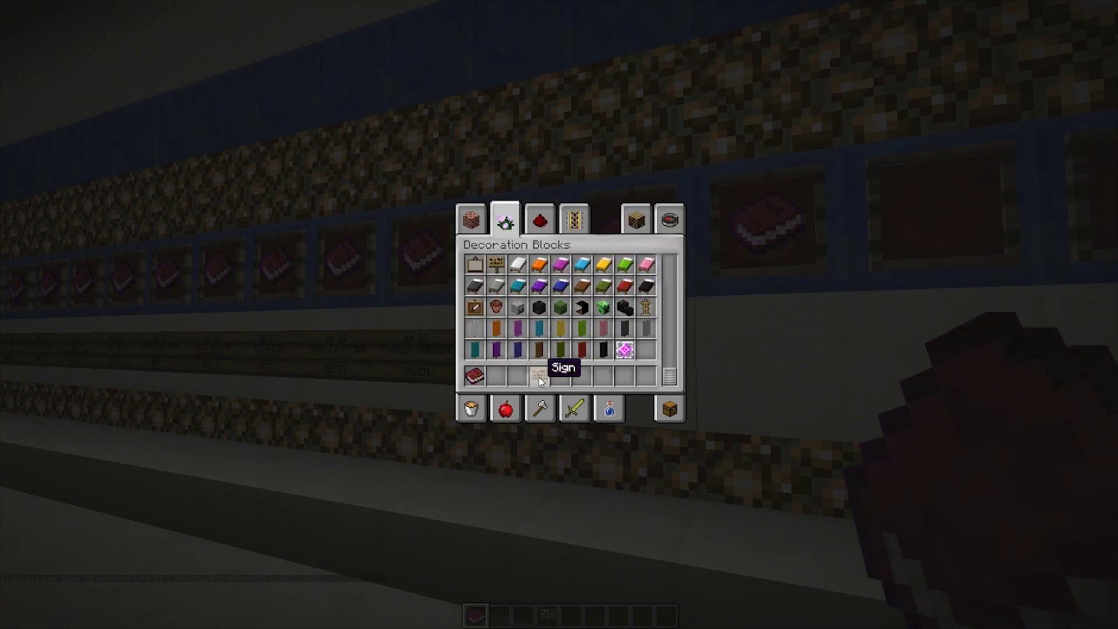
pyautogui.press('e')
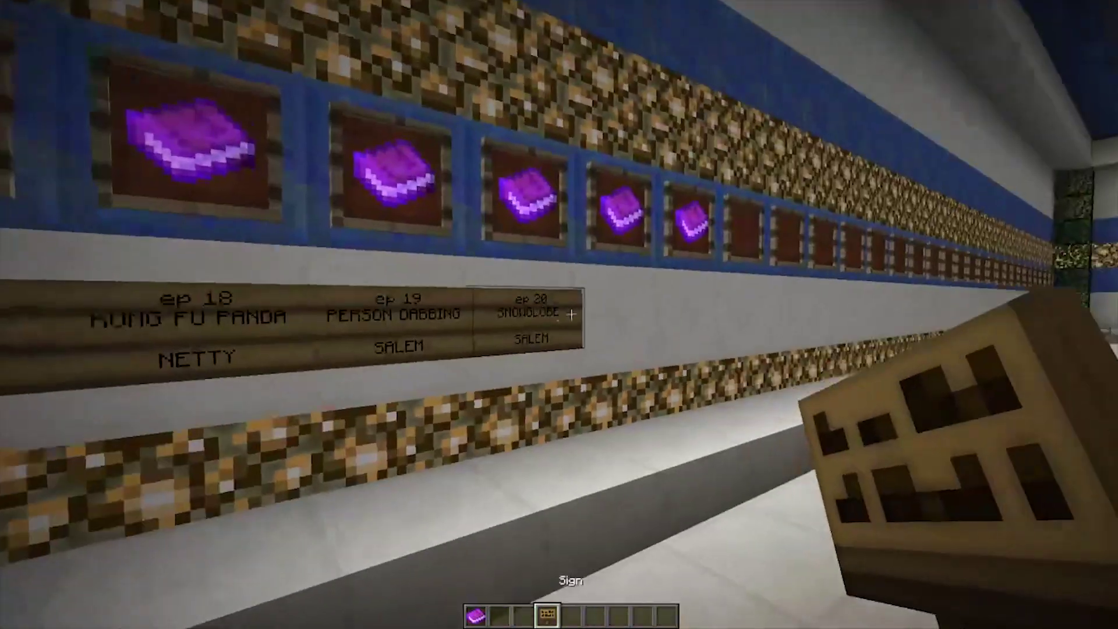
# - Walk along the gallery to face the empty wall after the ep 20 sign
pyautogui.press('w')
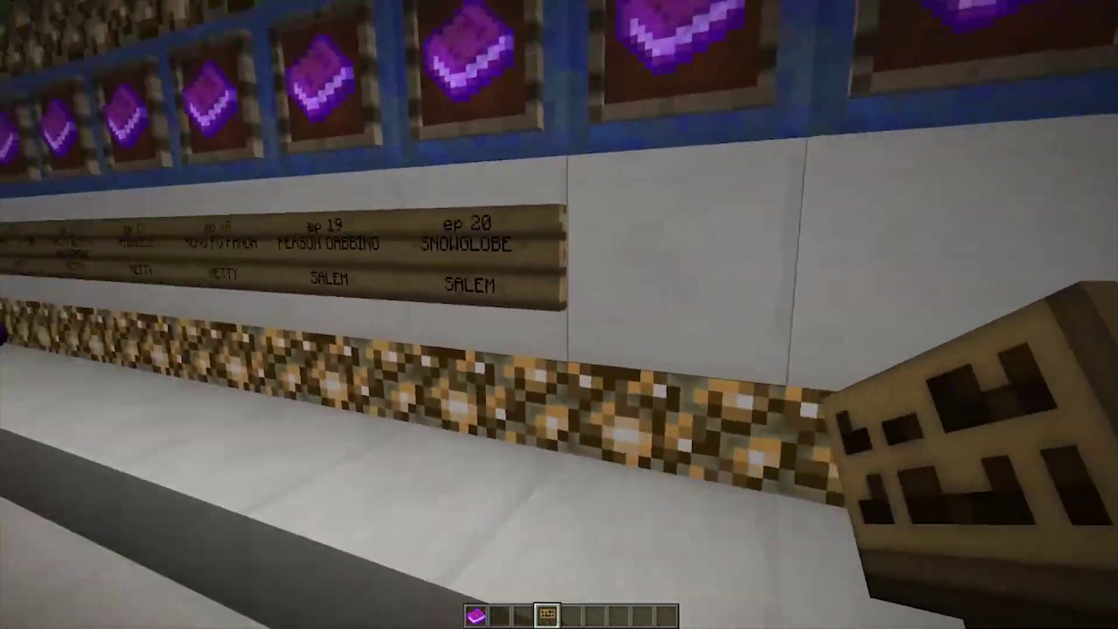
pyautogui.press('w')
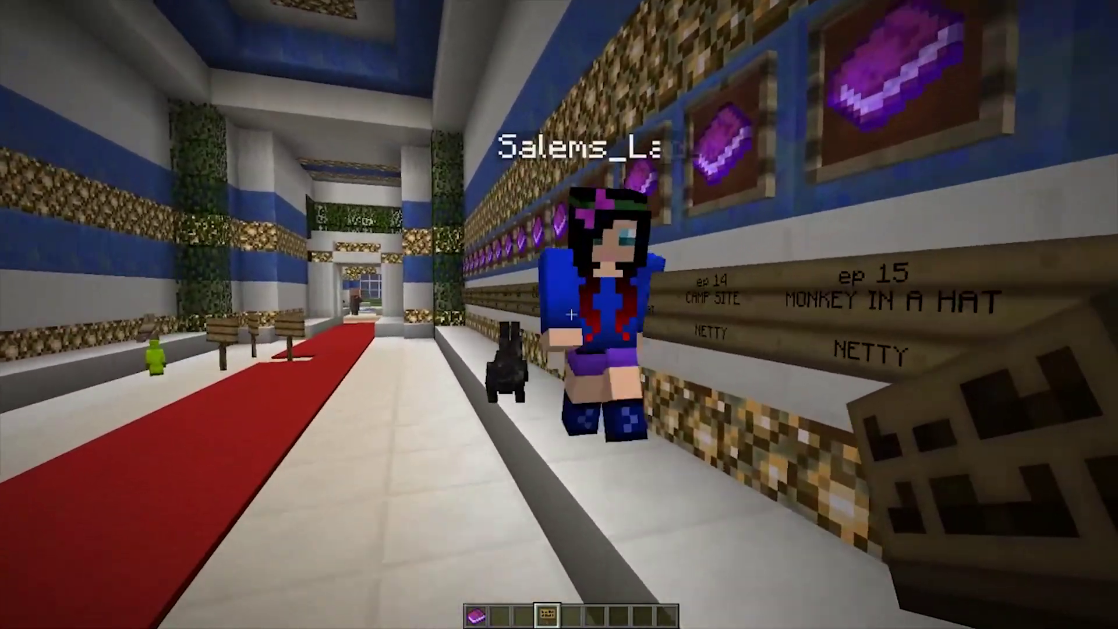
pyautogui.press('d')
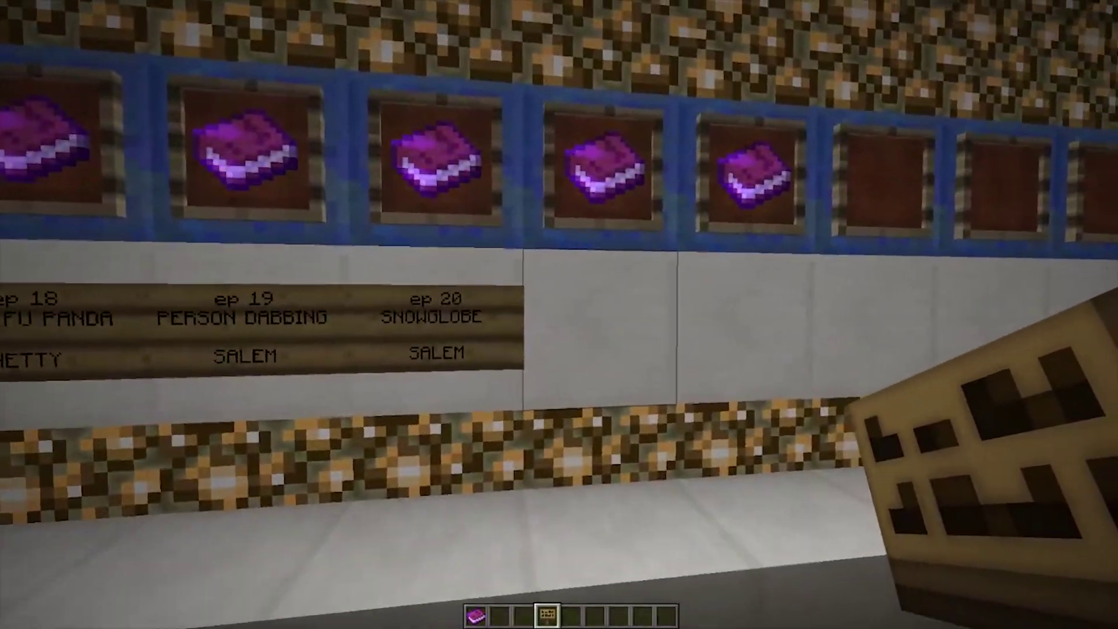
# - Place a wall sign after ep 20 reading 'ep 21 / Elephant as a Model / Salem'
pyautogui.rightClick(559, 315)
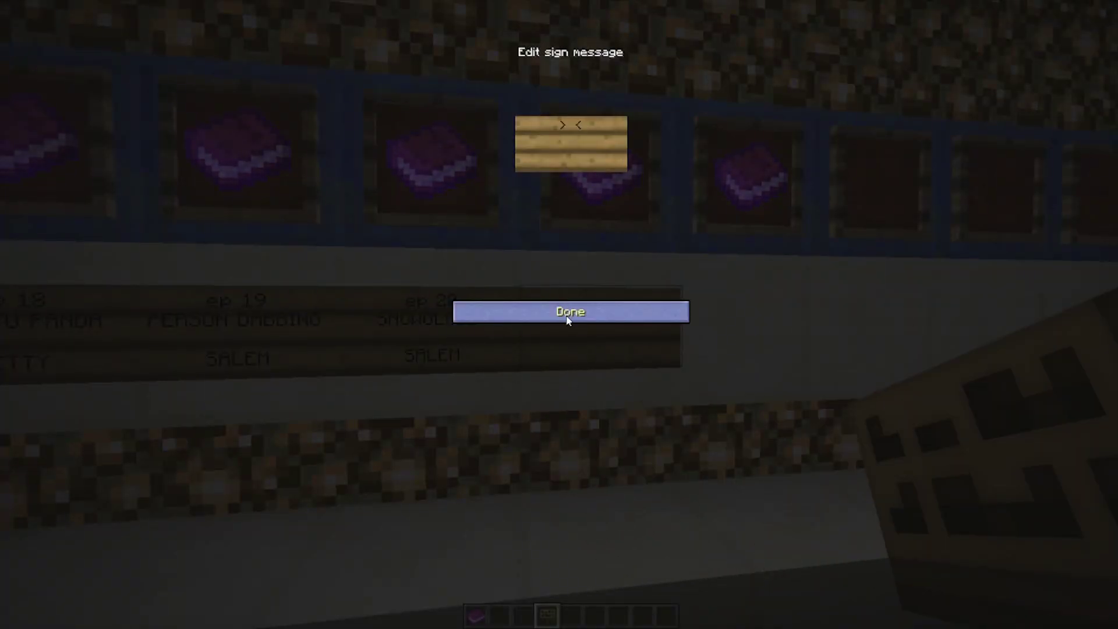
pyautogui.write('ep 21')
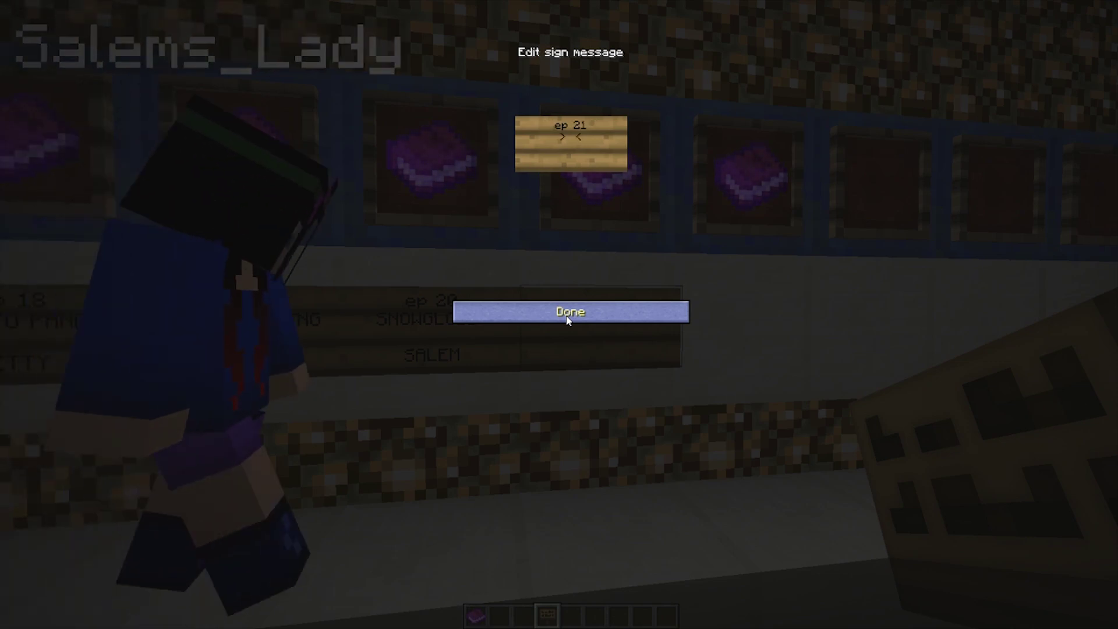
pyautogui.write('E')
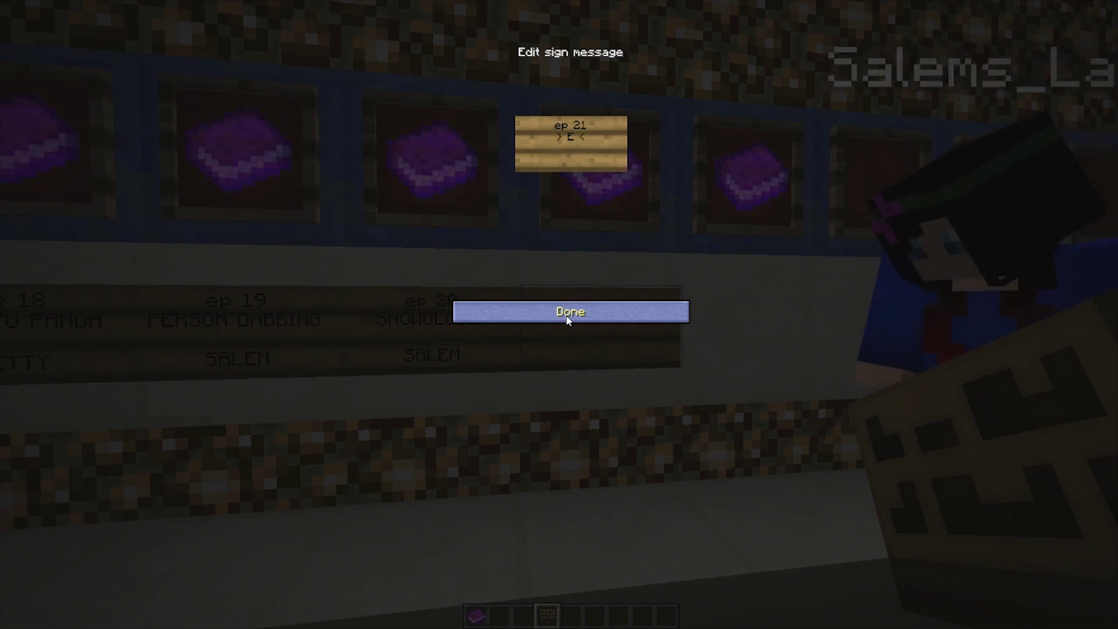
pyautogui.write('LEPHANT AS')
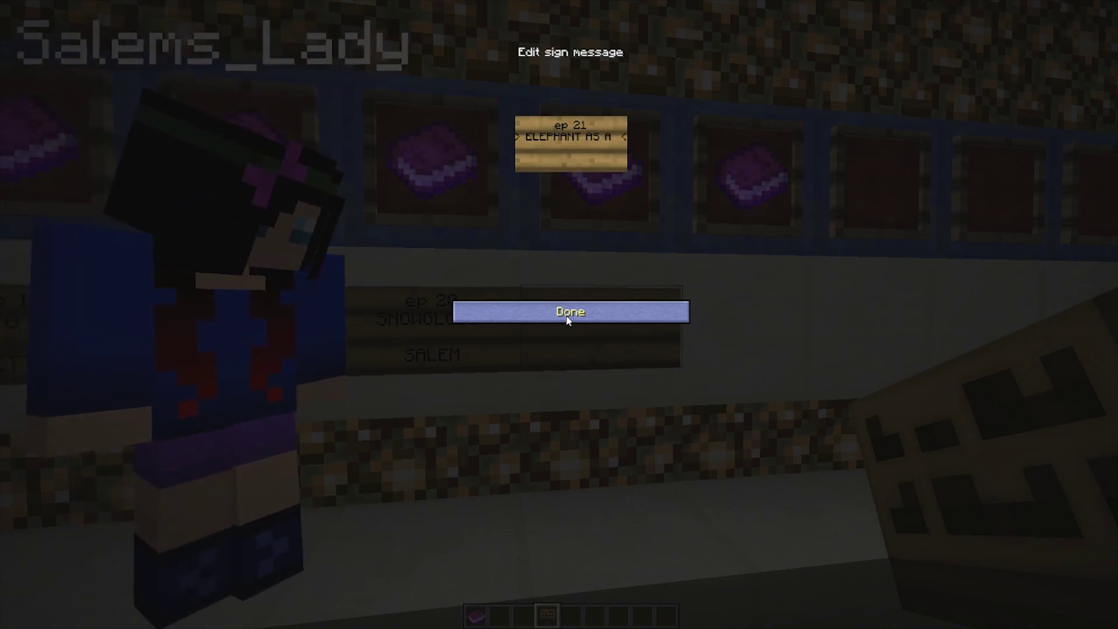
pyautogui.write('A')
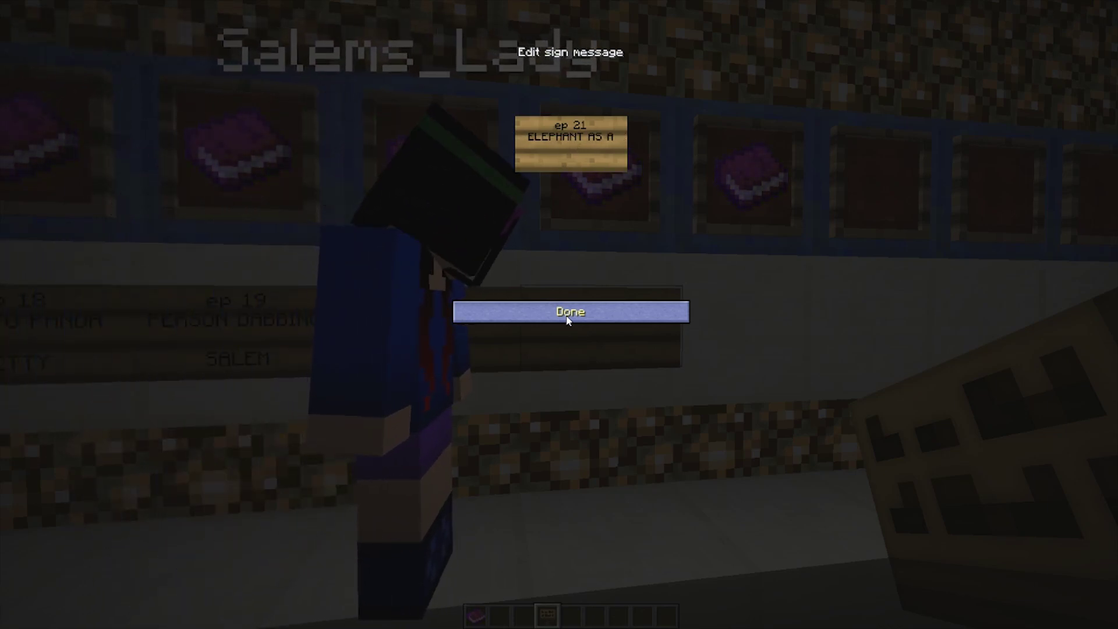
pyautogui.press('Return')
pyautogui.write('M')
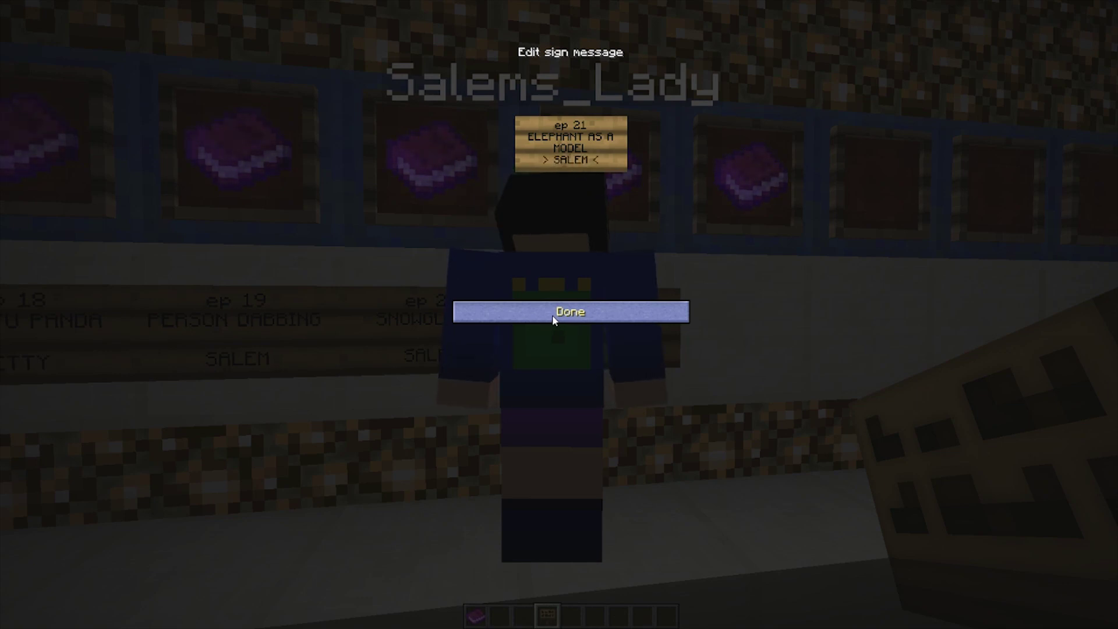
pyautogui.click(552, 315)
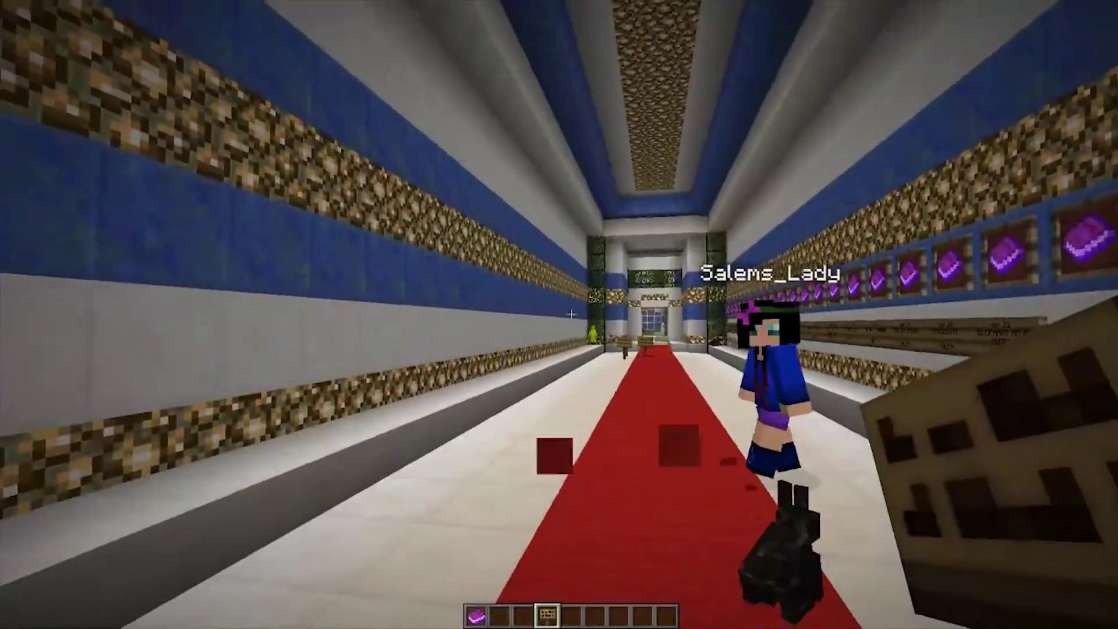
# - Destroy the carried items from the Survival Inventory
pyautogui.press('e')
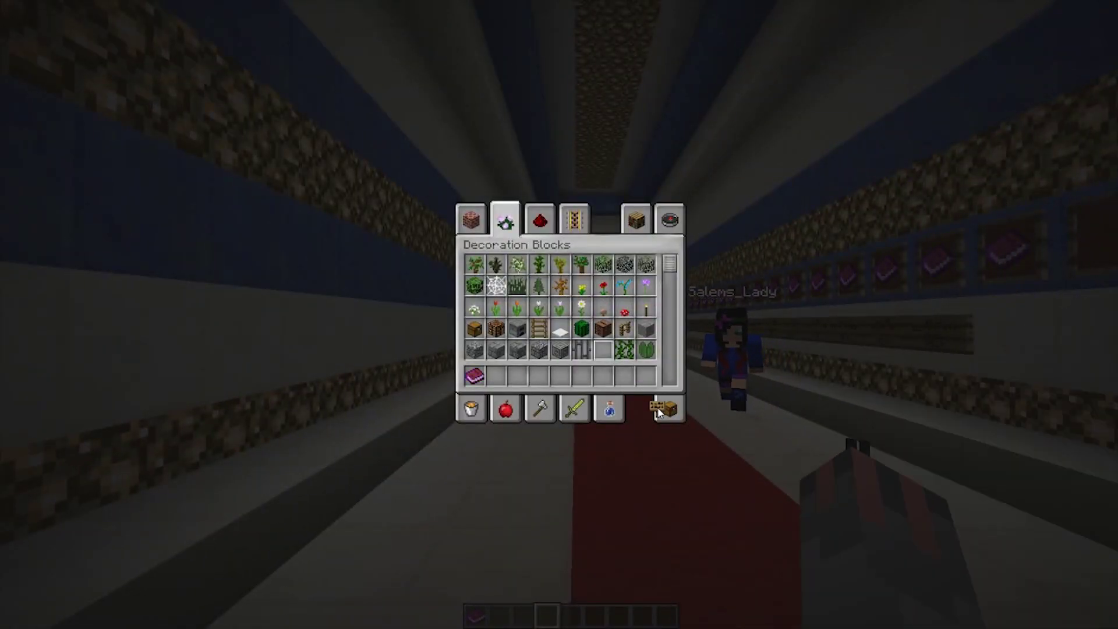
pyautogui.click(660, 408)
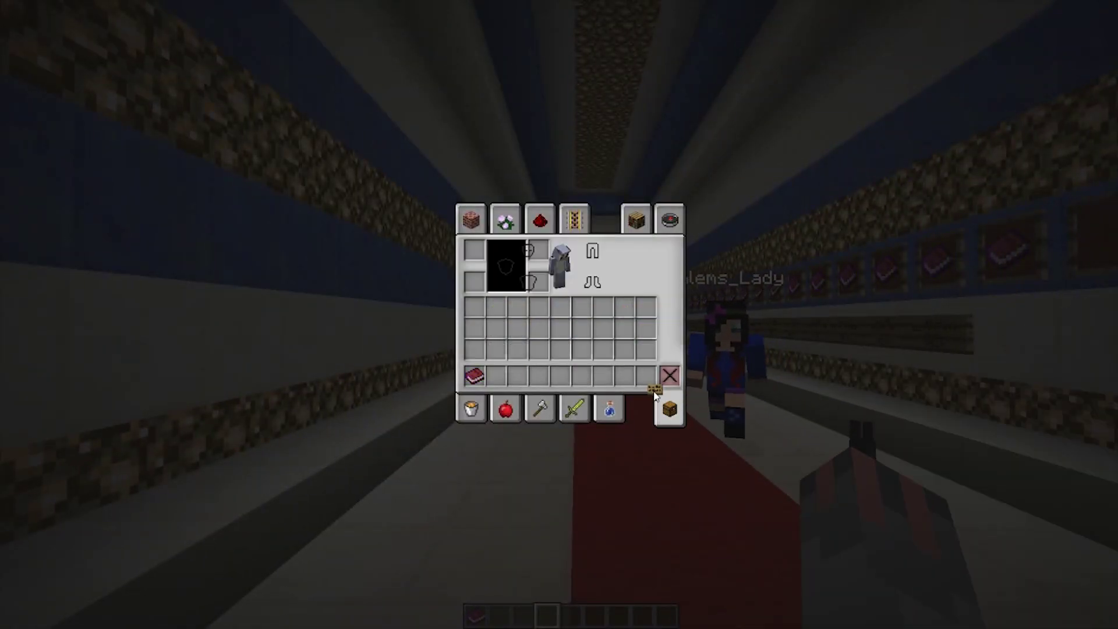
pyautogui.press('e')
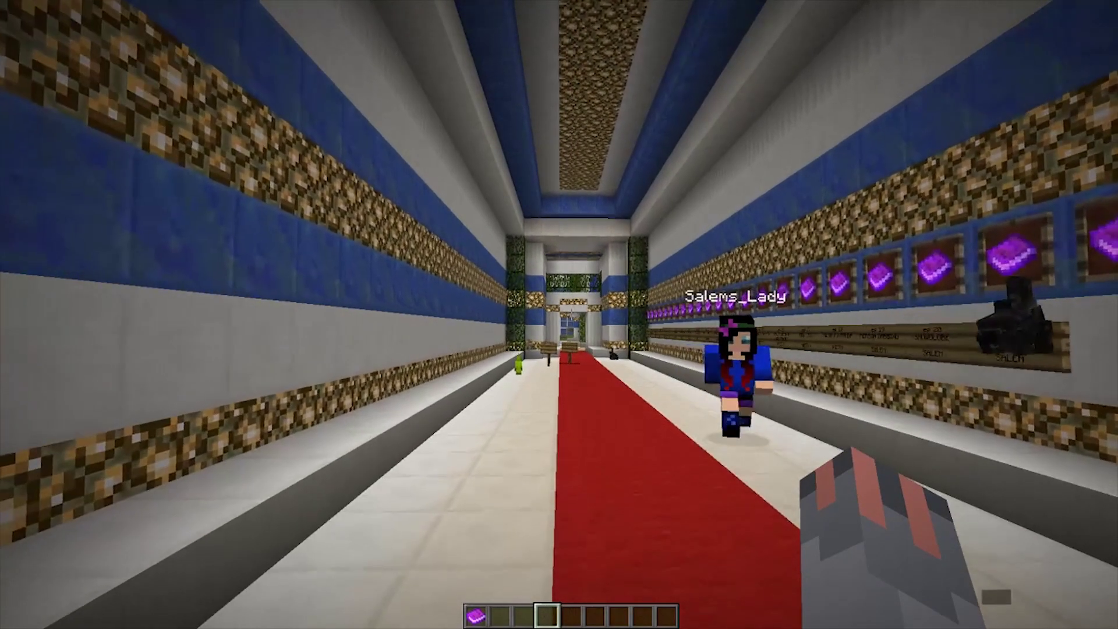
pyautogui.press('e')
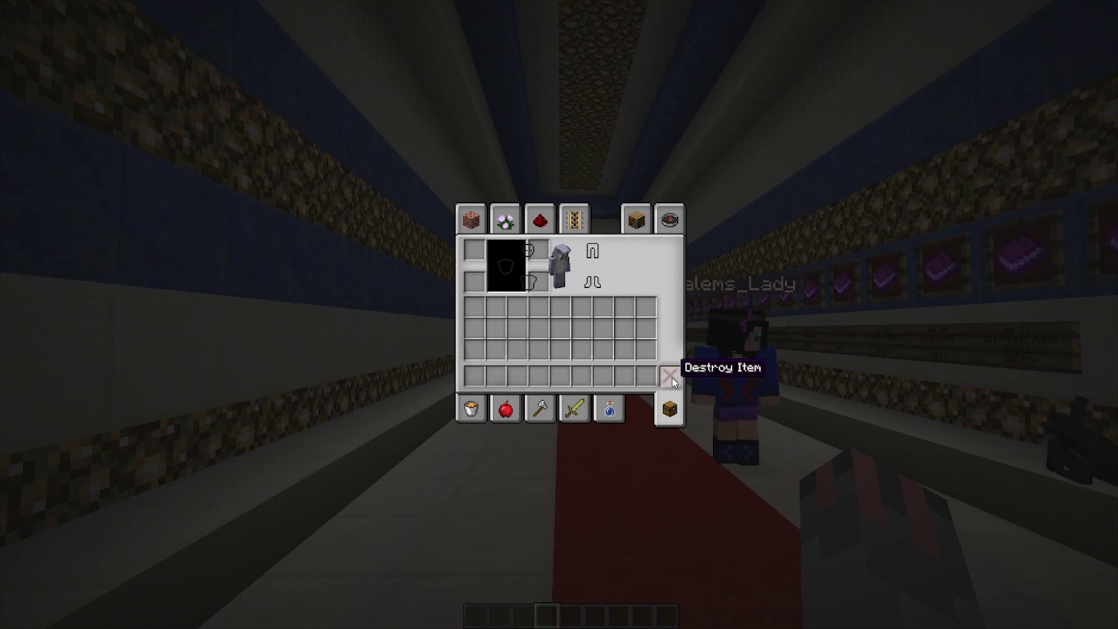
pyautogui.press('e')
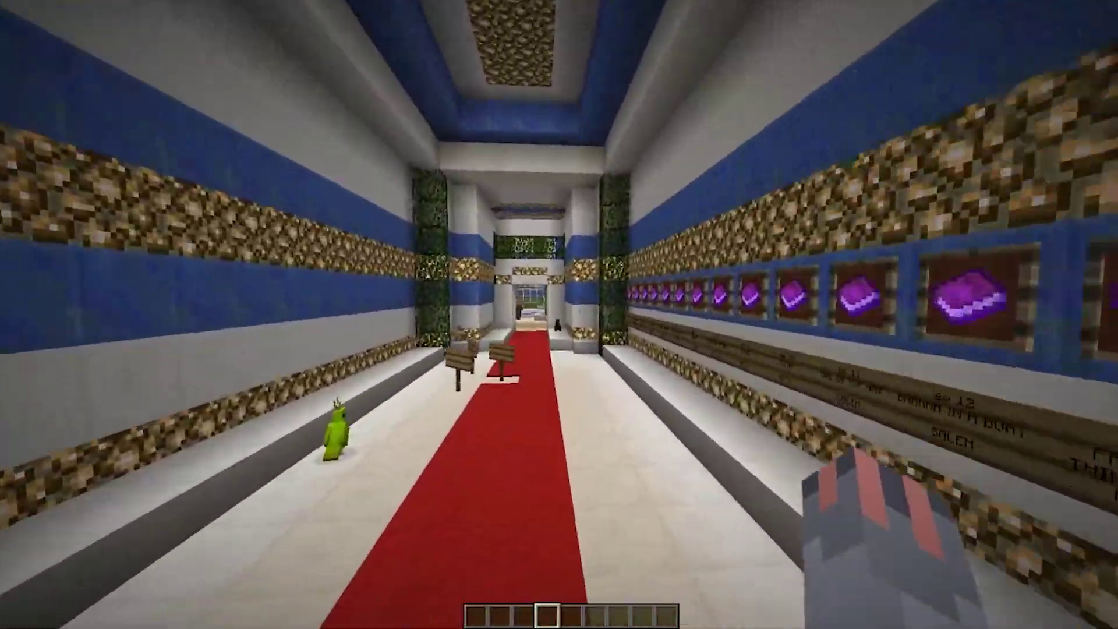
# - Walk down the red-carpet and purple corridors into the white build arena
pyautogui.press('w')
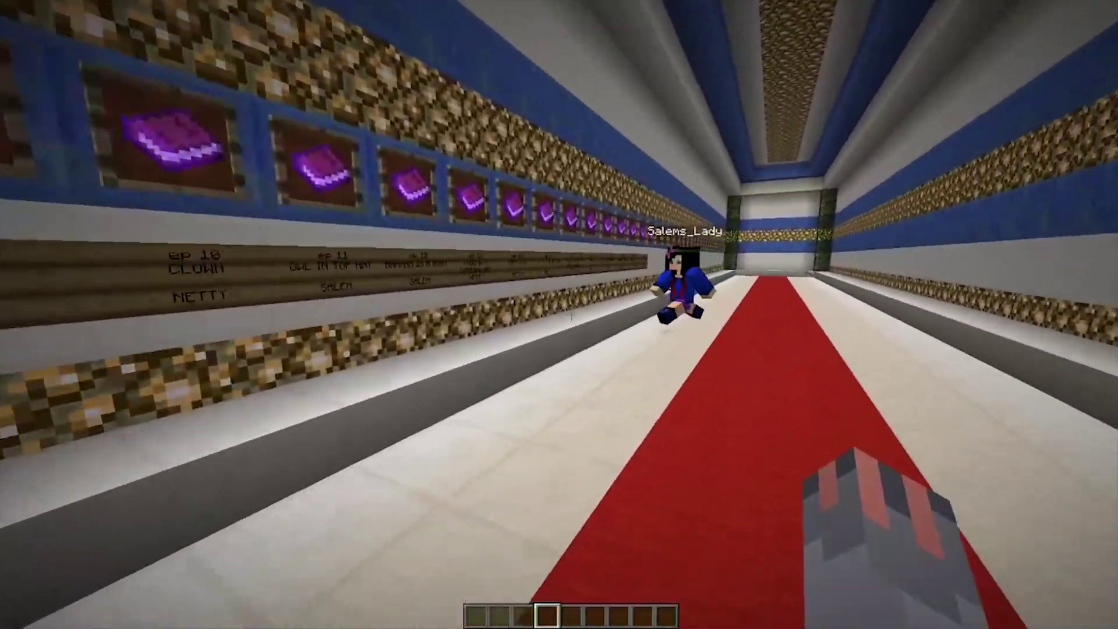
pyautogui.press('w')
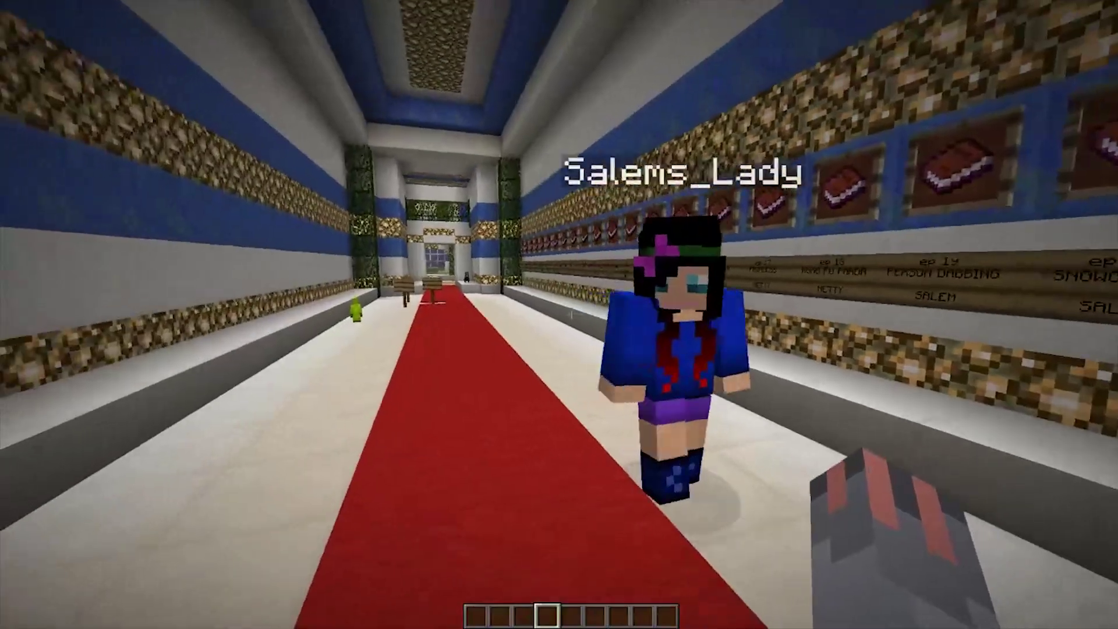
pyautogui.press('w')
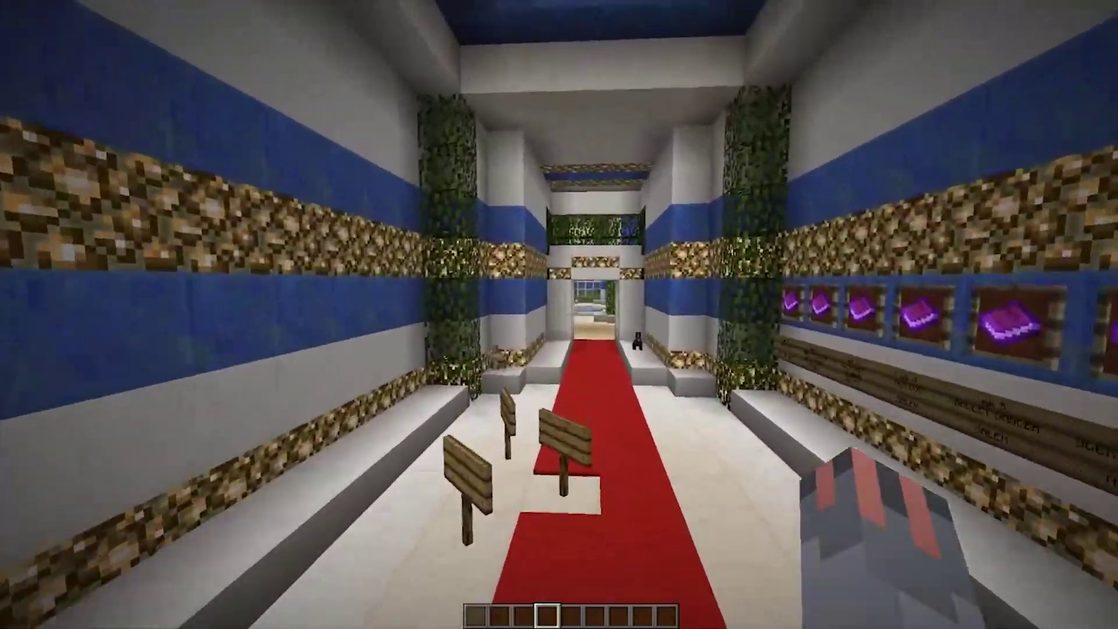
pyautogui.press('w')
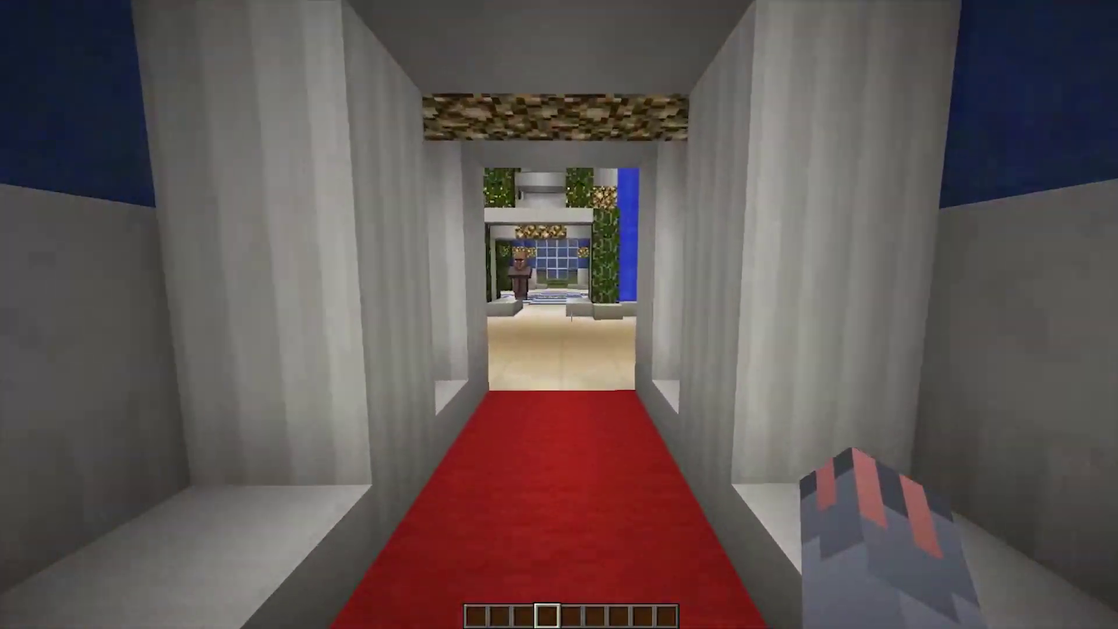
pyautogui.press('w')
pyautogui.press('w')
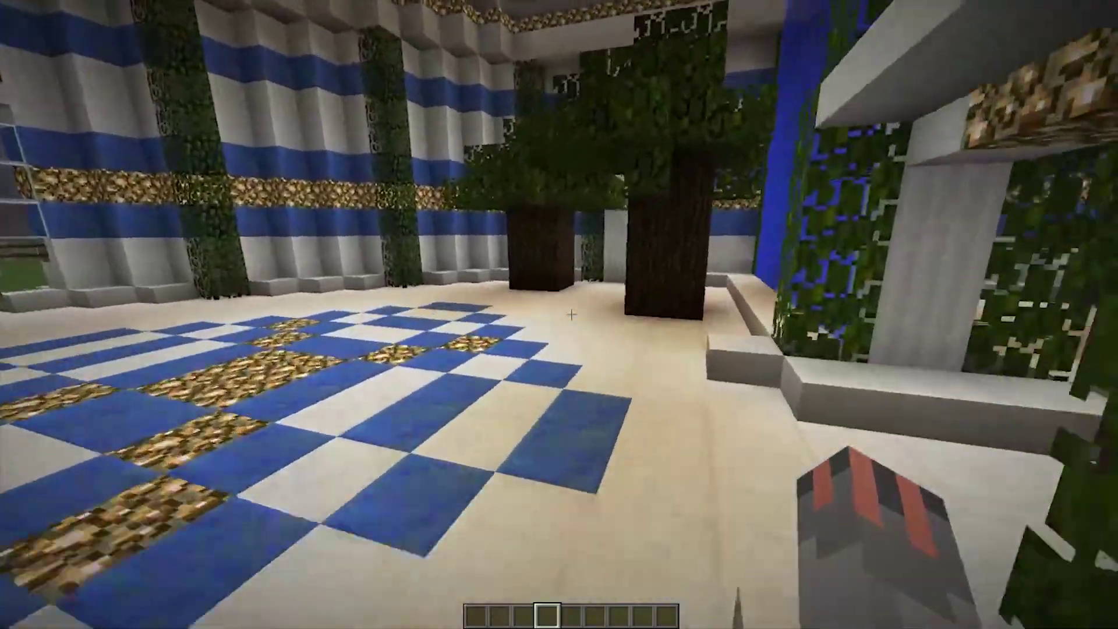
pyautogui.press('w')
pyautogui.press('w')
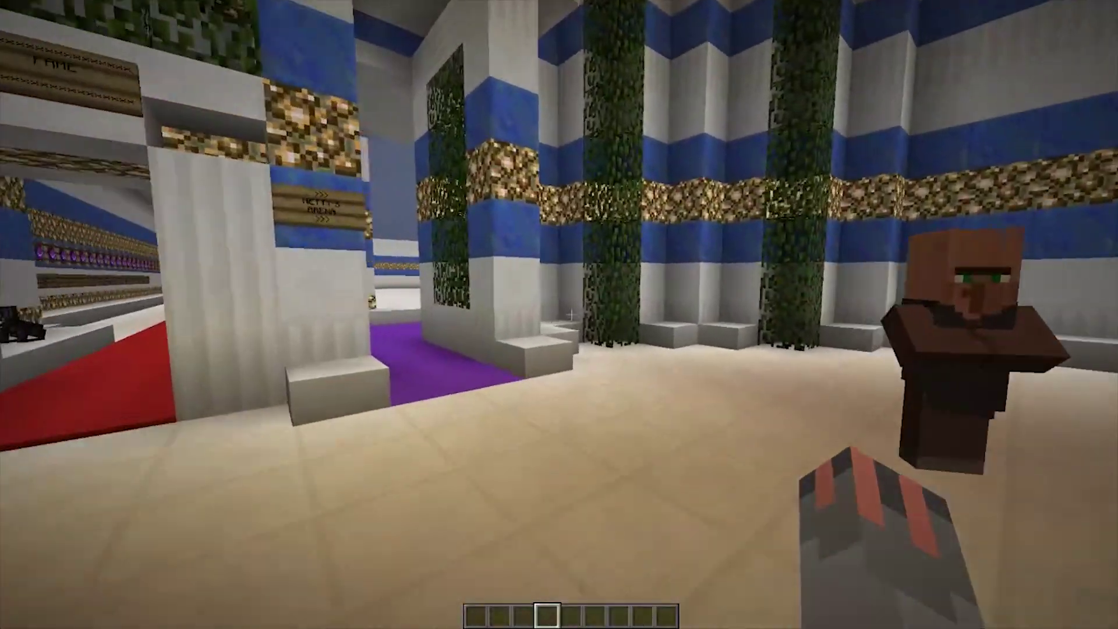
pyautogui.press('w')
pyautogui.write('/WEATHER CLEA')
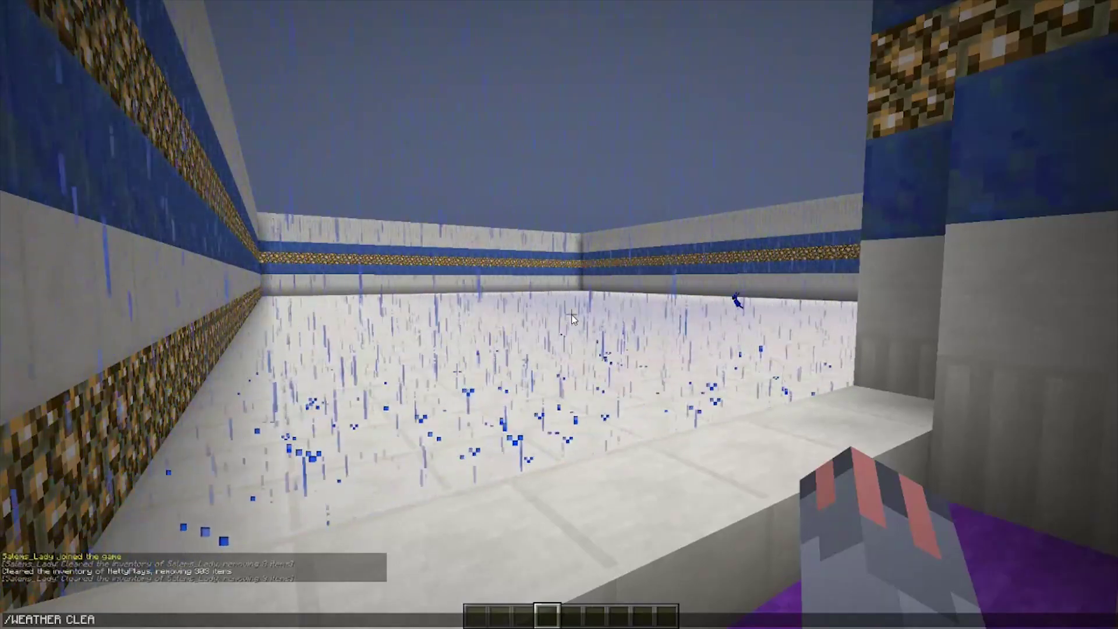
# - Stop the rain with /weather clear and show the Building Blocks with coloured concrete
pyautogui.press('Return')
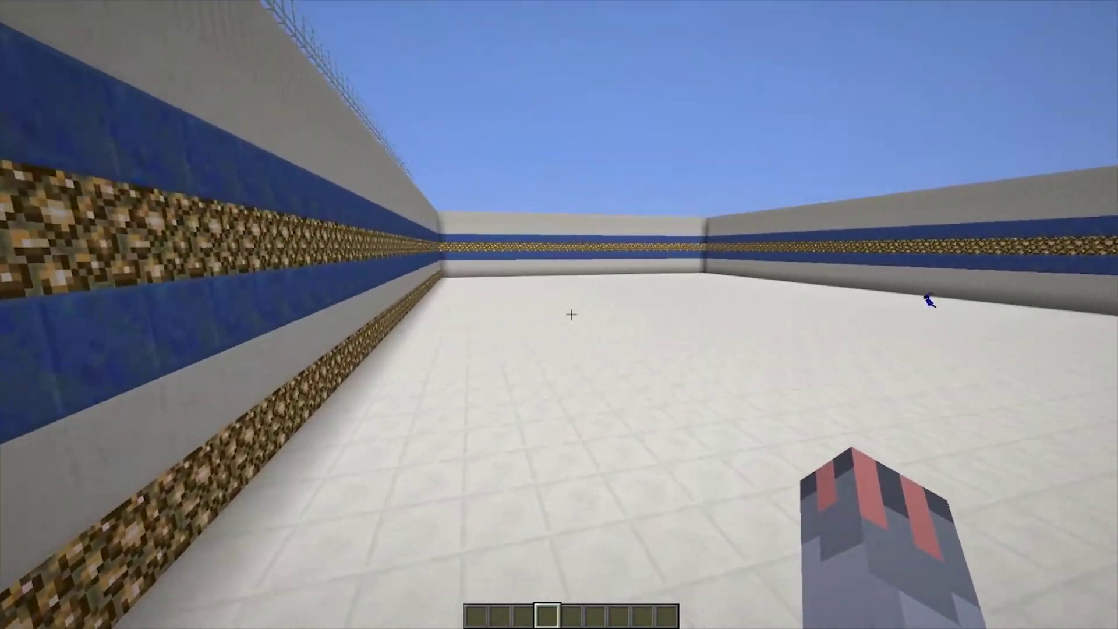
pyautogui.press('e')
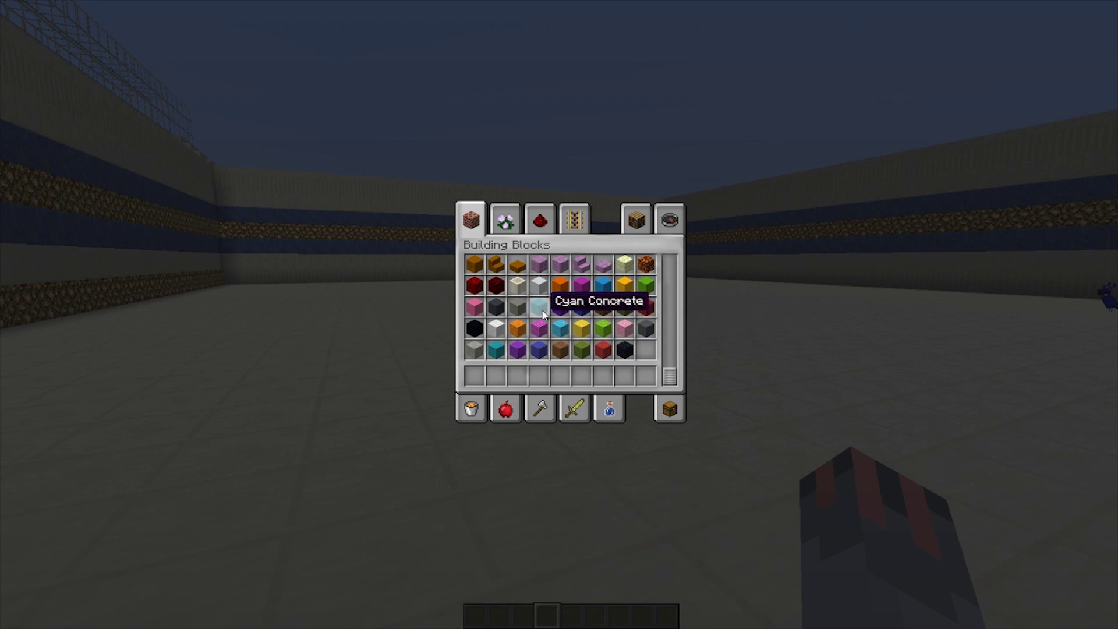
# - Hold Cyan Concrete and swap the first white floor tiles for cyan
pyautogui.press('e')
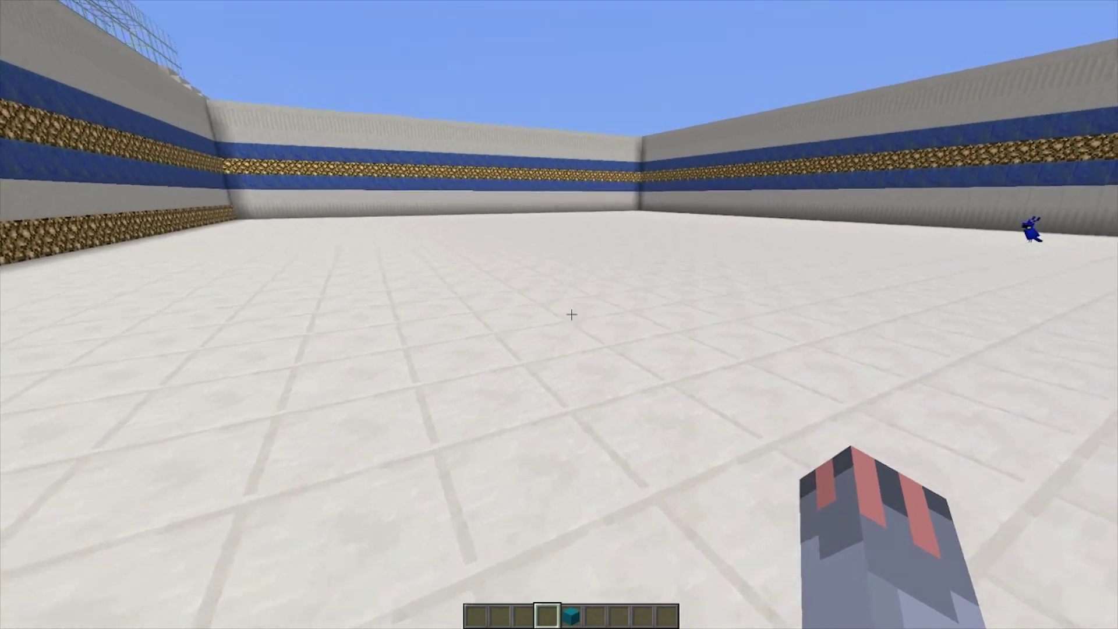
pyautogui.press('5')
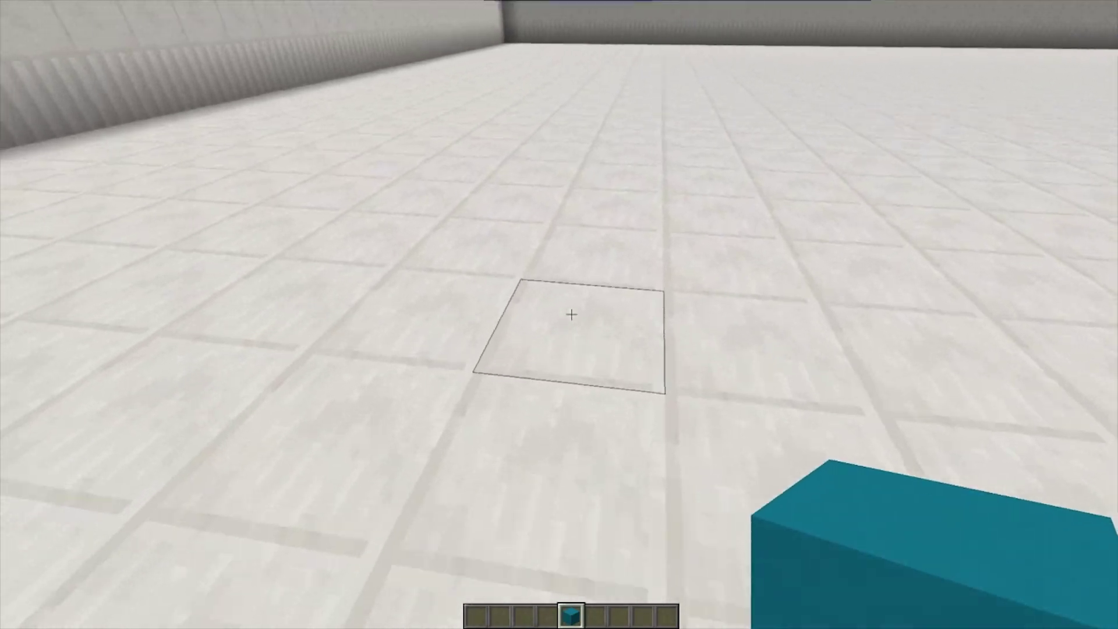
pyautogui.click(571, 315)
pyautogui.rightClick(572, 314)
pyautogui.click(571, 315)
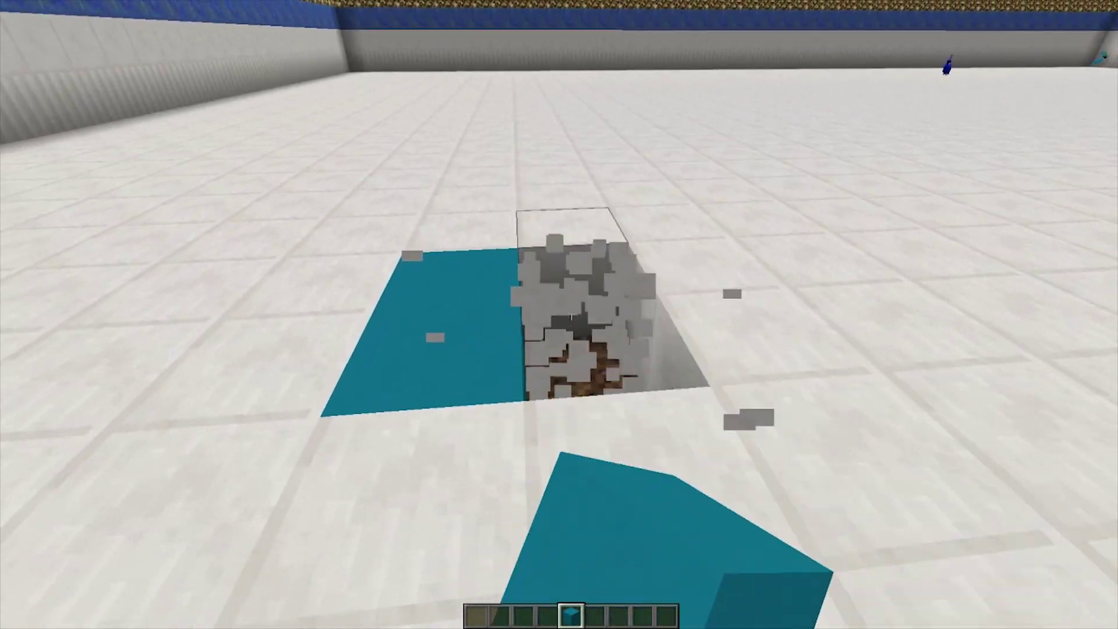
pyautogui.rightClick(572, 314)
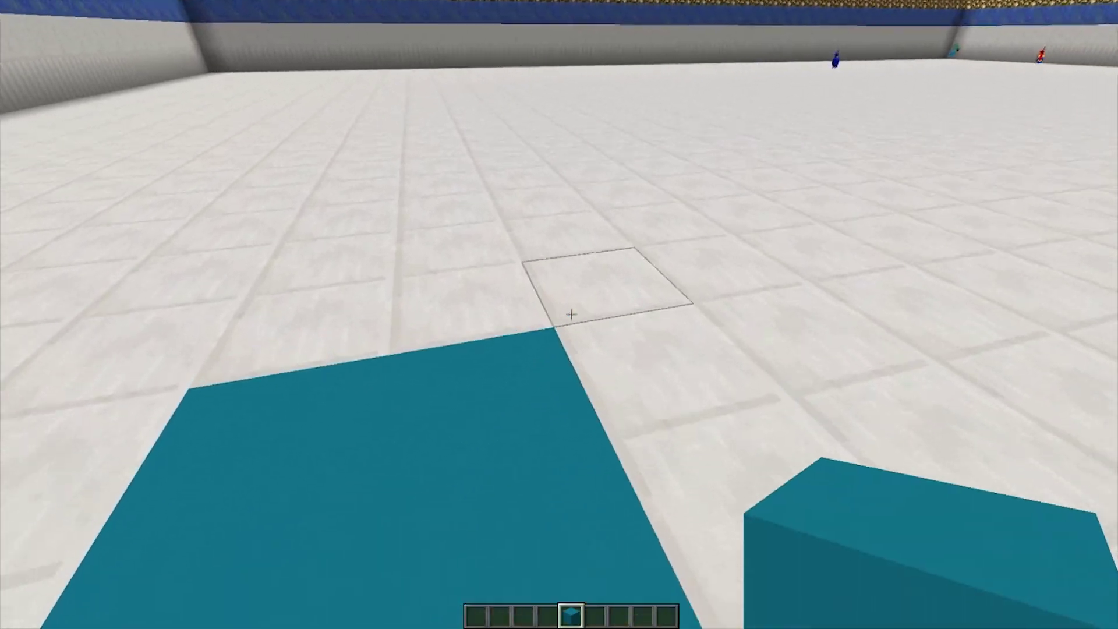
pyautogui.click(571, 314)
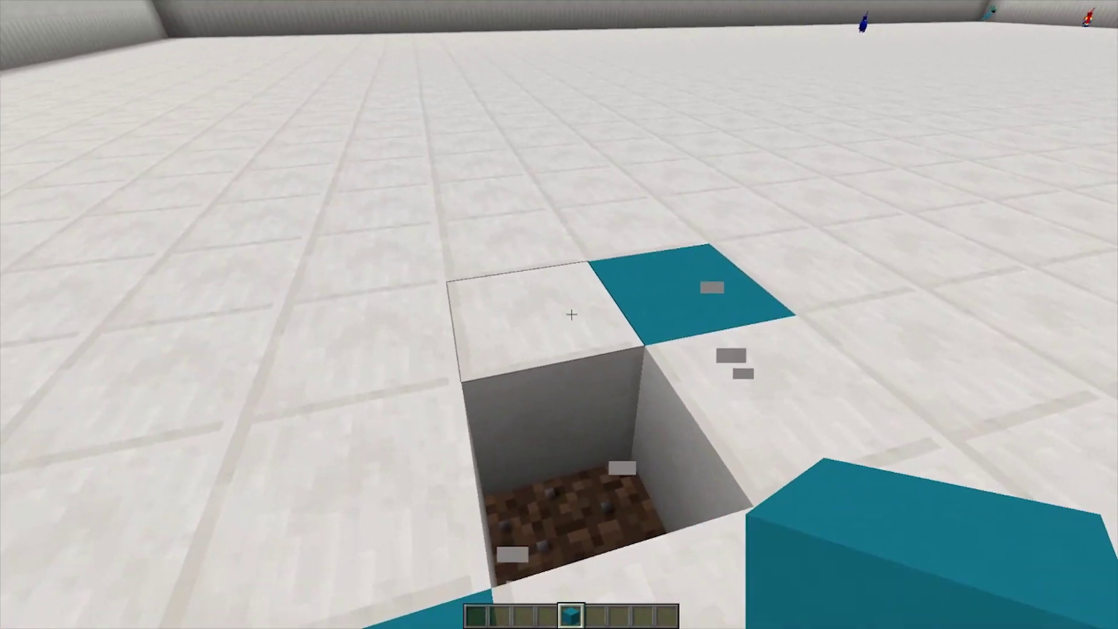
pyautogui.click(571, 314)
pyautogui.rightClick(572, 315)
pyautogui.click(572, 315)
pyautogui.rightClick(571, 314)
pyautogui.click(572, 315)
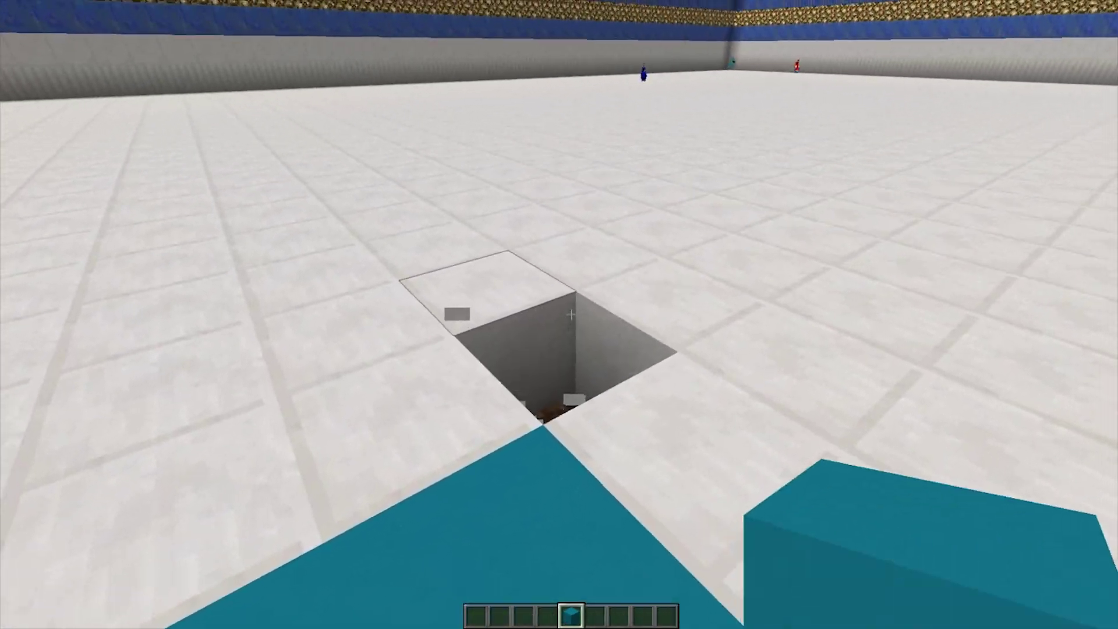
pyautogui.click(572, 315)
pyautogui.rightClick(571, 314)
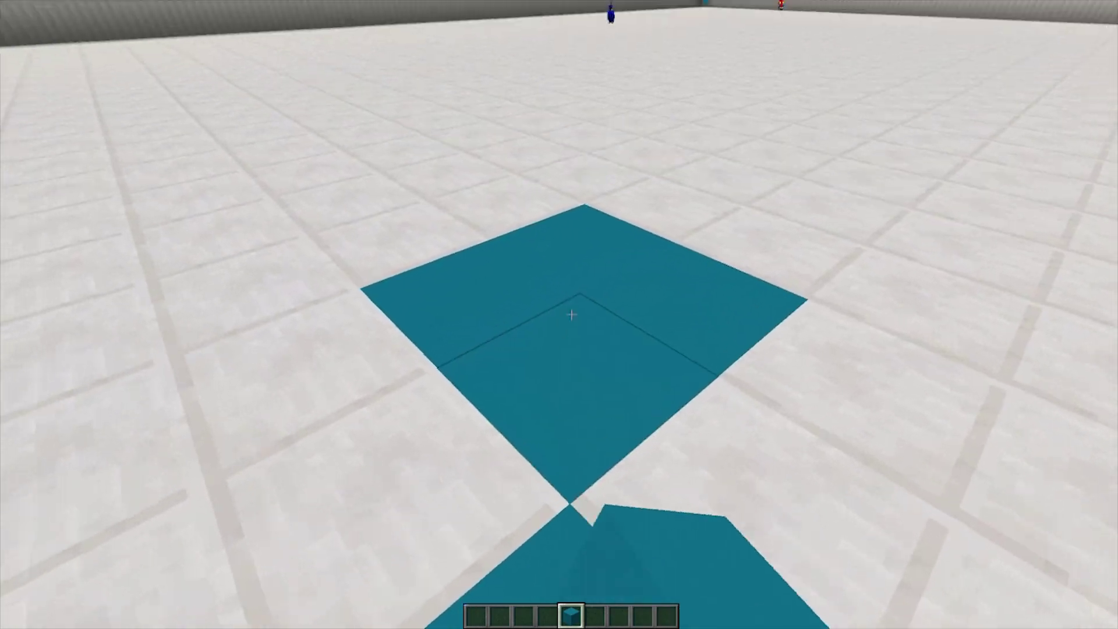
# - Redo a misplaced square and set more cyan tiles into the white floor
pyautogui.click(571, 315)
pyautogui.click(571, 315)
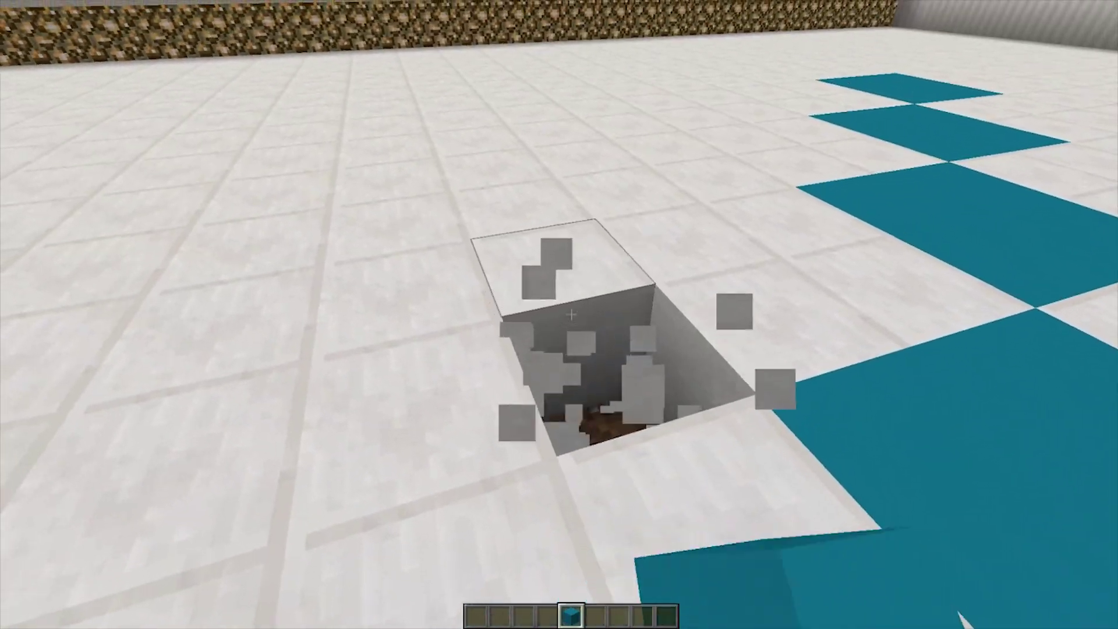
pyautogui.click(571, 315)
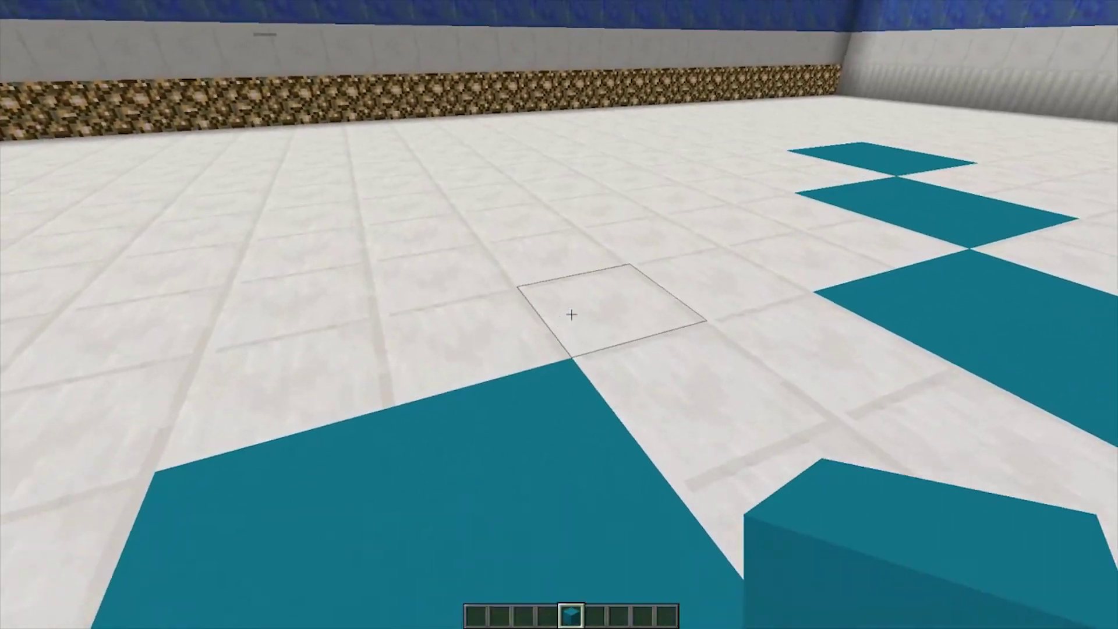
pyautogui.click(571, 315)
pyautogui.rightClick(571, 314)
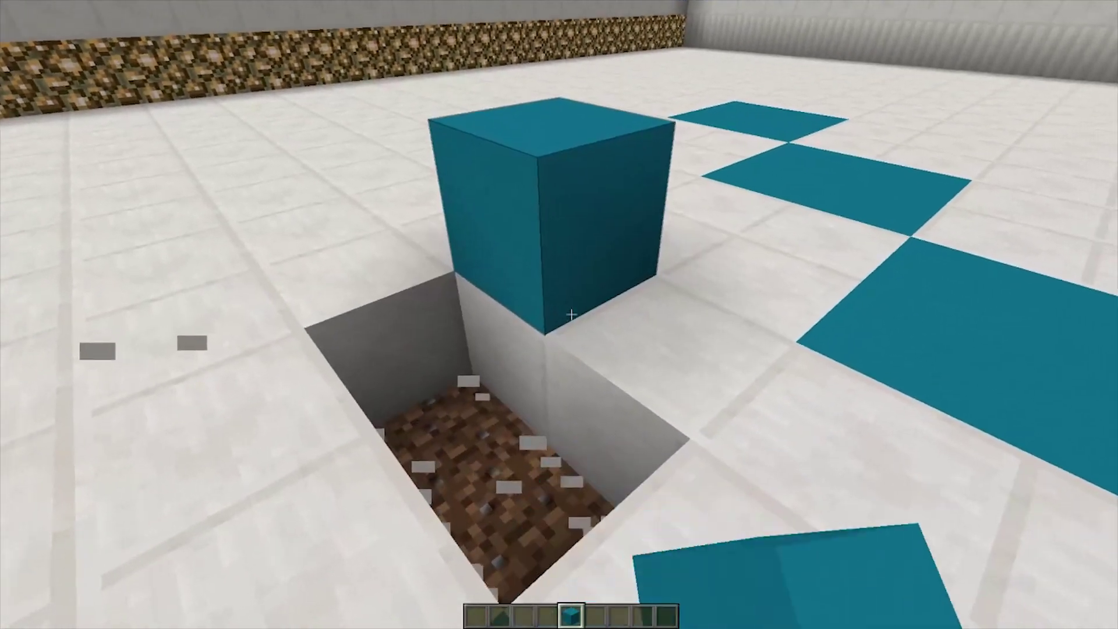
pyautogui.click(572, 314)
pyautogui.click(571, 314)
pyautogui.rightClick(571, 314)
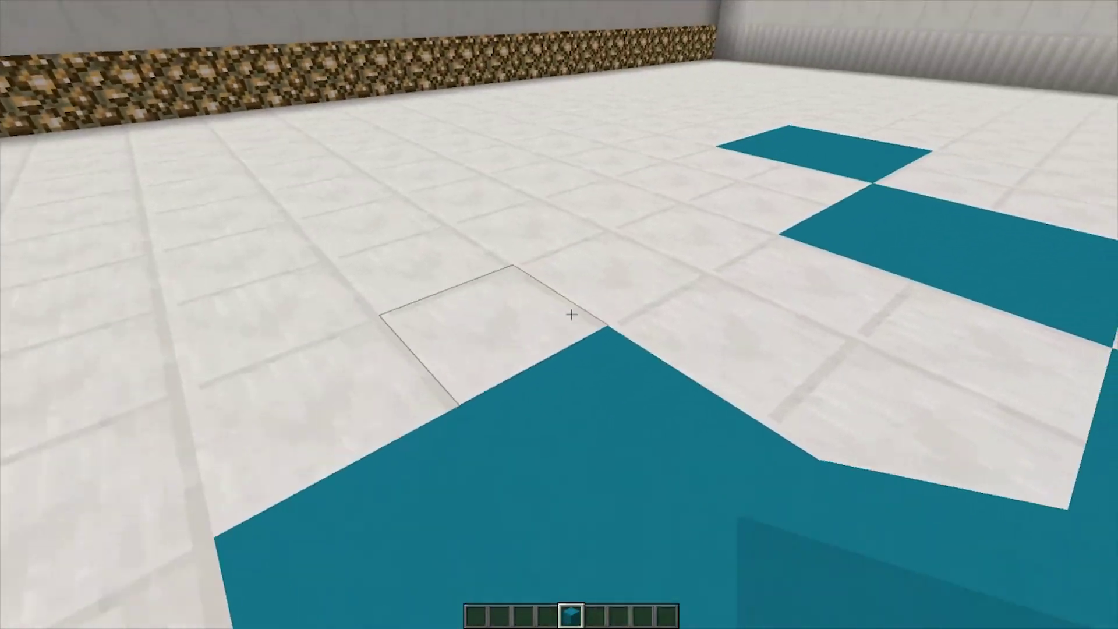
pyautogui.click(571, 314)
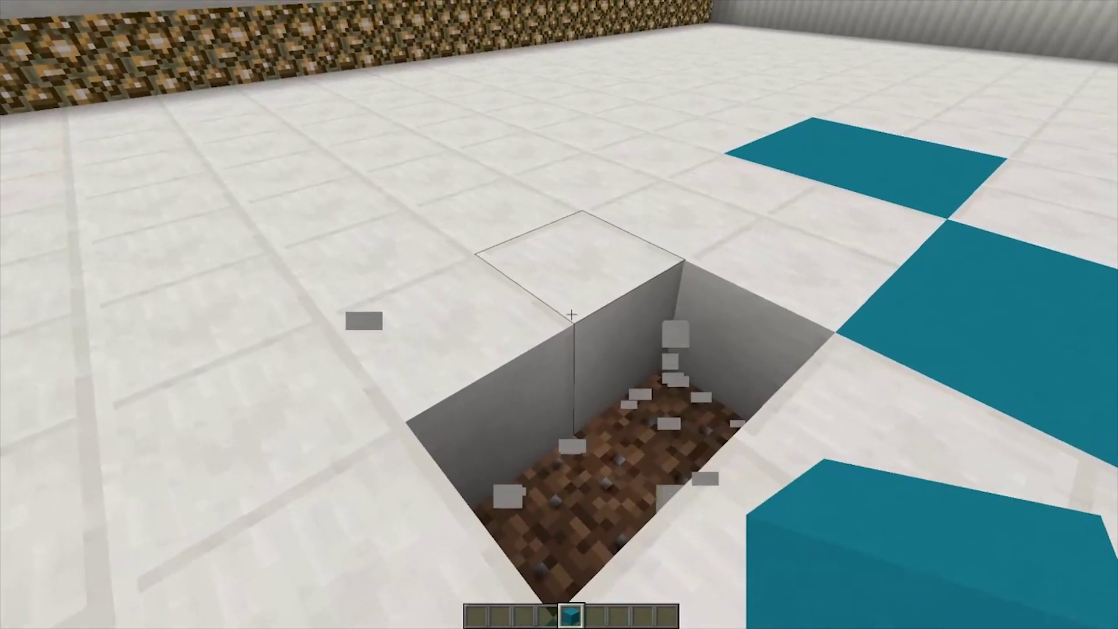
pyautogui.click(571, 315)
pyautogui.rightClick(571, 315)
pyautogui.rightClick(572, 314)
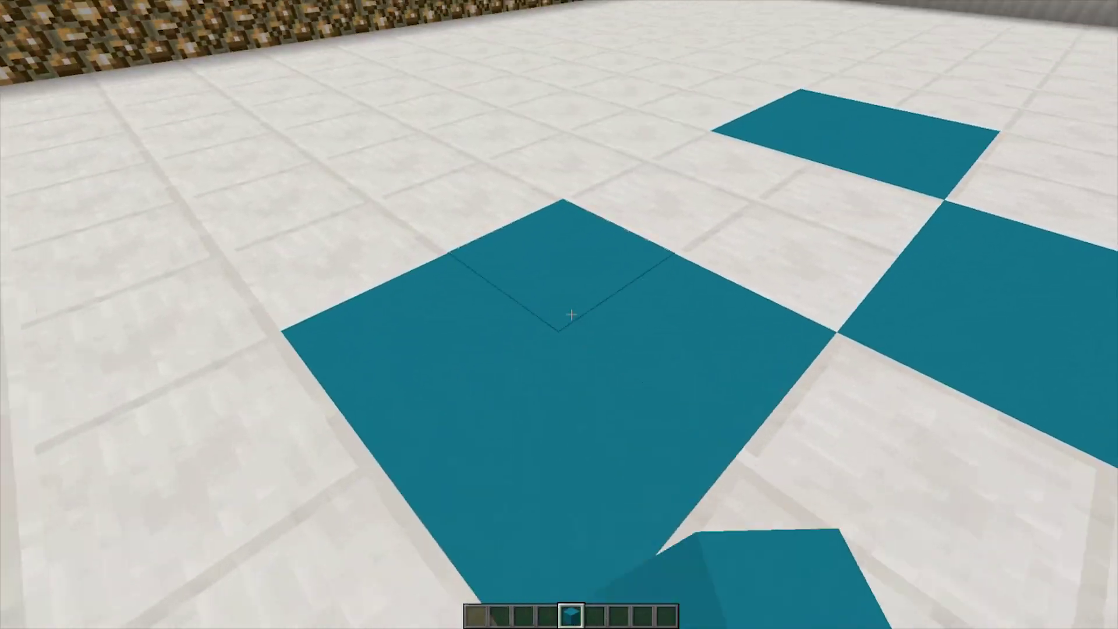
pyautogui.click(572, 314)
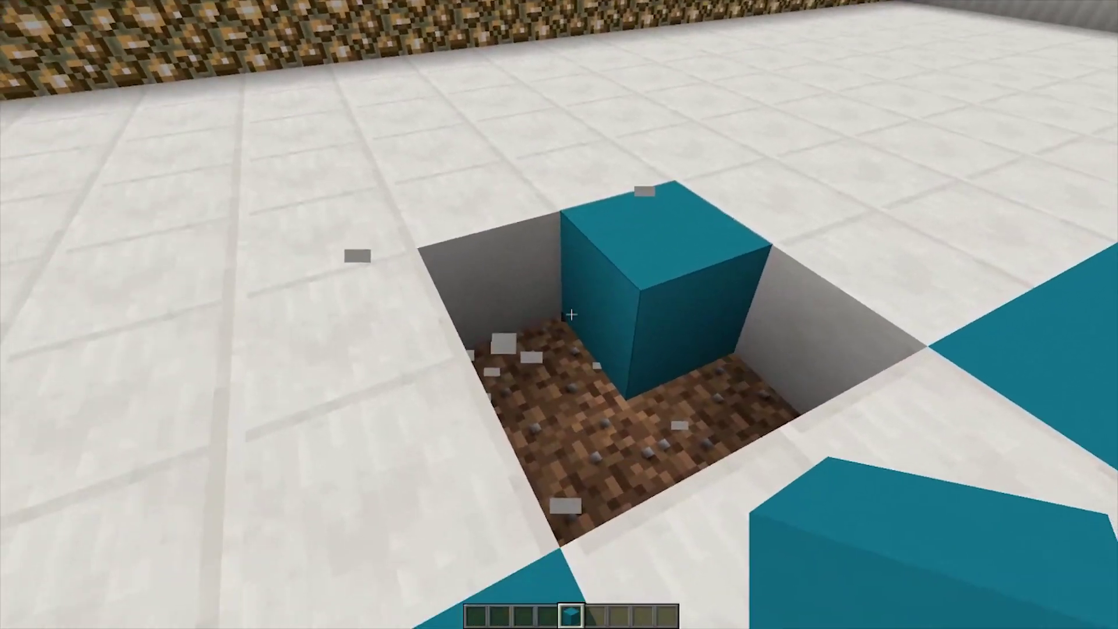
pyautogui.rightClick(572, 314)
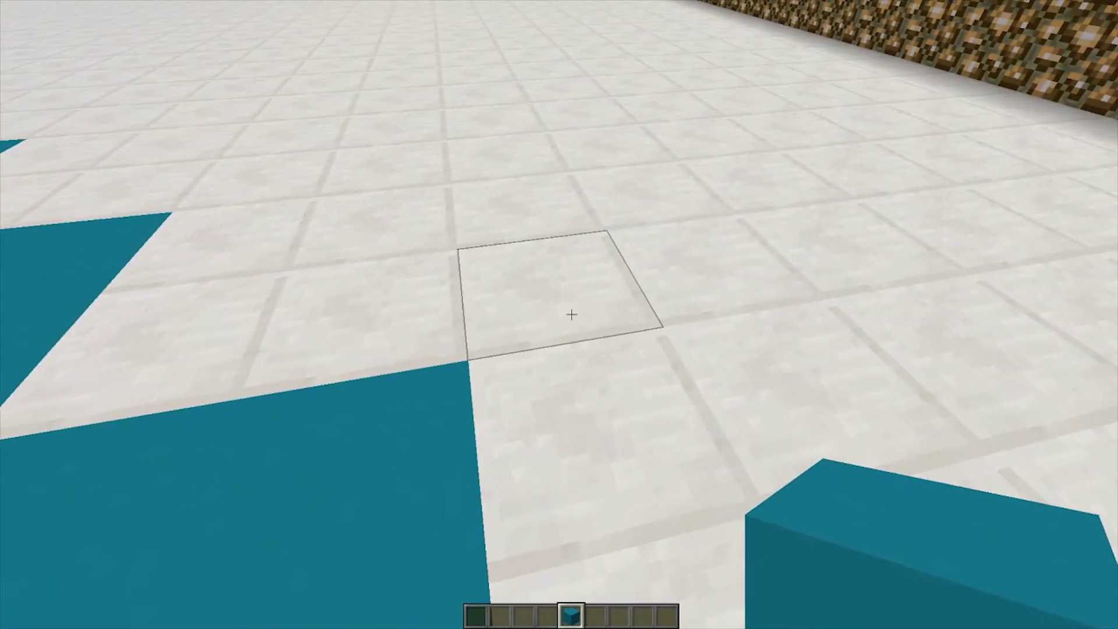
# - Dig down to dirt and fill further checkerboard squares flush with cyan
pyautogui.click(571, 314)
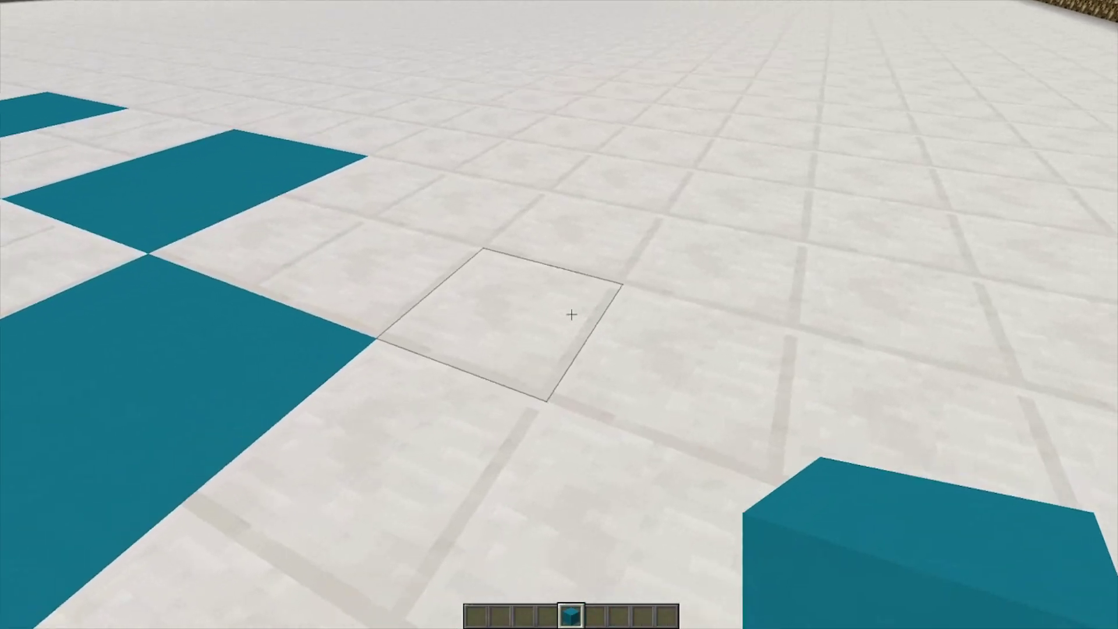
pyautogui.click(571, 315)
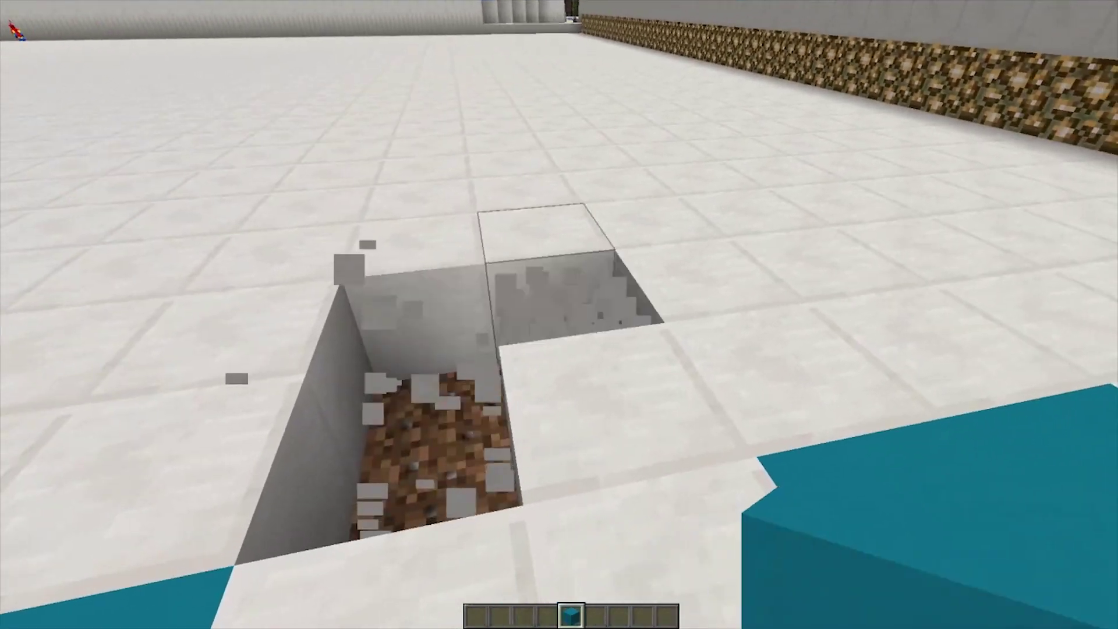
pyautogui.click(571, 315)
pyautogui.rightClick(571, 314)
pyautogui.rightClick(571, 314)
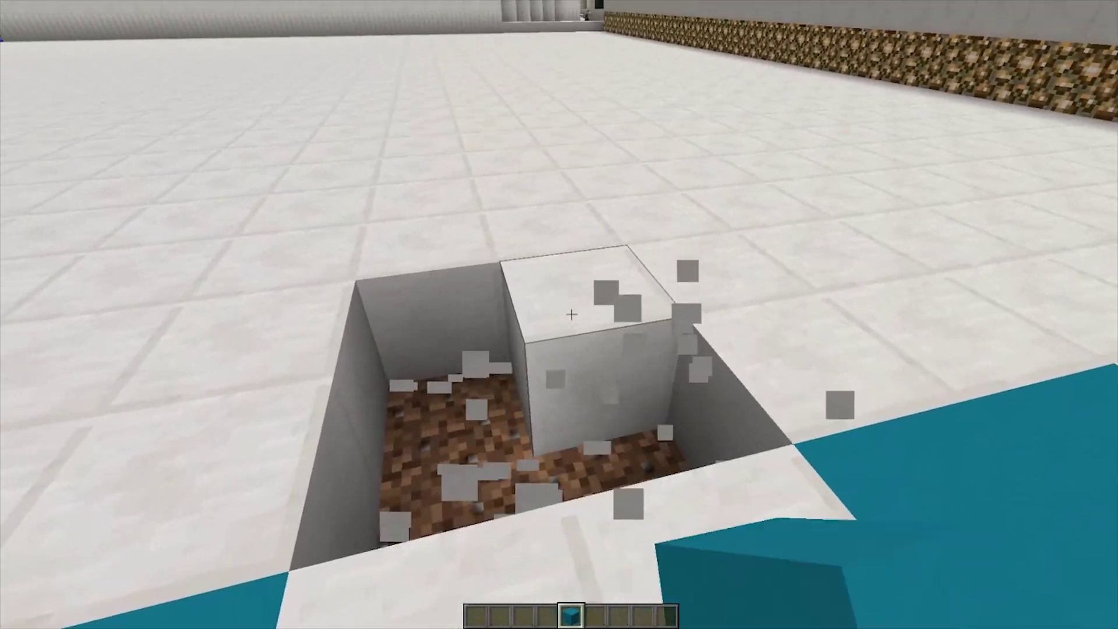
pyautogui.rightClick(572, 315)
pyautogui.rightClick(571, 315)
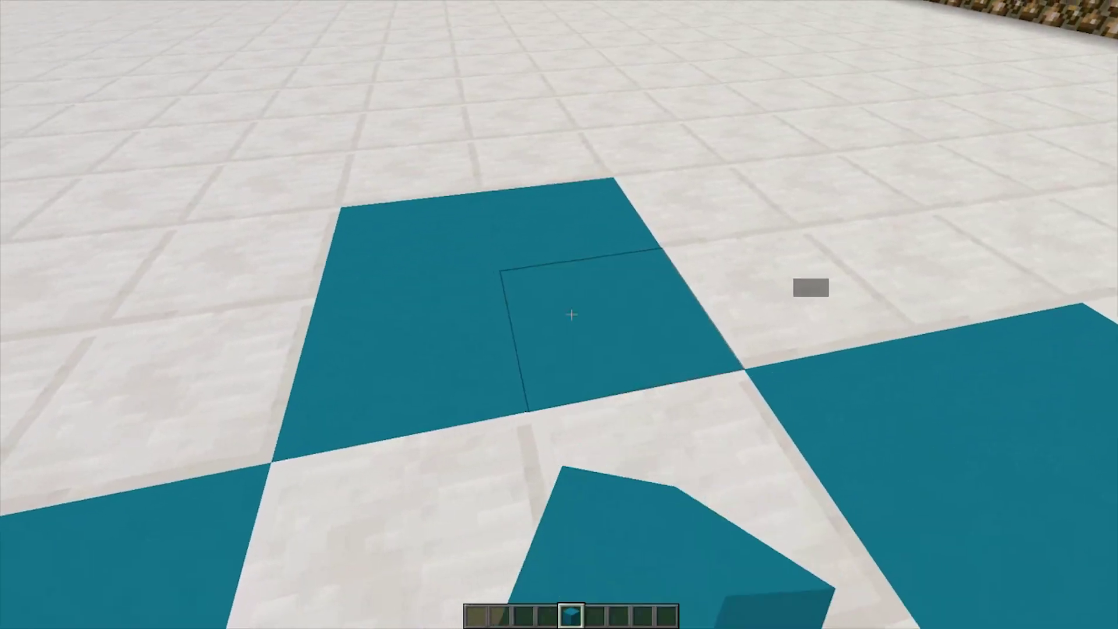
pyautogui.click(571, 314)
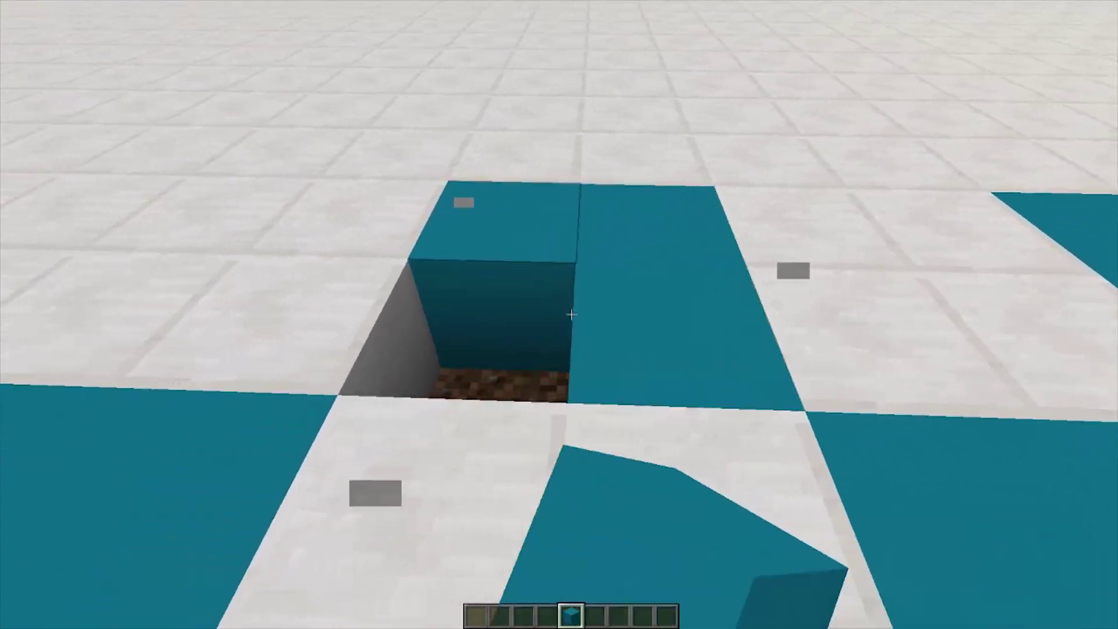
pyautogui.rightClick(571, 314)
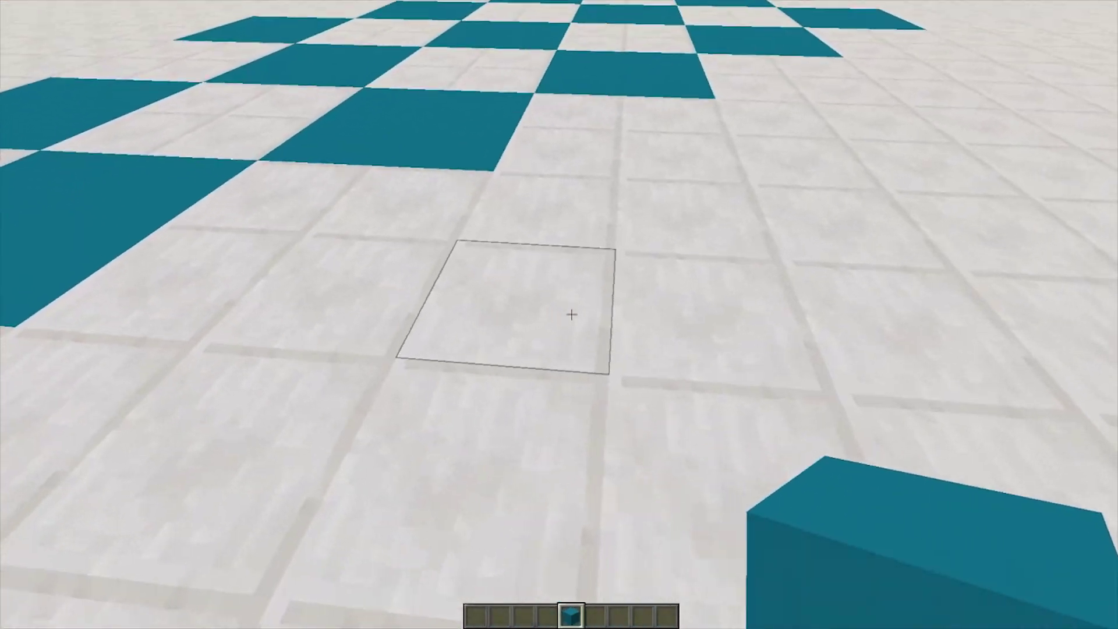
pyautogui.click(571, 315)
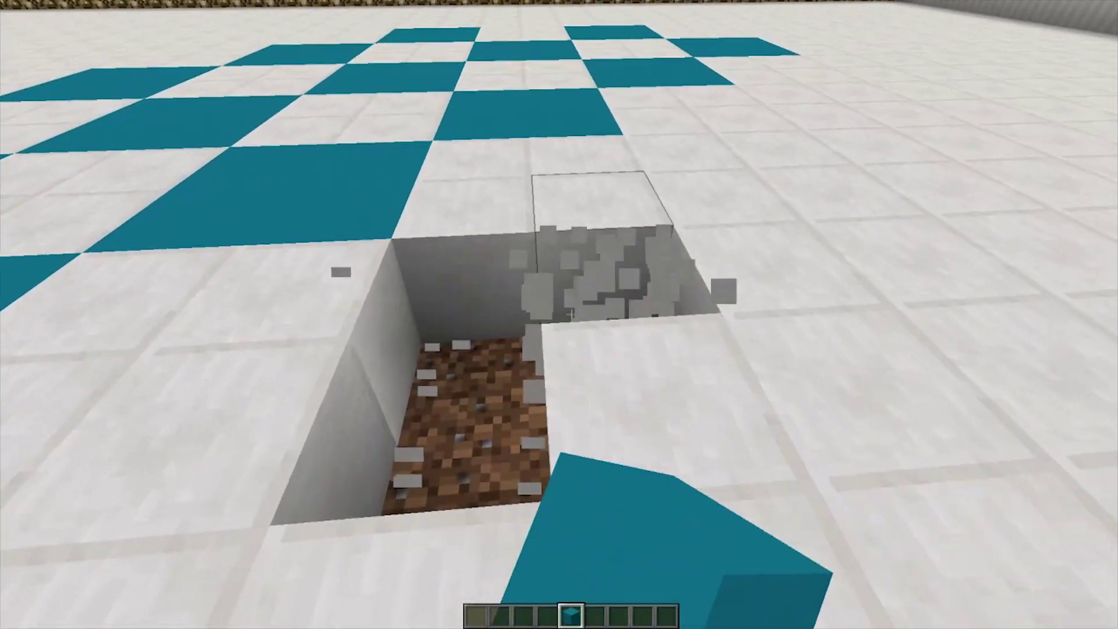
pyautogui.click(571, 315)
pyautogui.click(572, 315)
pyautogui.rightClick(571, 314)
pyautogui.rightClick(571, 314)
pyautogui.rightClick(571, 314)
# - Add more cyan squares, removing stray blocks sticking above the floor
pyautogui.click(571, 315)
pyautogui.rightClick(572, 314)
pyautogui.click(571, 315)
pyautogui.click(572, 315)
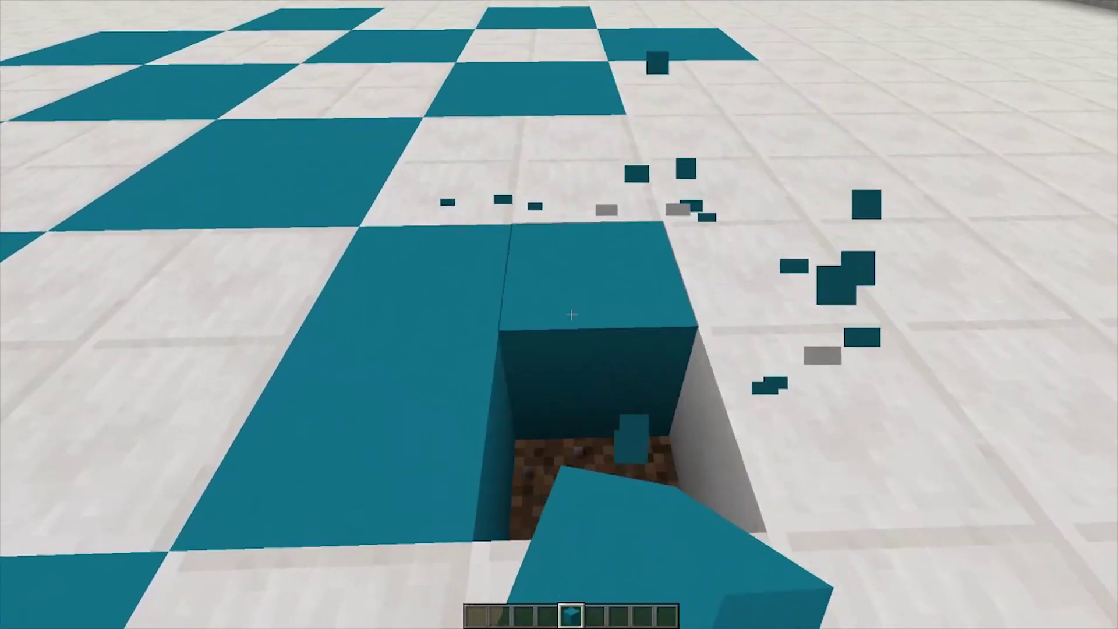
pyautogui.rightClick(571, 315)
pyautogui.click(571, 315)
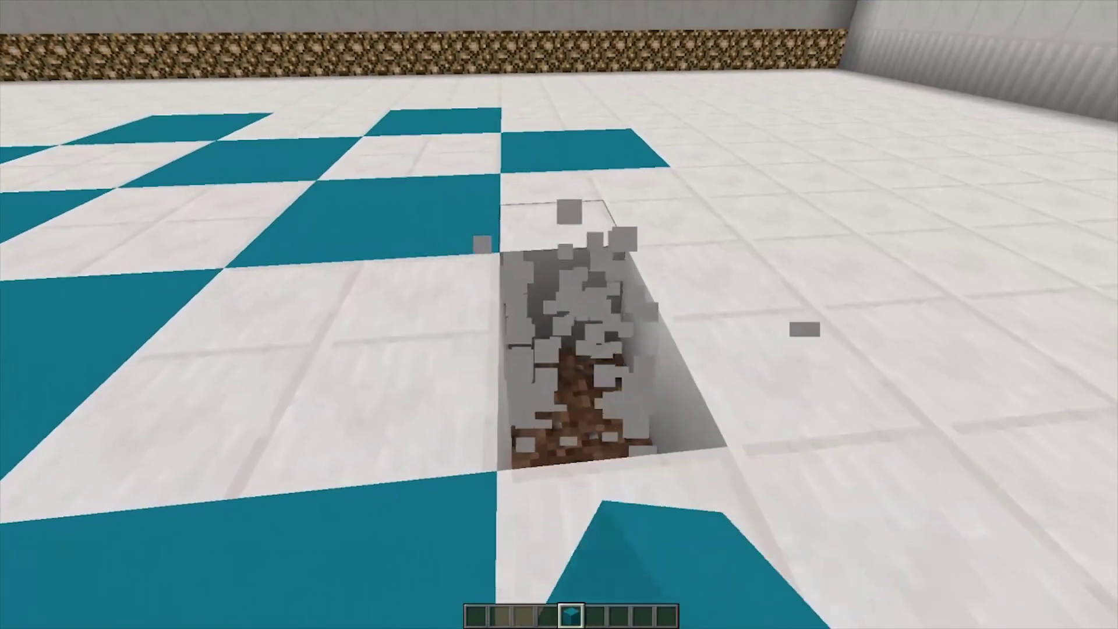
pyautogui.rightClick(571, 314)
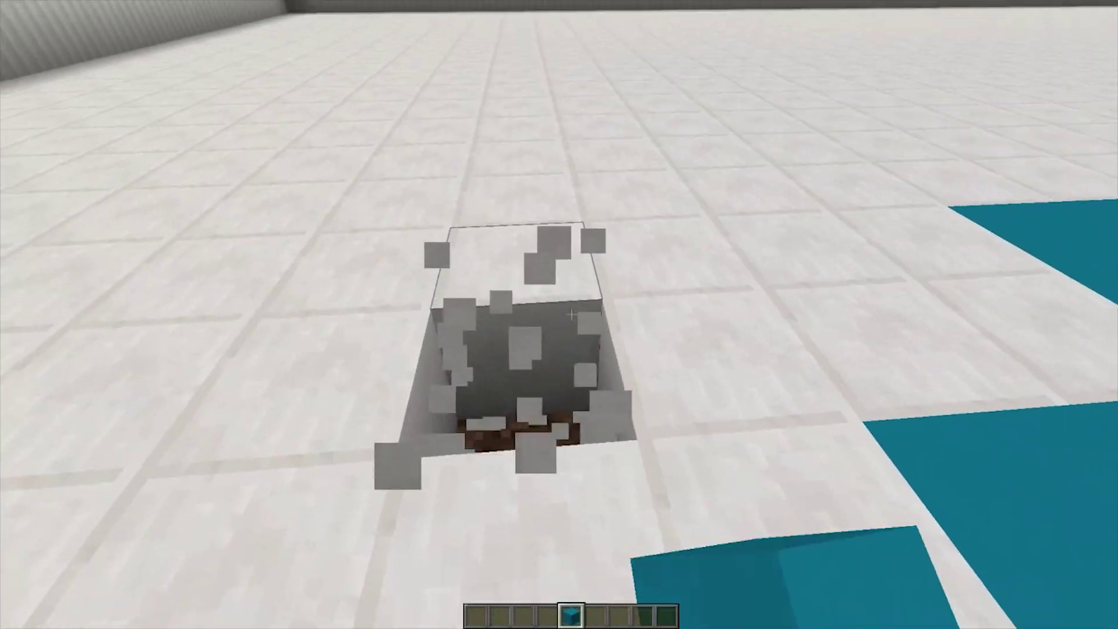
pyautogui.click(571, 315)
pyautogui.rightClick(572, 314)
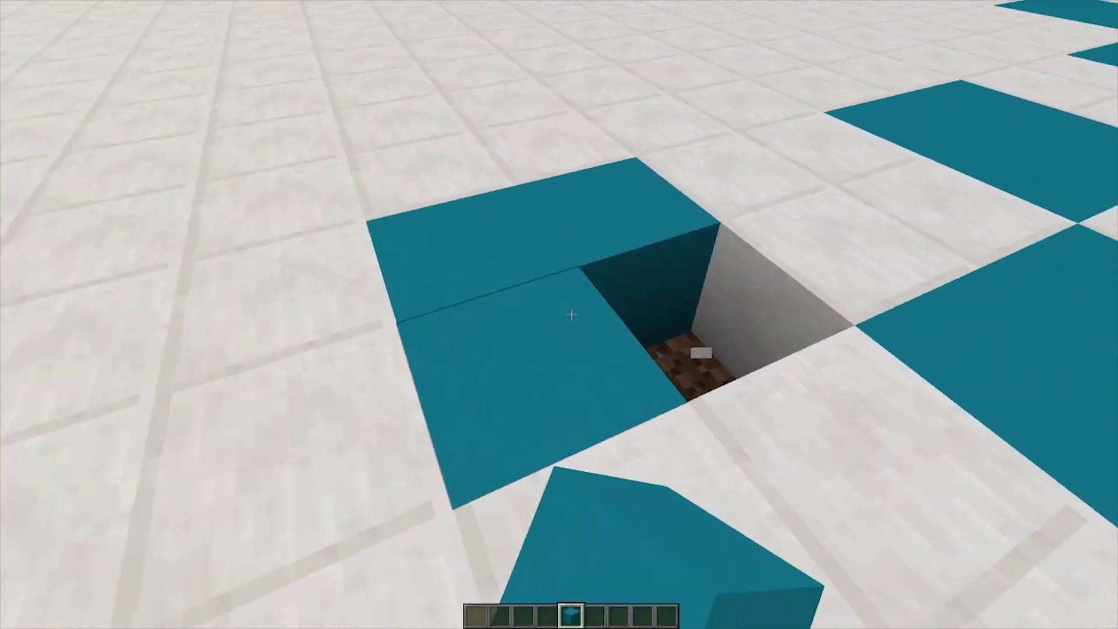
pyautogui.rightClick(572, 315)
pyautogui.click(571, 314)
pyautogui.rightClick(572, 314)
pyautogui.click(571, 314)
pyautogui.rightClick(571, 314)
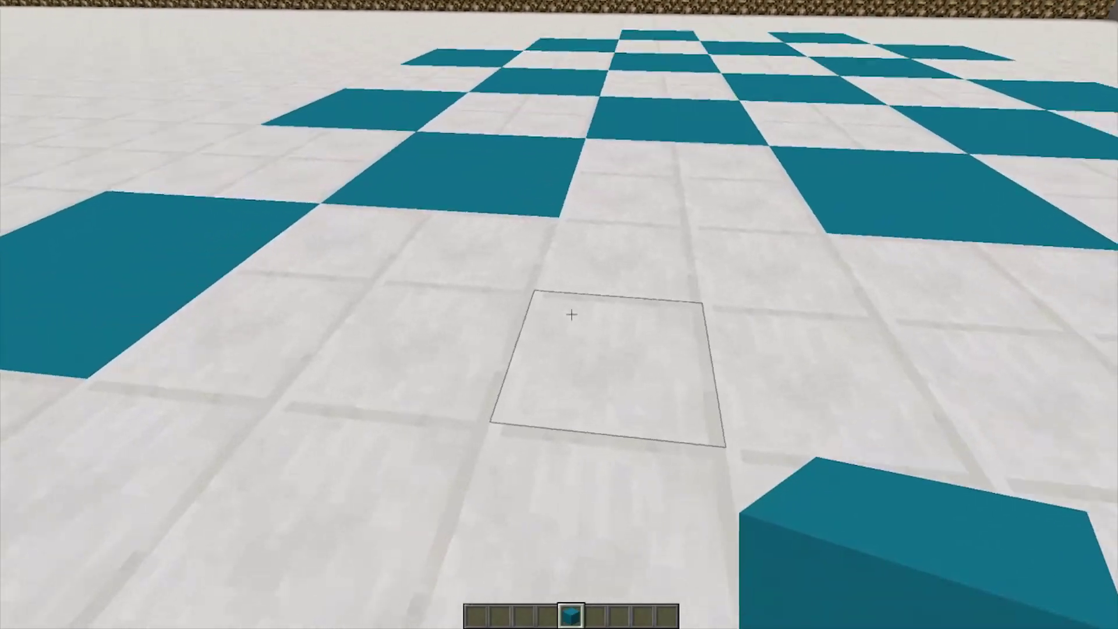
# - Swap another batch of white floor tiles for flush cyan concrete squares
pyautogui.click(571, 315)
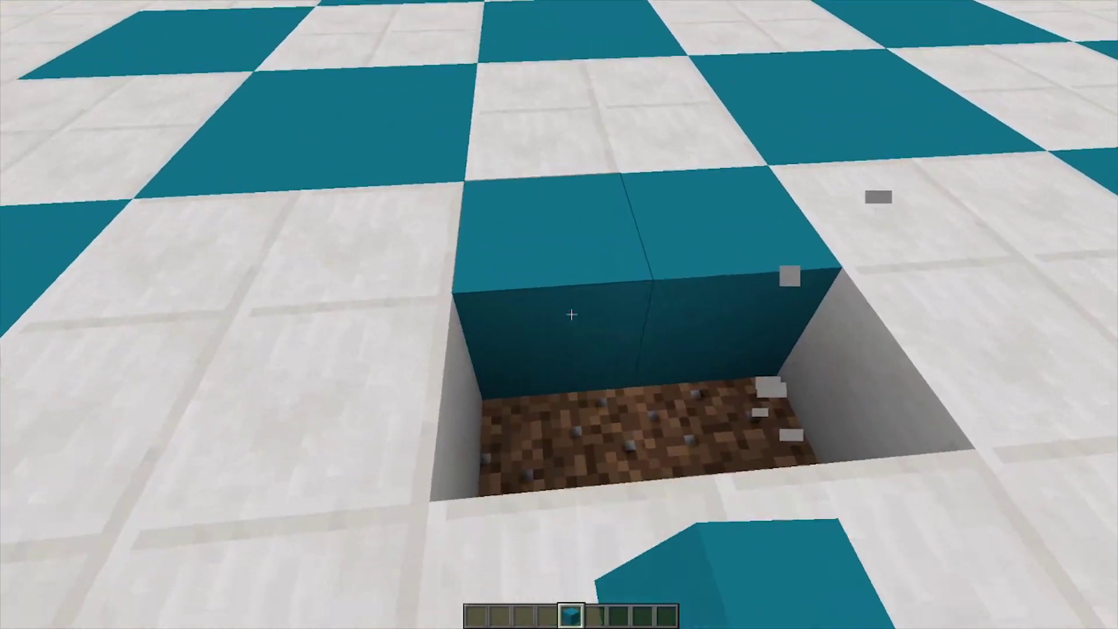
pyautogui.rightClick(571, 314)
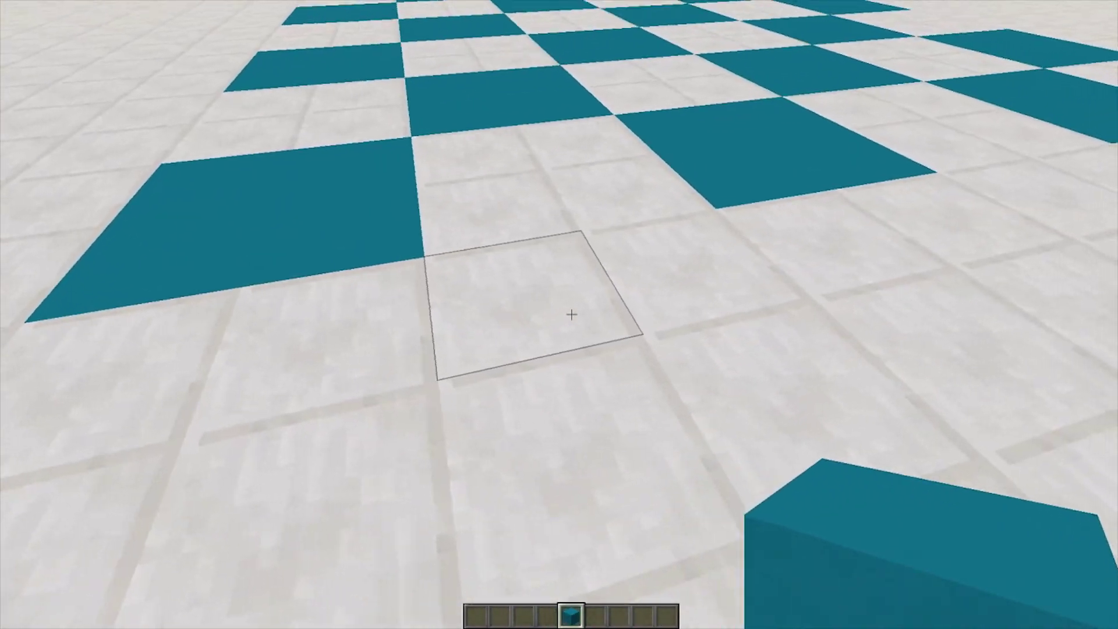
pyautogui.click(571, 315)
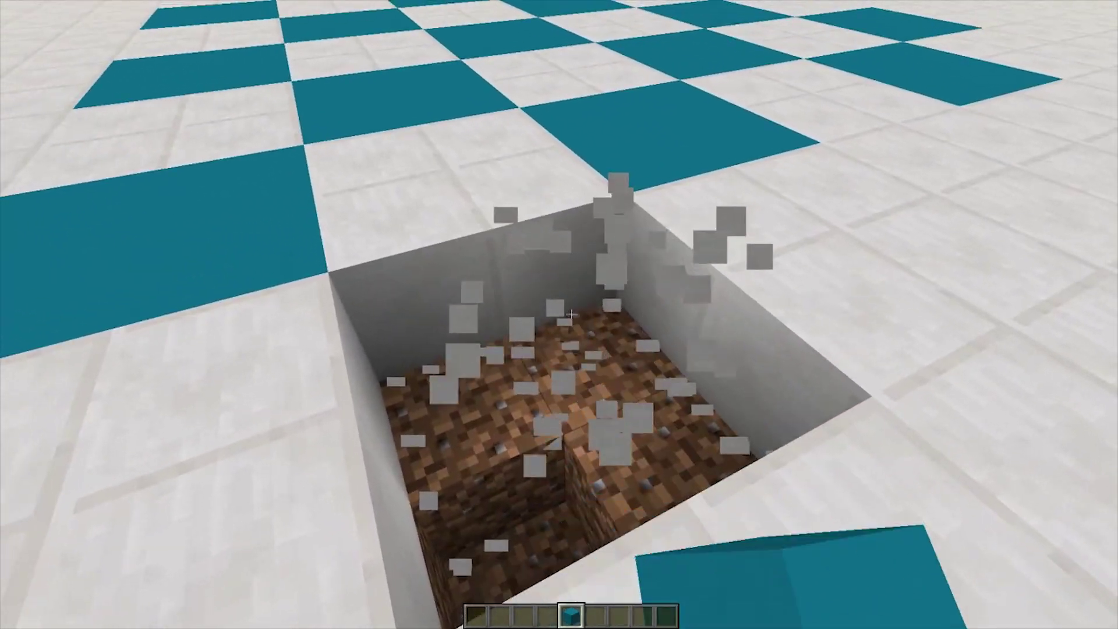
pyautogui.rightClick(571, 315)
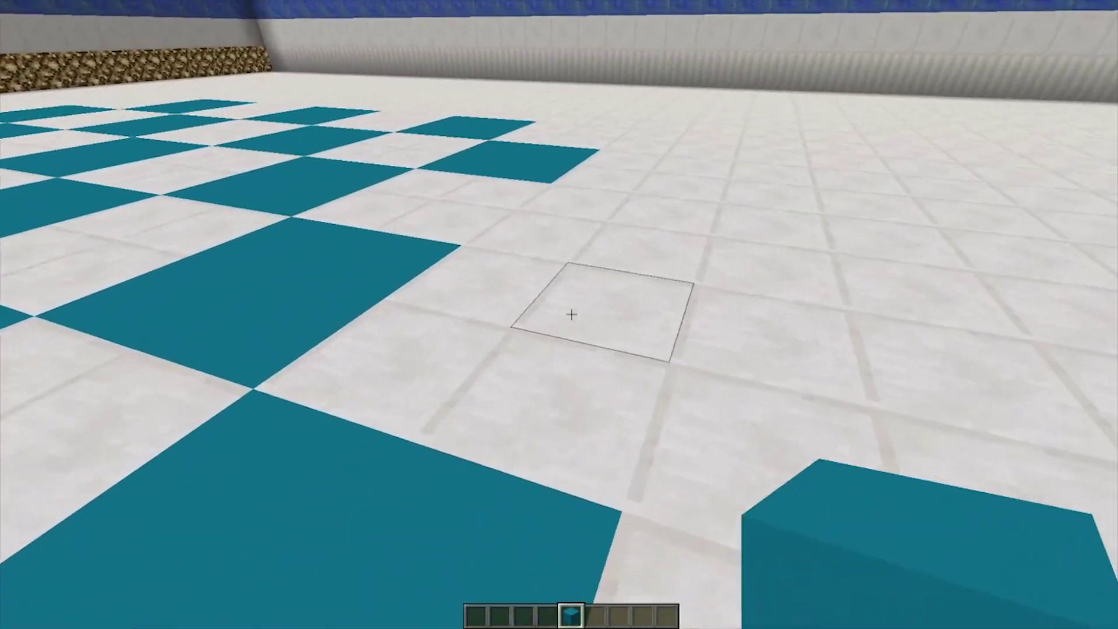
pyautogui.click(571, 315)
pyautogui.click(572, 315)
pyautogui.rightClick(572, 314)
pyautogui.rightClick(572, 315)
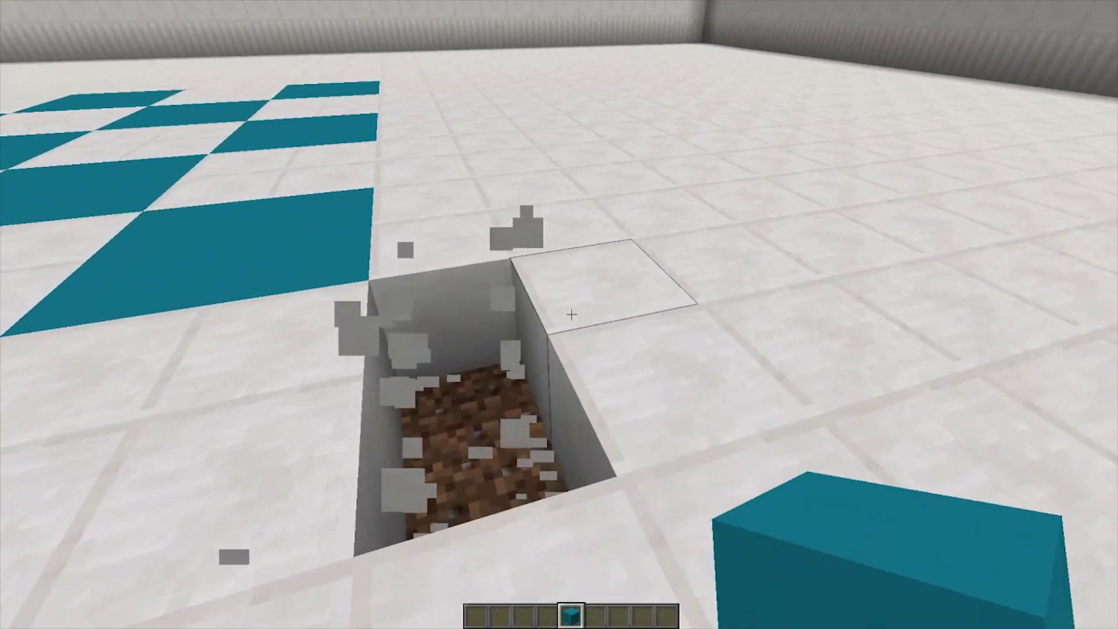
pyautogui.click(571, 313)
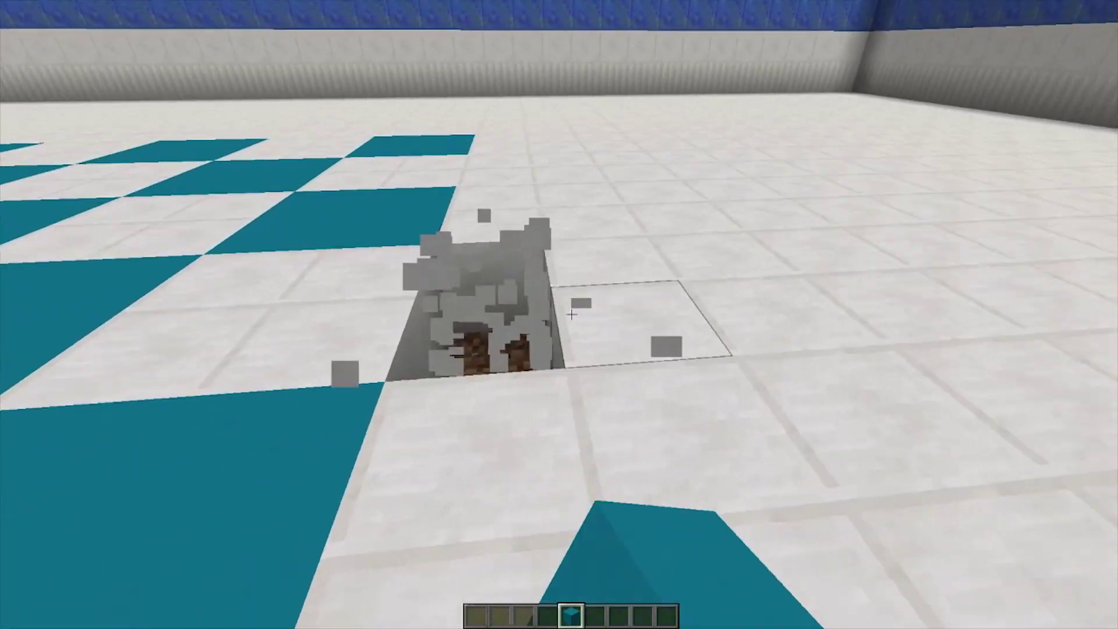
pyautogui.click(571, 314)
pyautogui.rightClick(571, 313)
pyautogui.rightClick(571, 314)
# - Fill more cyan squares and restore a misplaced cyan block to white
pyautogui.click(572, 313)
pyautogui.rightClick(572, 314)
pyautogui.click(572, 314)
pyautogui.rightClick(572, 314)
pyautogui.rightClick(571, 314)
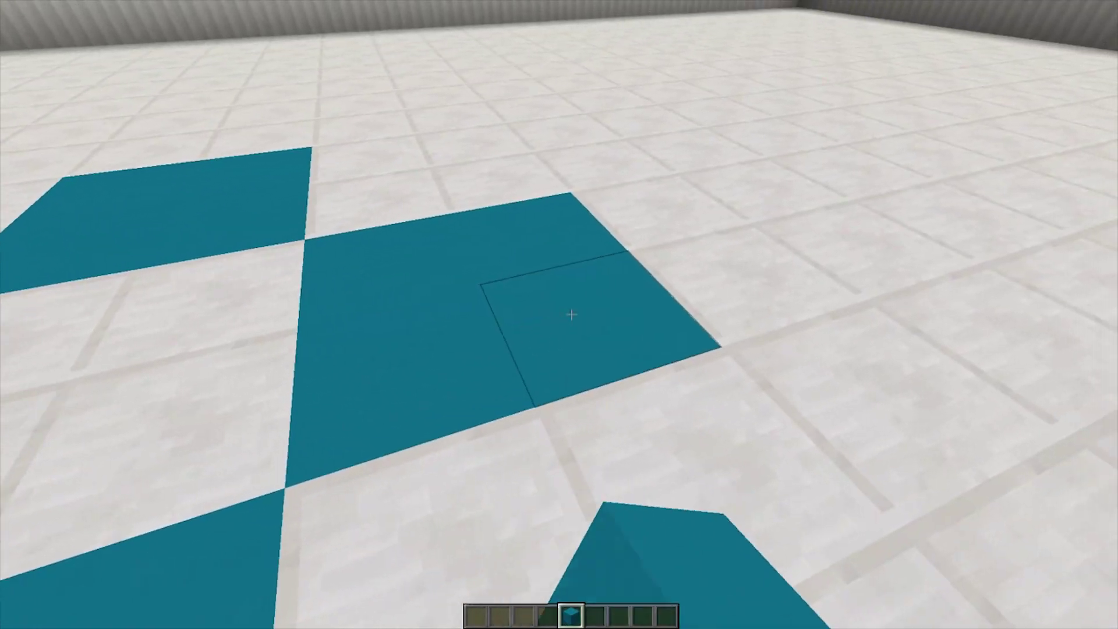
pyautogui.click(571, 313)
pyautogui.rightClick(571, 314)
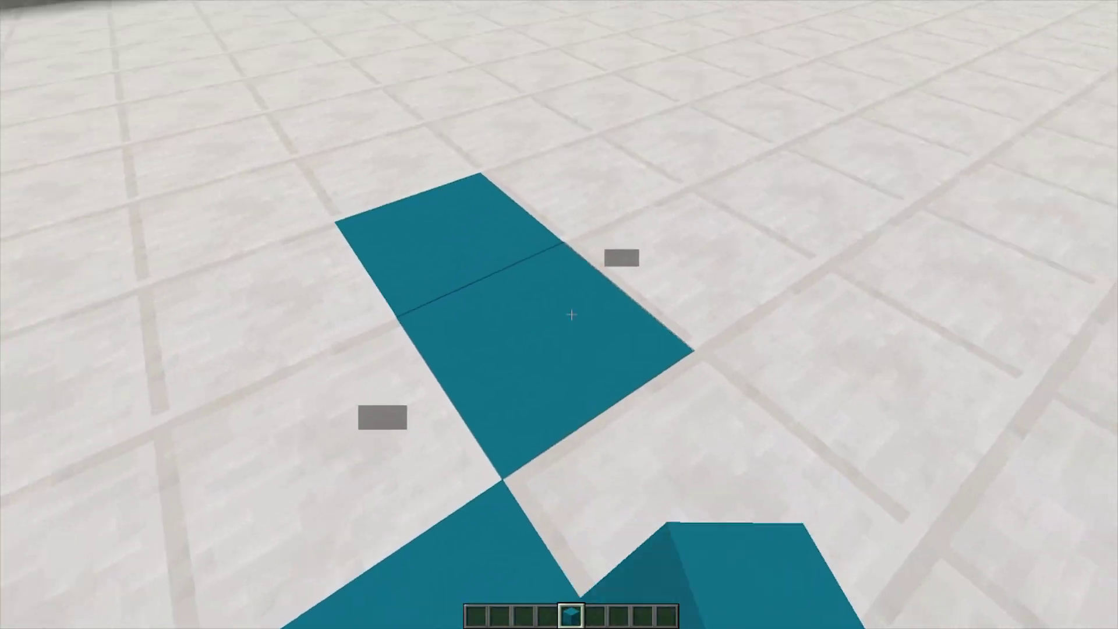
pyautogui.click(571, 313)
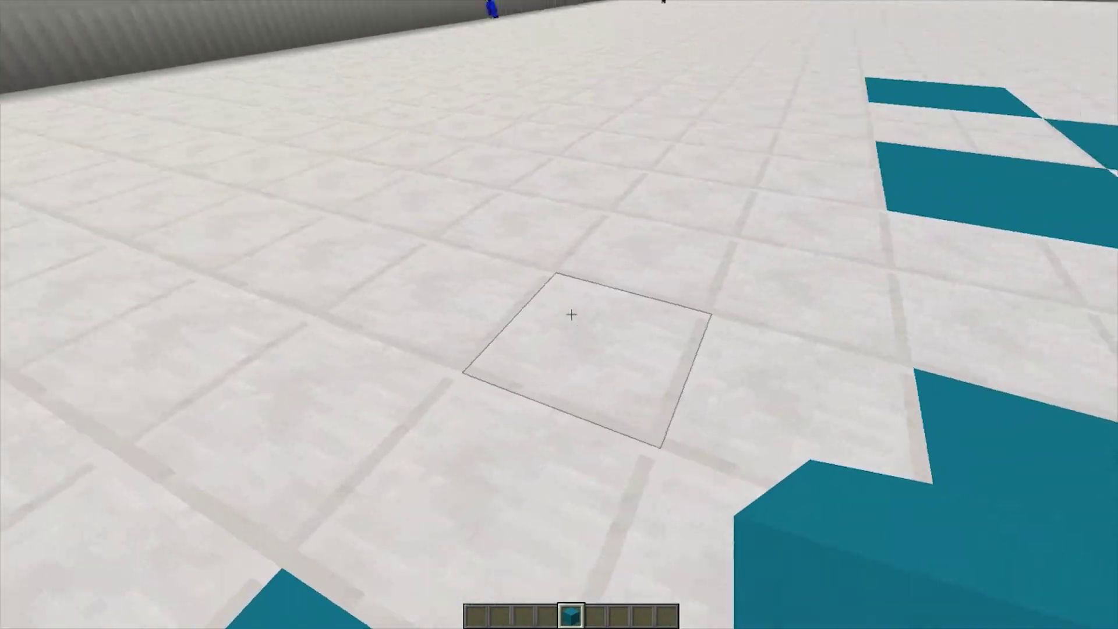
pyautogui.click(571, 314)
pyautogui.rightClick(572, 313)
pyautogui.rightClick(571, 314)
pyautogui.click(571, 313)
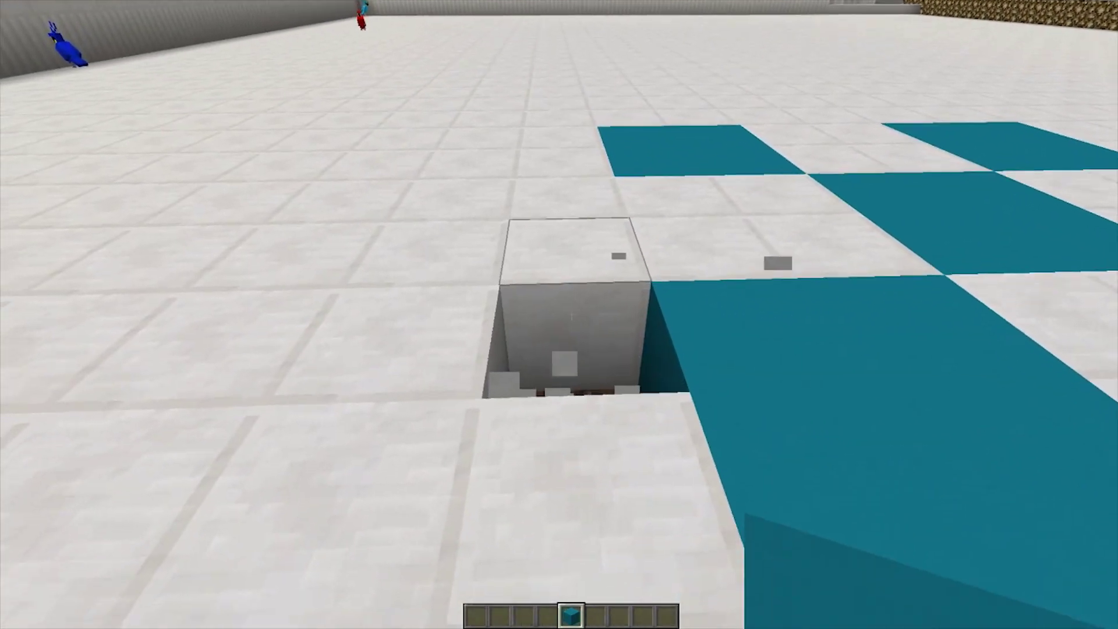
pyautogui.press('e')
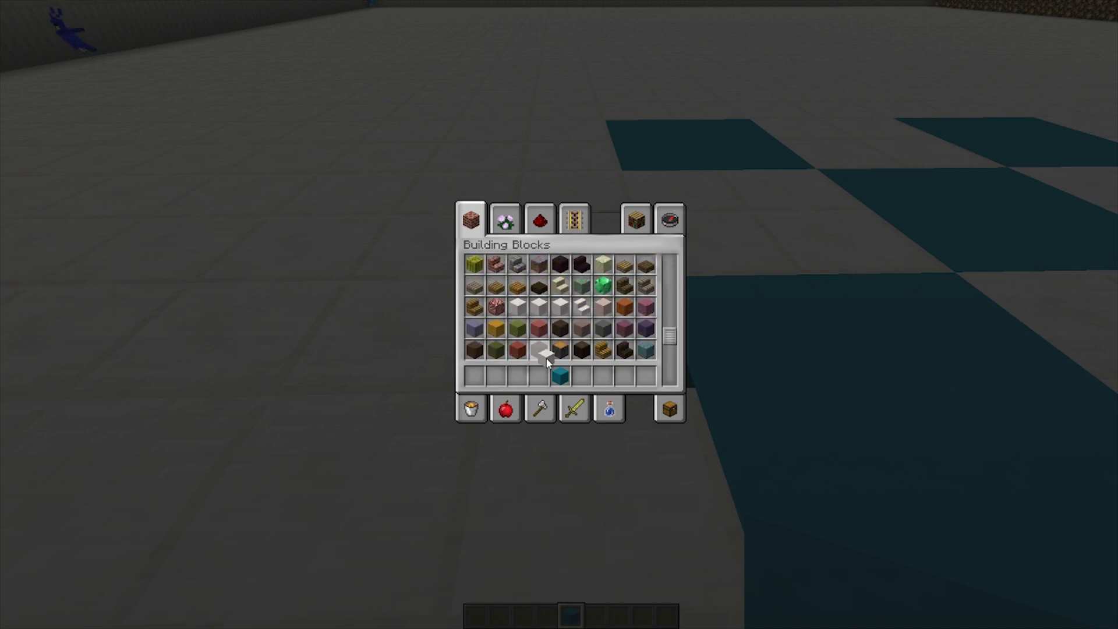
# - Add white concrete to the hotbar and patch stray floor holes with quartz and cyan
pyautogui.click(539, 376)
pyautogui.press('e')
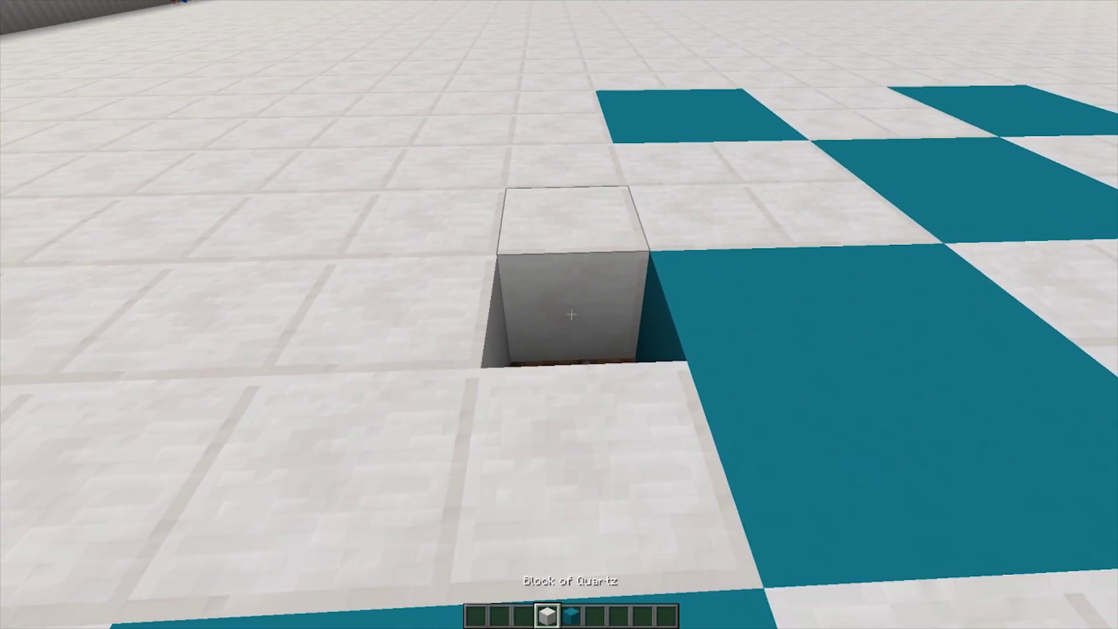
pyautogui.click(571, 314)
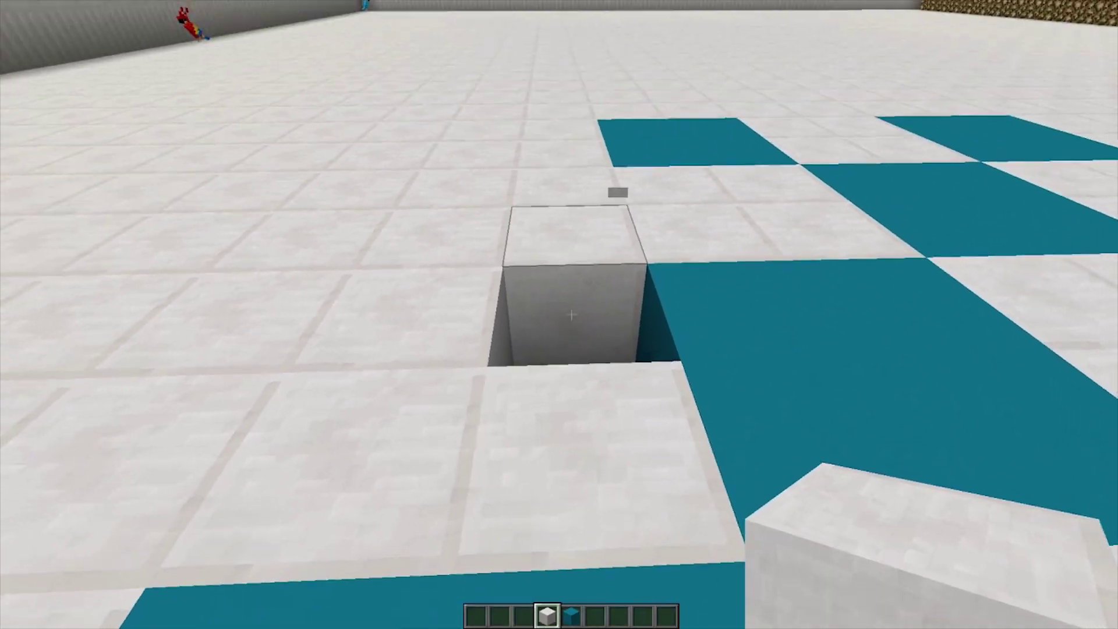
pyautogui.rightClick(571, 314)
pyautogui.click(571, 315)
pyautogui.click(571, 315)
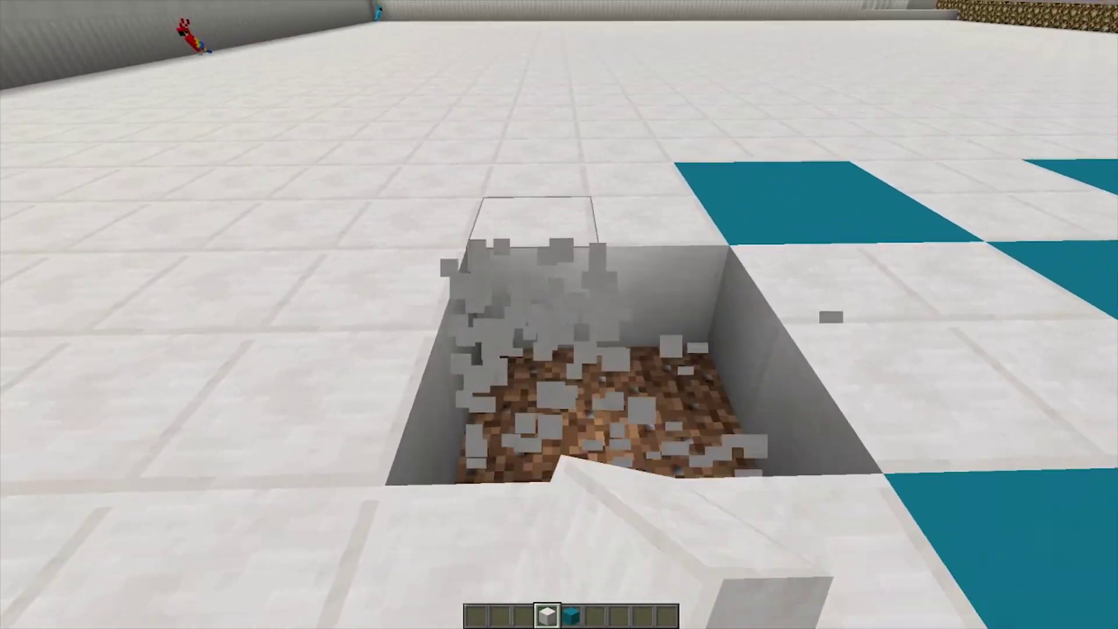
pyautogui.press('7')
pyautogui.press('5')
pyautogui.rightClick(571, 315)
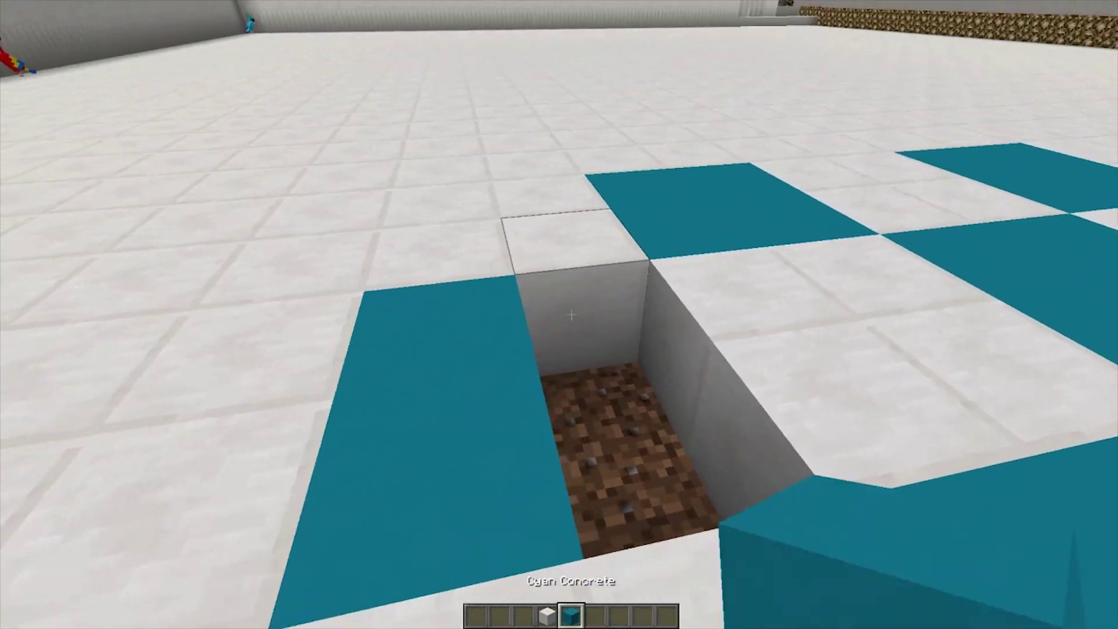
pyautogui.rightClick(572, 314)
# - Replace the remaining wrong quartz tiles with 2×2 cyan squares
pyautogui.click(571, 314)
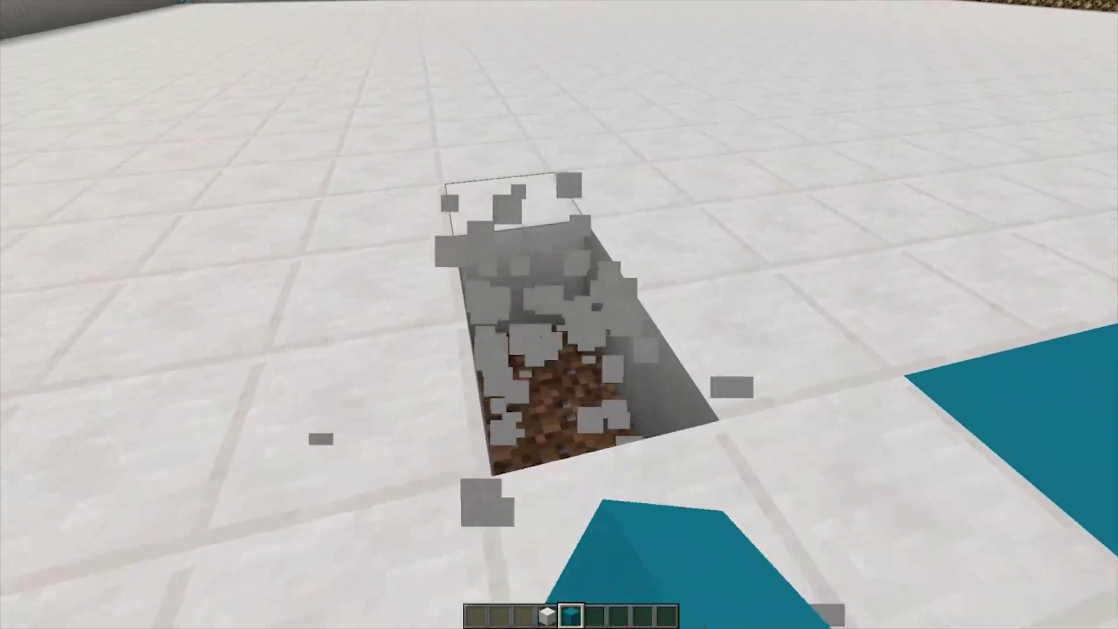
pyautogui.click(571, 314)
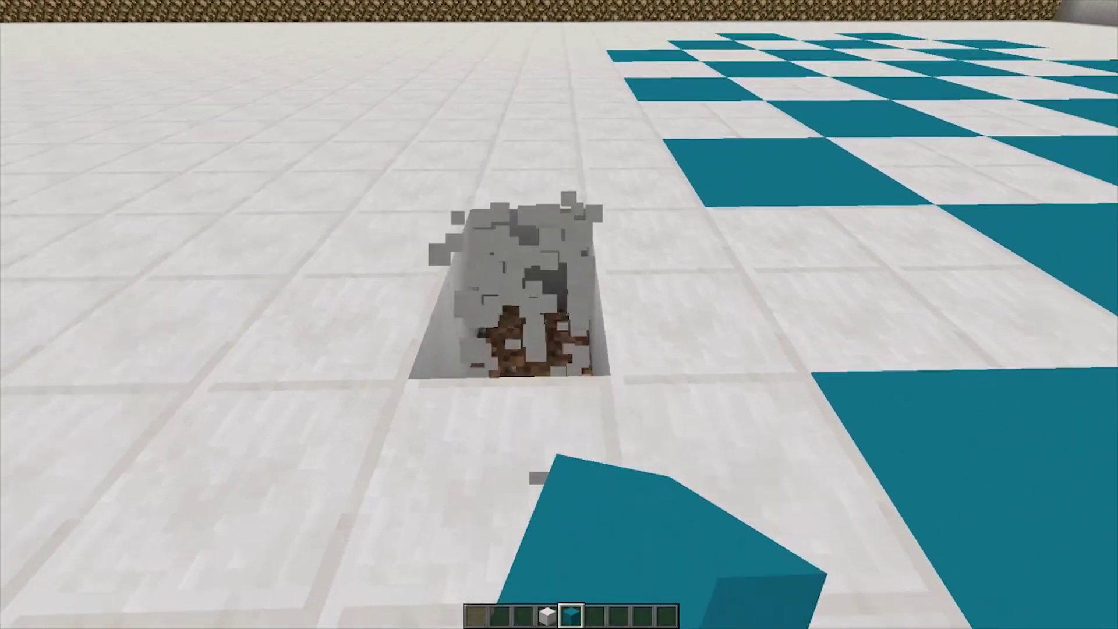
pyautogui.click(571, 315)
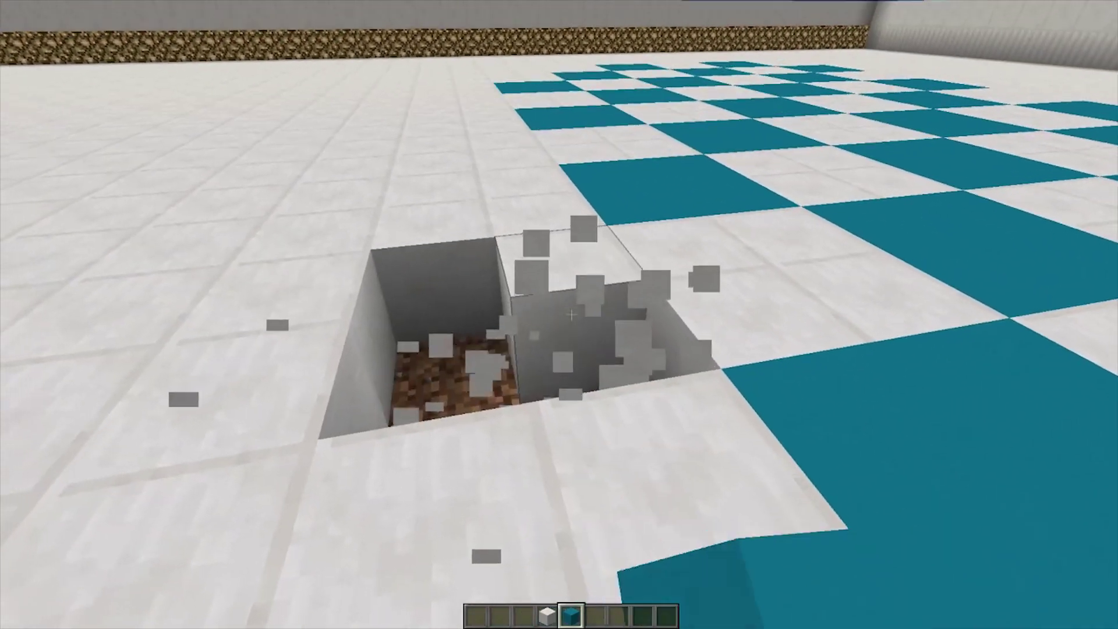
pyautogui.rightClick(571, 314)
pyautogui.rightClick(571, 314)
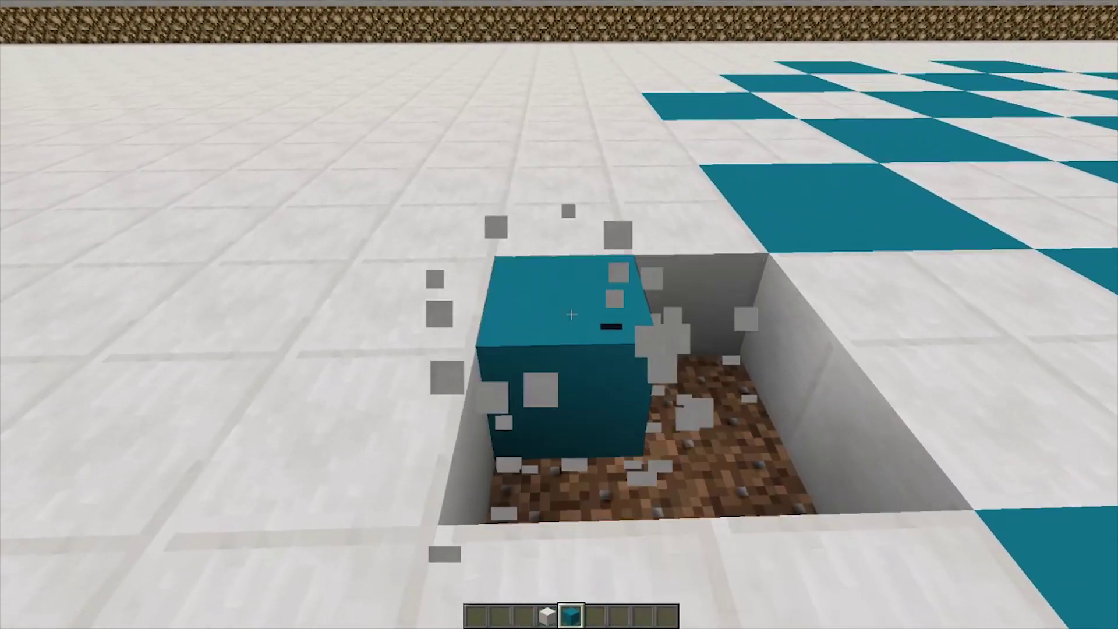
pyautogui.rightClick(571, 314)
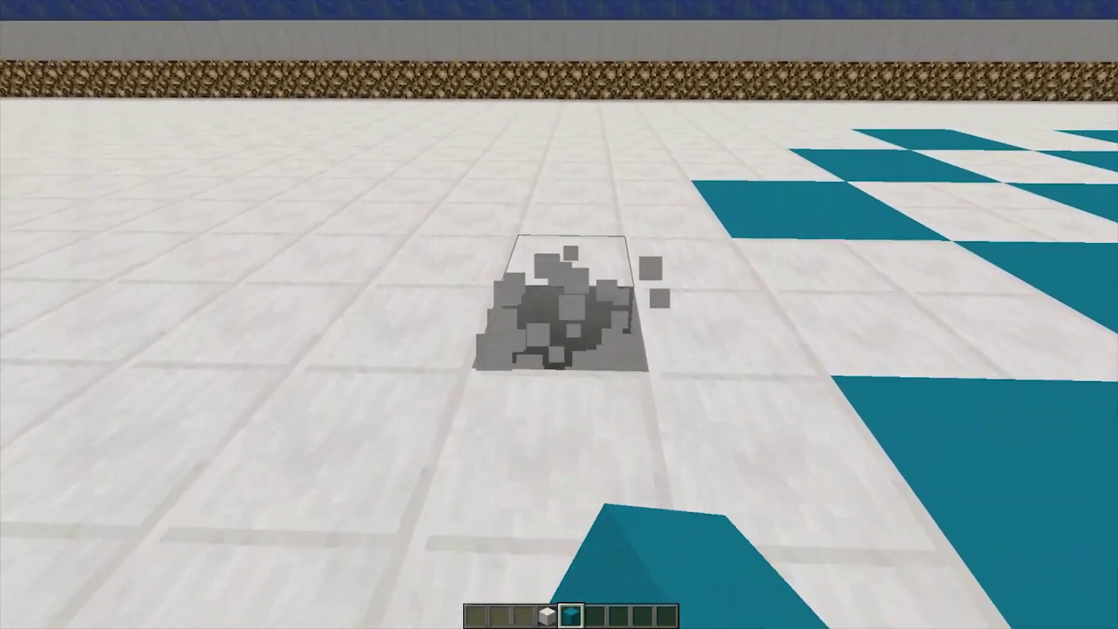
pyautogui.click(571, 314)
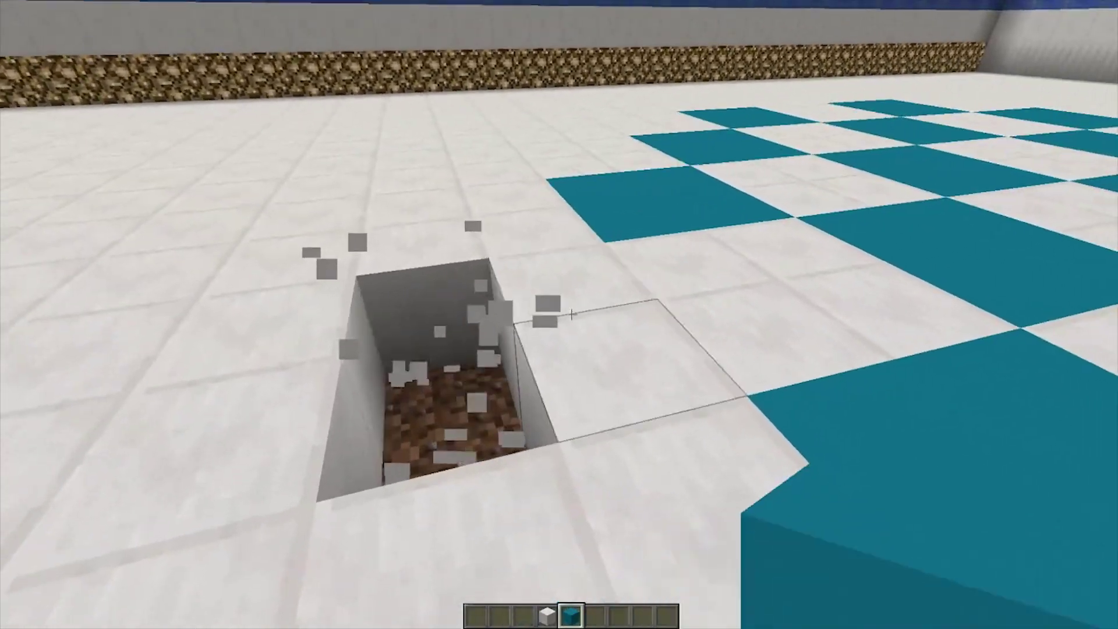
pyautogui.rightClick(571, 315)
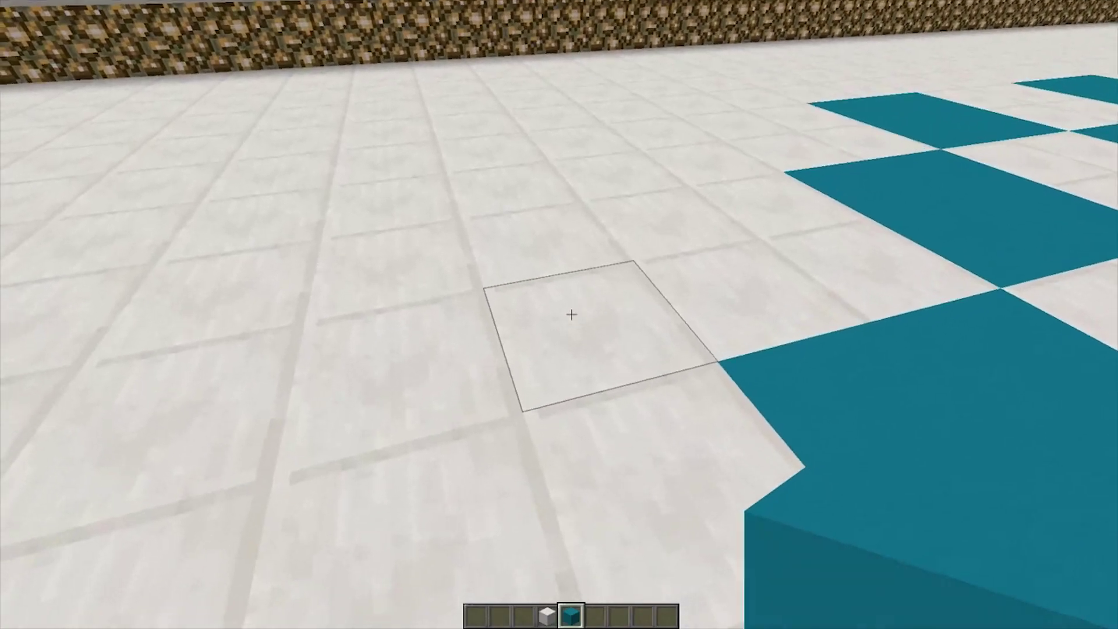
pyautogui.click(571, 314)
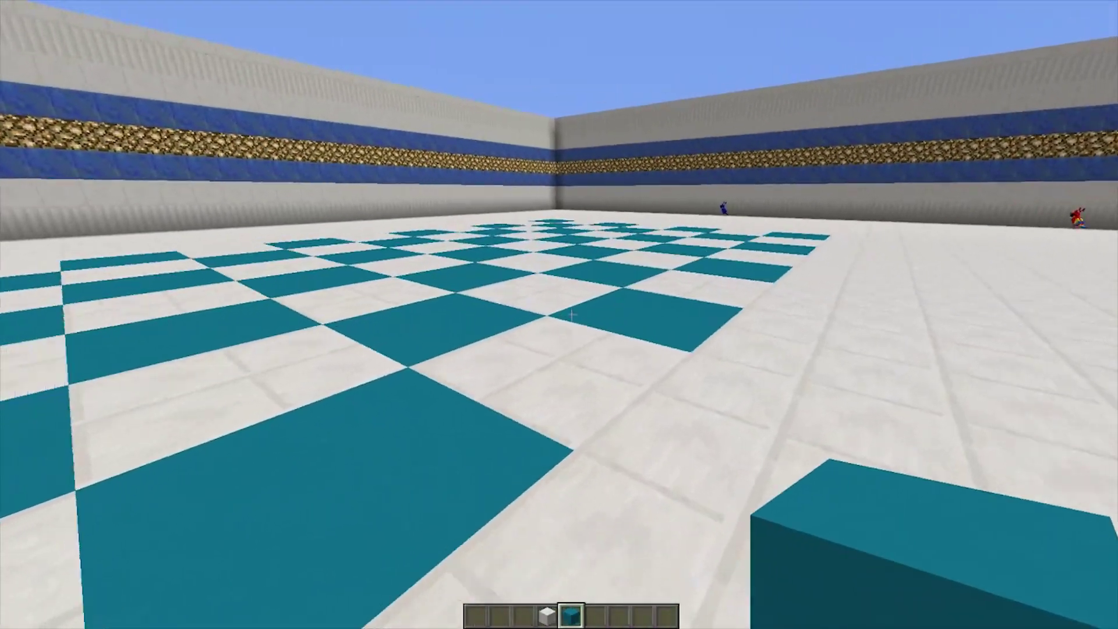
# - Lay two short rows of stone brick slabs on the checkerboard as shaker bases
pyautogui.press('e')
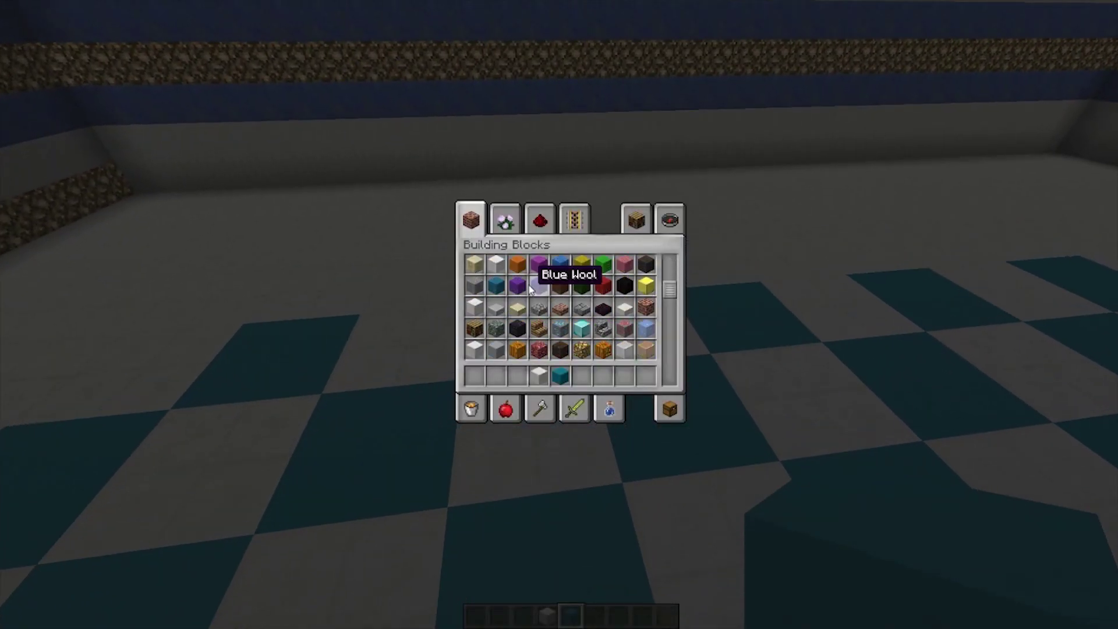
pyautogui.scroll(-5, 616, 339)
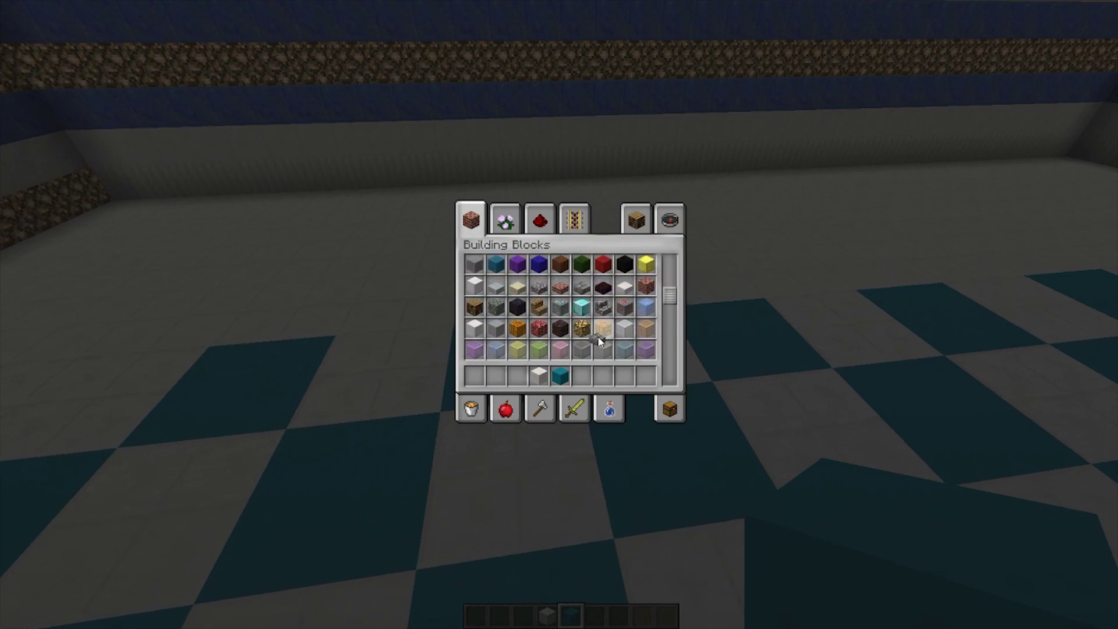
pyautogui.press('e')
pyautogui.press('7')
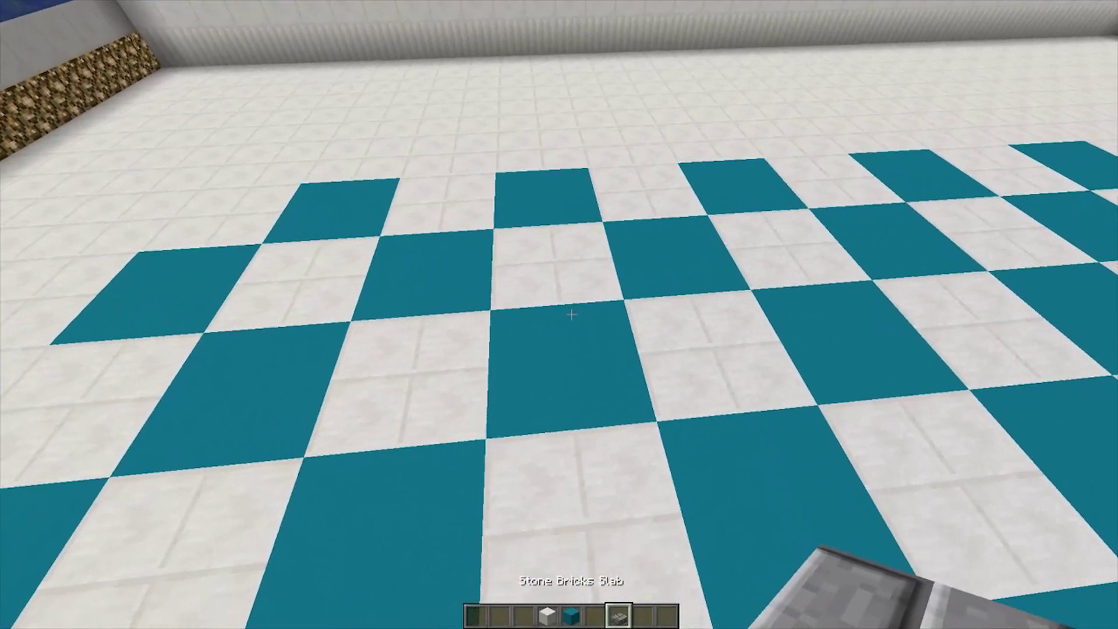
pyautogui.press('shift')
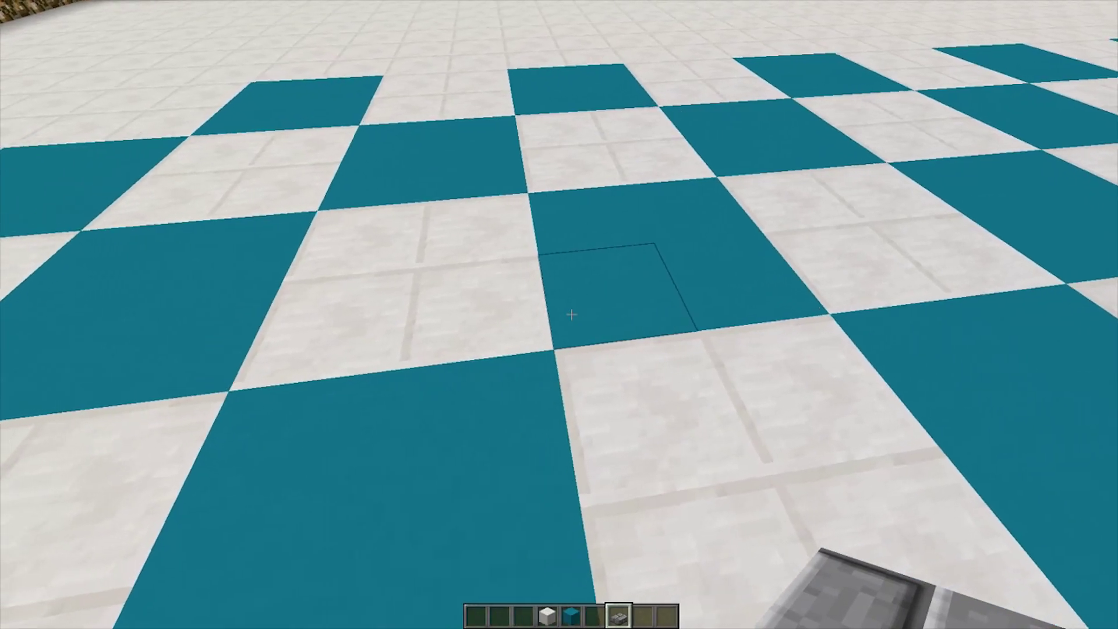
pyautogui.rightClick(571, 314)
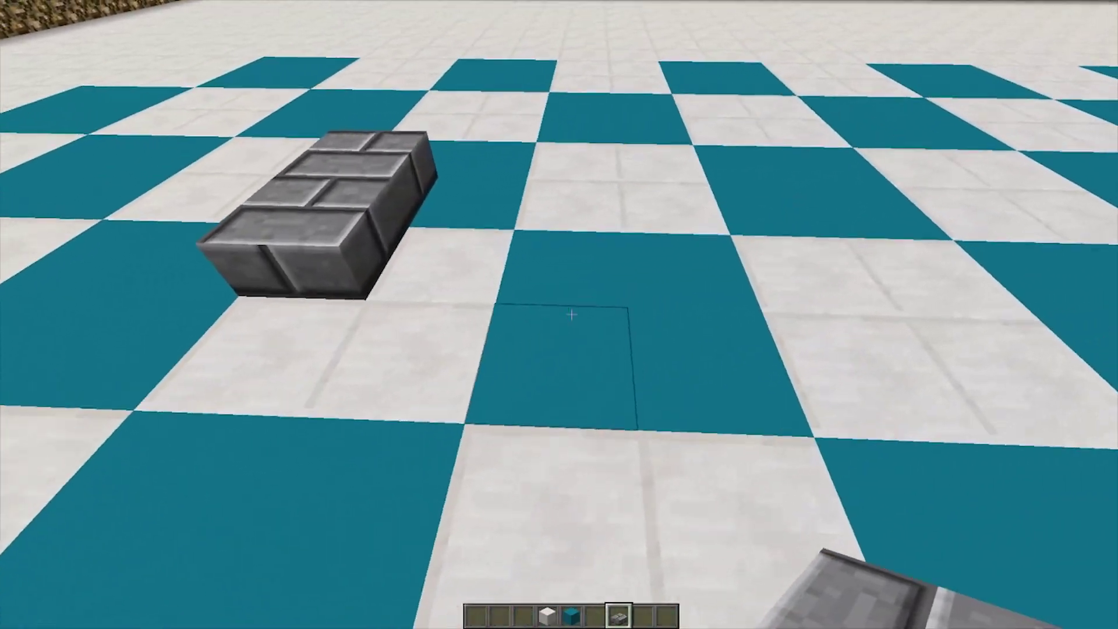
pyautogui.press('d')
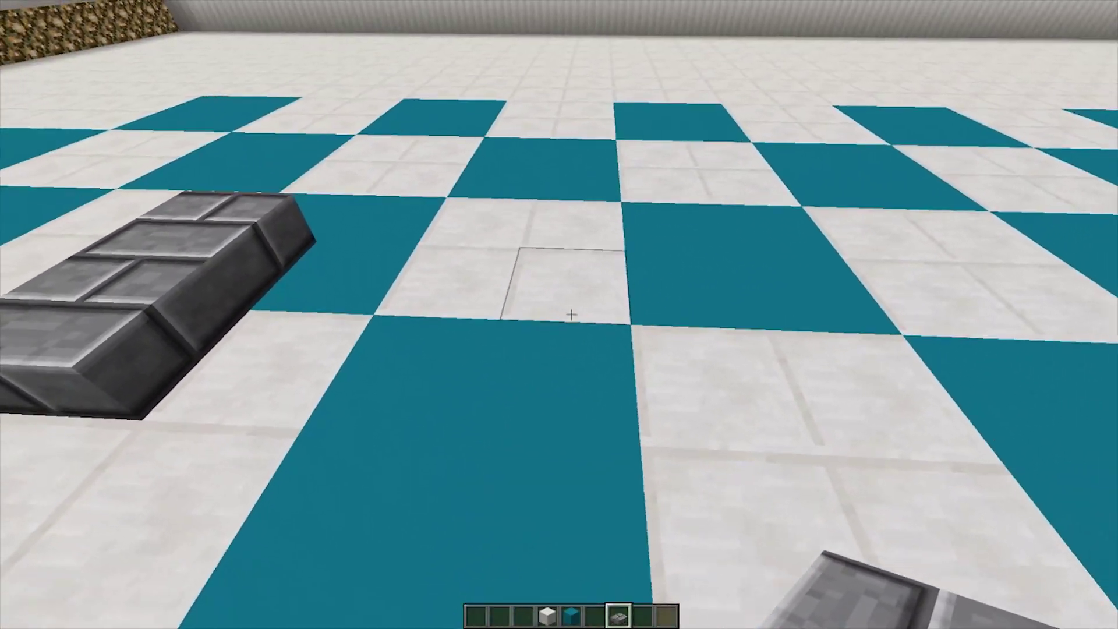
pyautogui.rightClick(571, 315)
pyautogui.rightClick(571, 315)
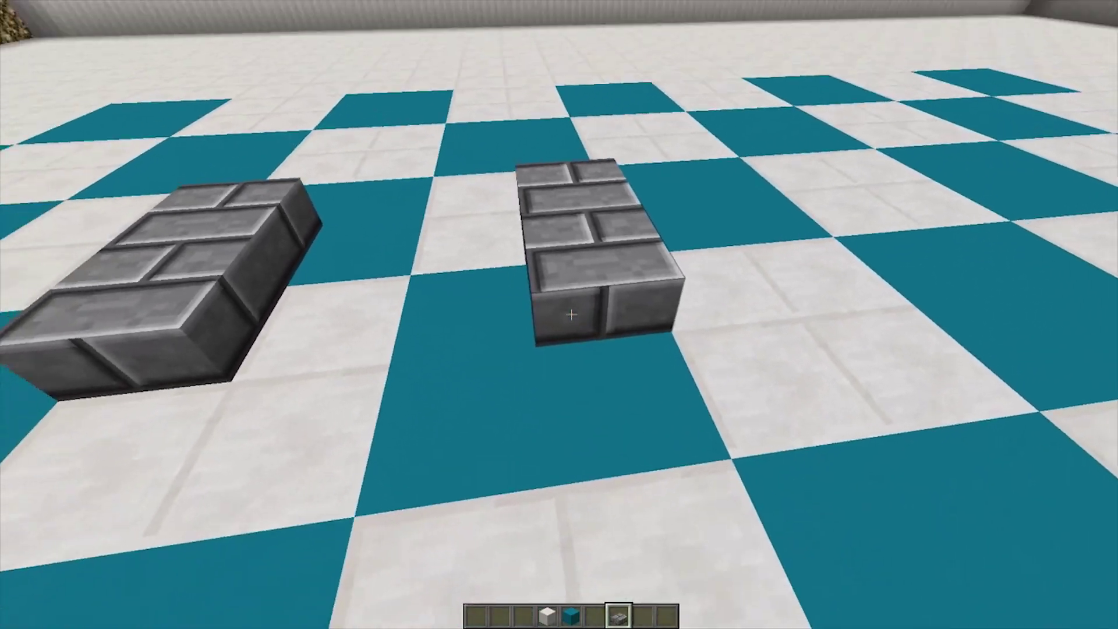
pyautogui.rightClick(559, 314)
pyautogui.rightClick(559, 315)
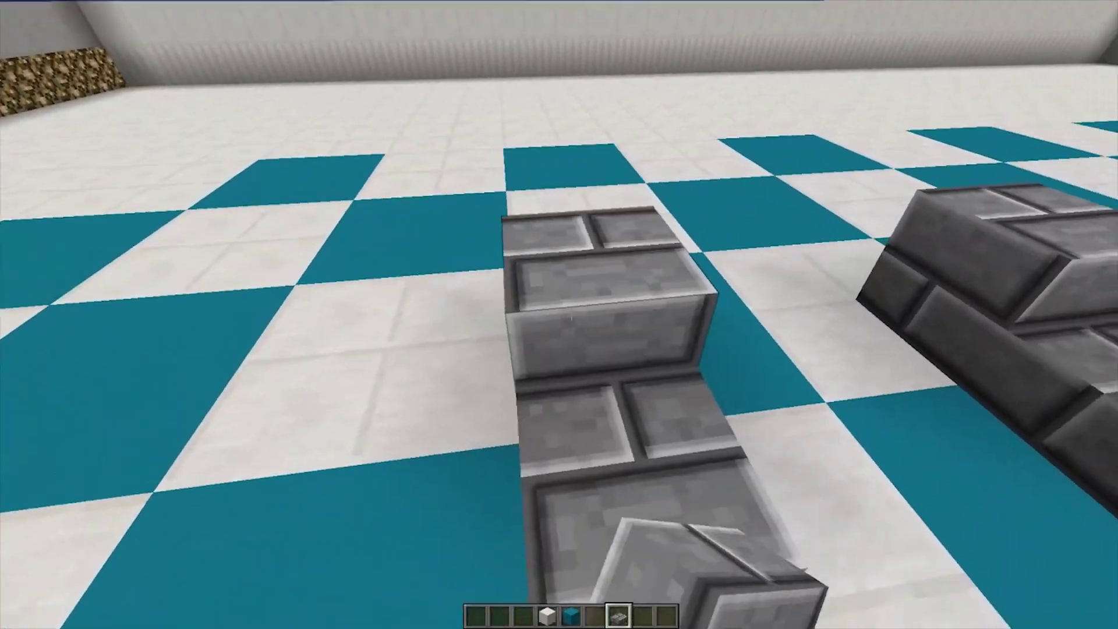
pyautogui.press('d')
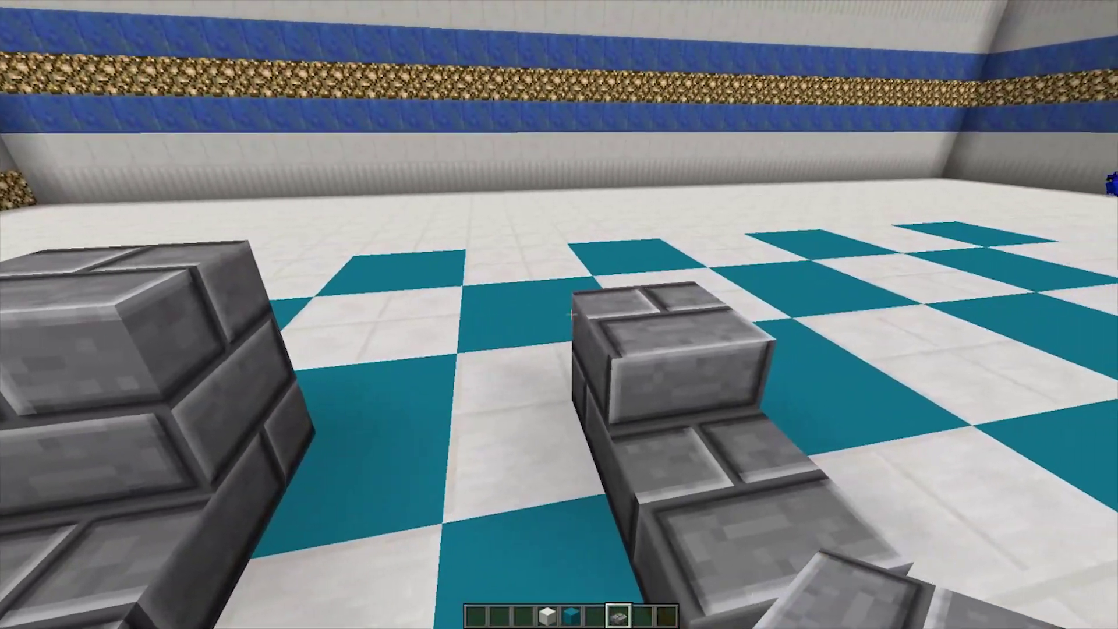
pyautogui.press('e')
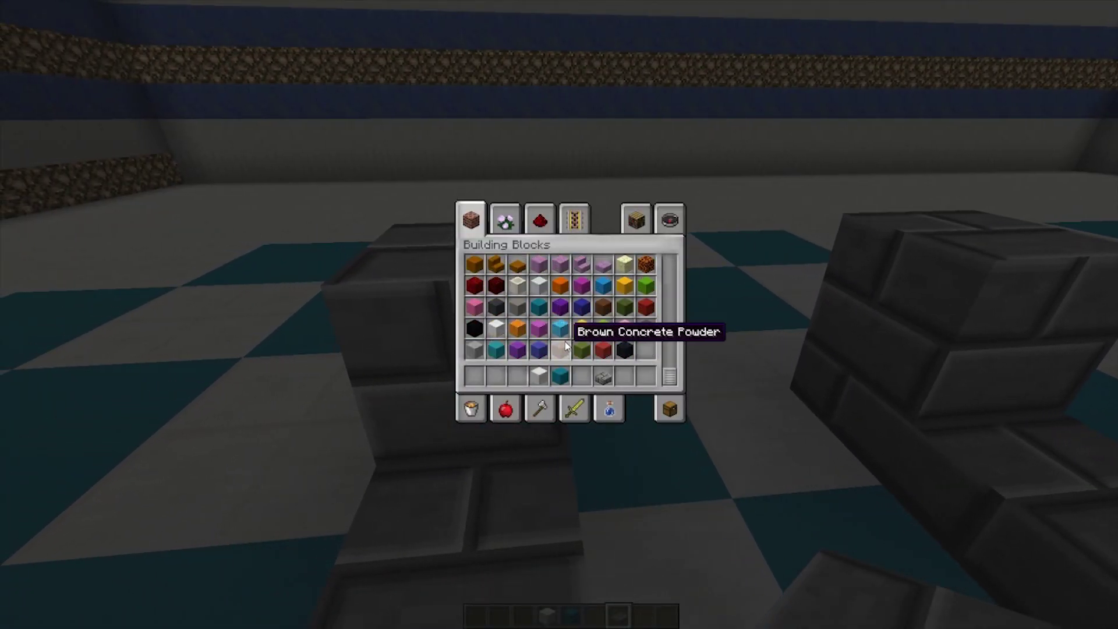
# - Put White Concrete into the last hotbar slot and return to the arena
pyautogui.click(539, 288)
pyautogui.click(646, 374)
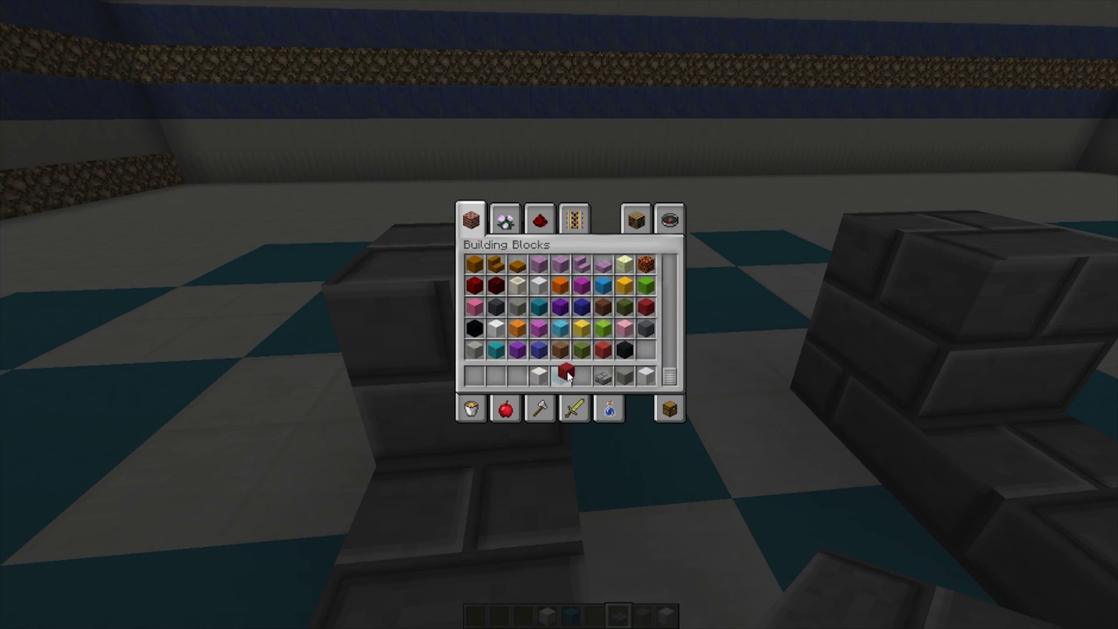
pyautogui.press('e')
# - Place white concrete on the stone-brick legs to start the salt shaker's body
pyautogui.press('9')
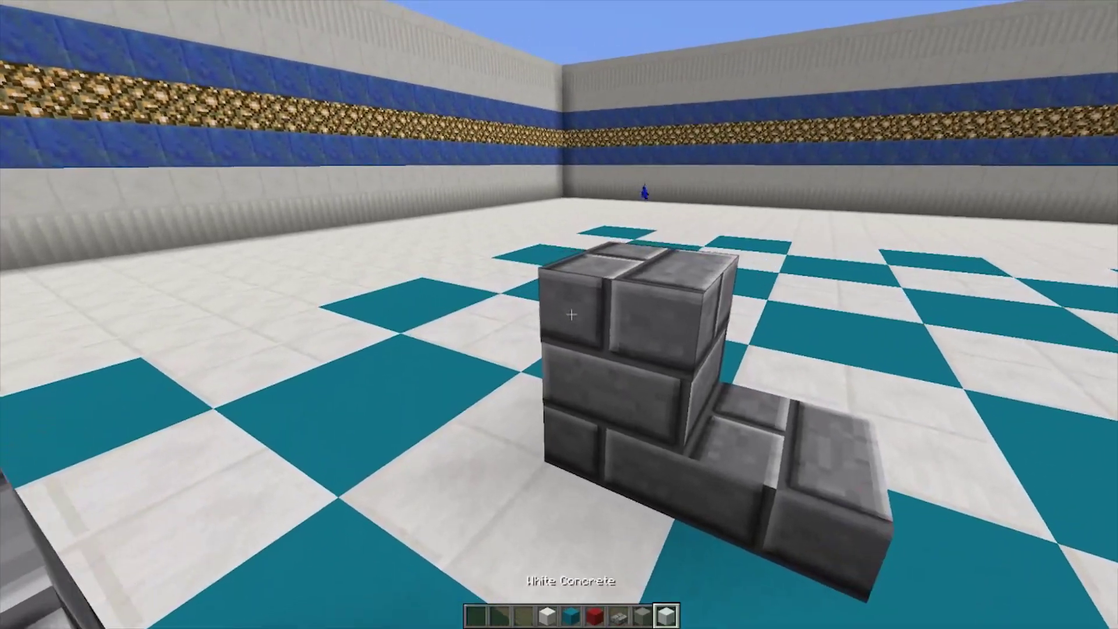
pyautogui.rightClick(559, 314)
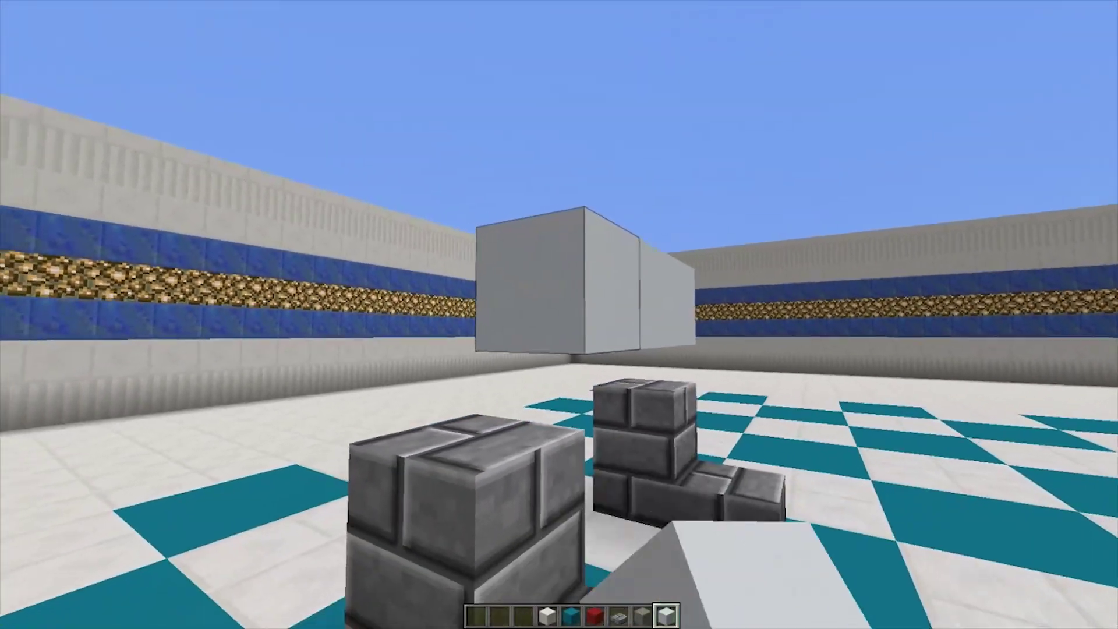
pyautogui.press('w')
pyautogui.press('8')
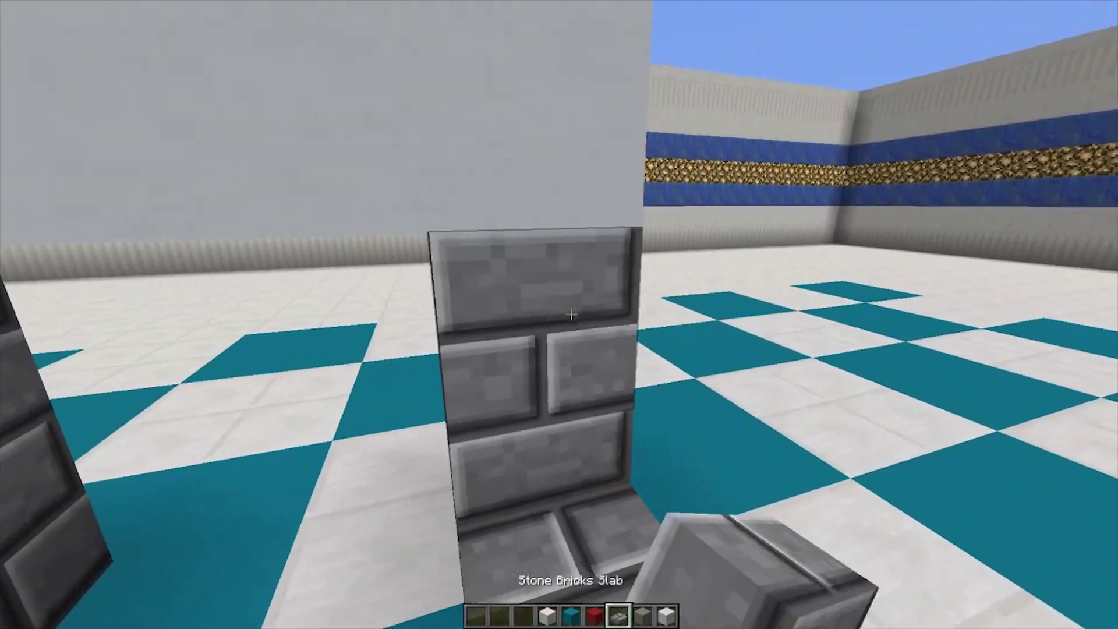
pyautogui.press('a')
pyautogui.press('s')
pyautogui.scroll(-1, 559, 314)
pyautogui.scroll(-1, 559, 314)
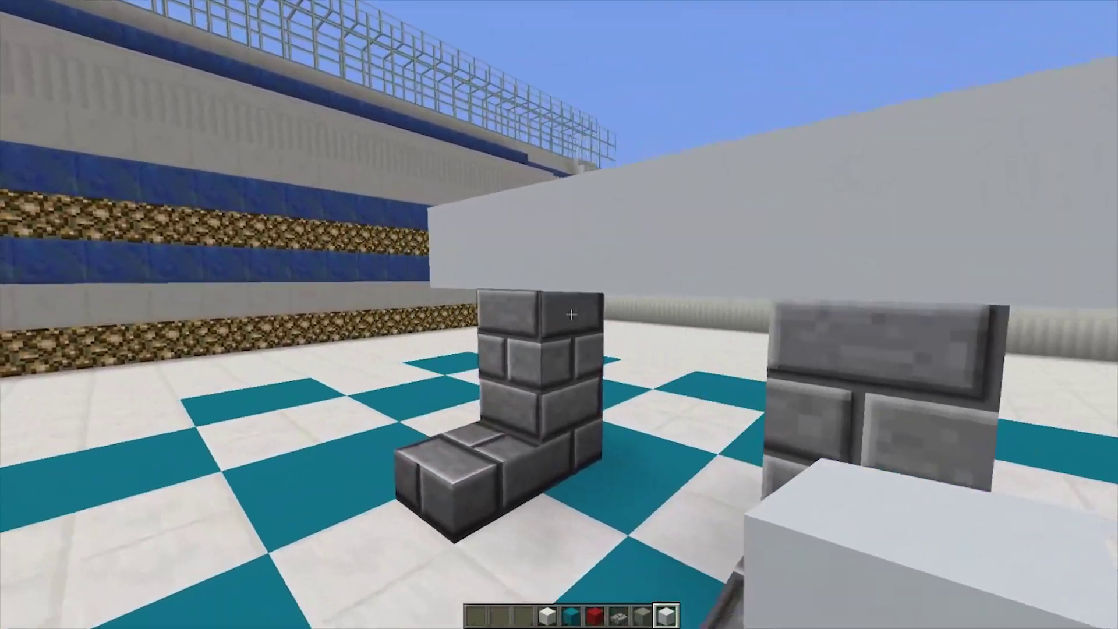
pyautogui.press('space')
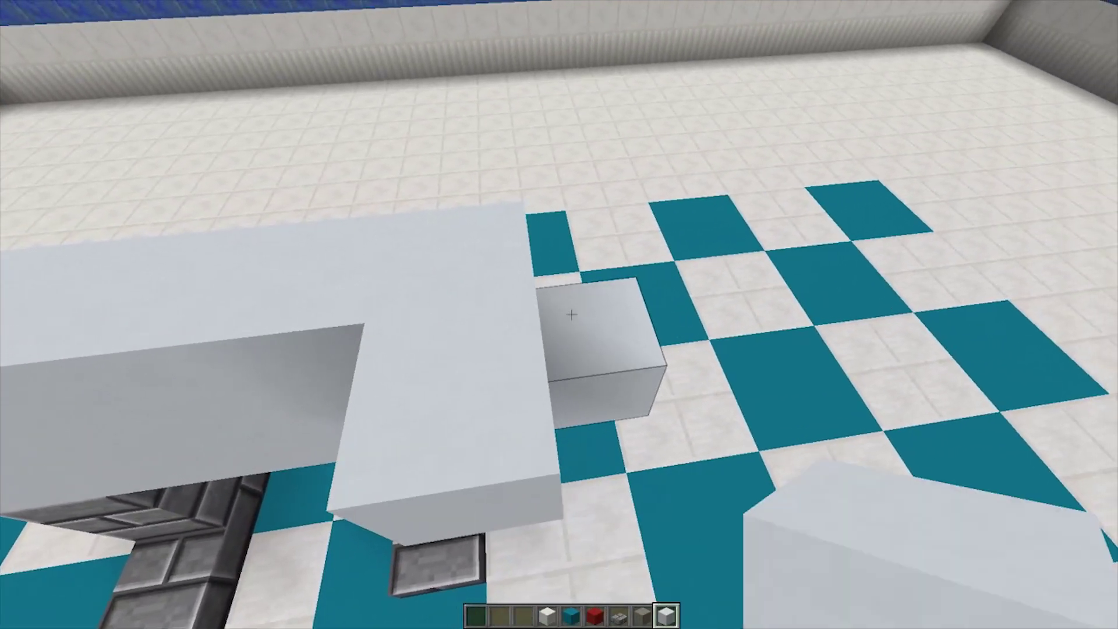
# - Break the stray white block and the top white blocks to notch the body's corners
pyautogui.click(571, 315)
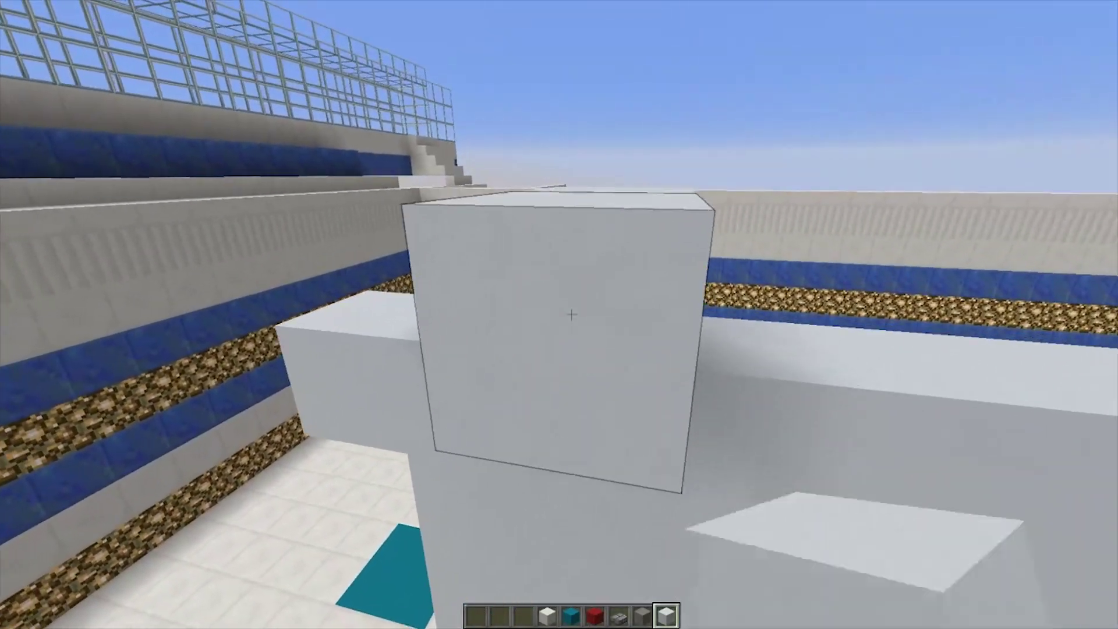
pyautogui.click(571, 315)
pyautogui.click(571, 315)
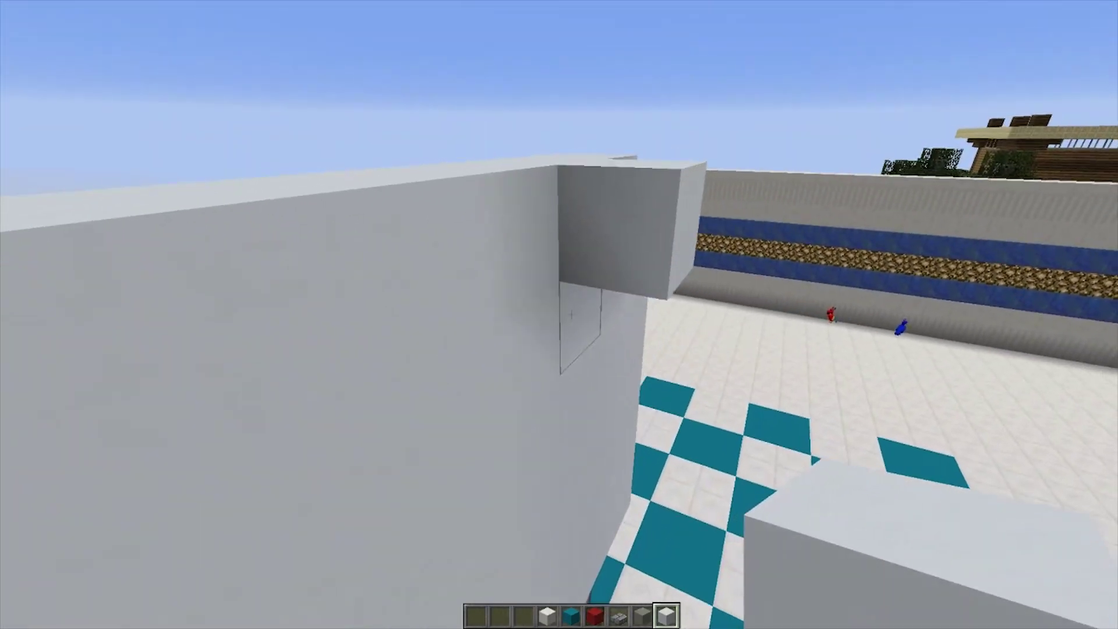
pyautogui.click(570, 314)
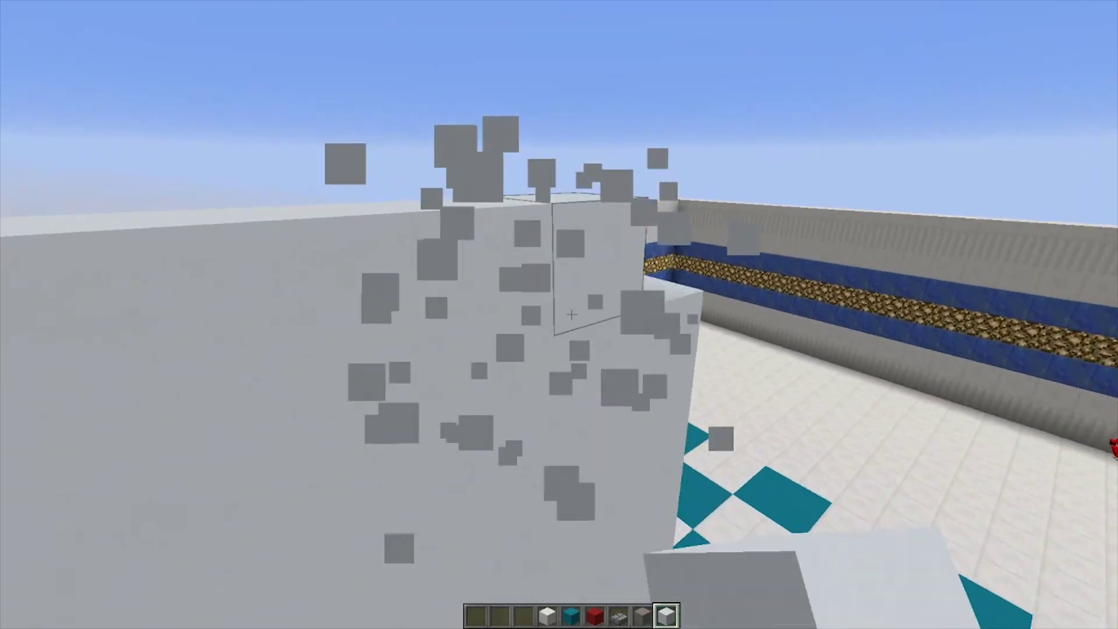
pyautogui.scroll(1, 571, 314)
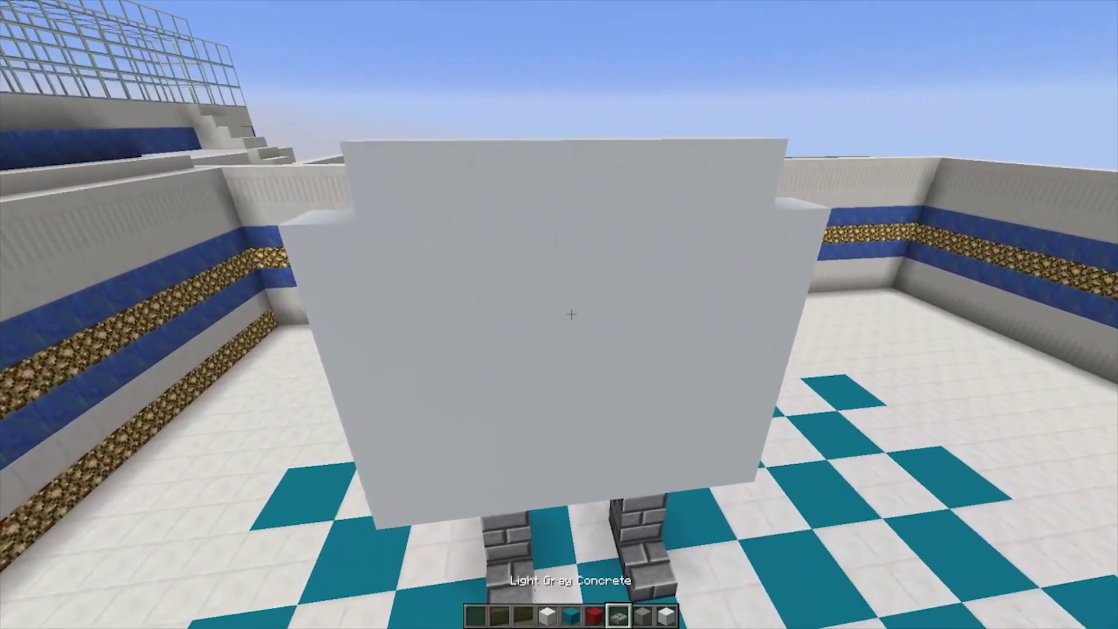
pyautogui.scroll(2, 570, 315)
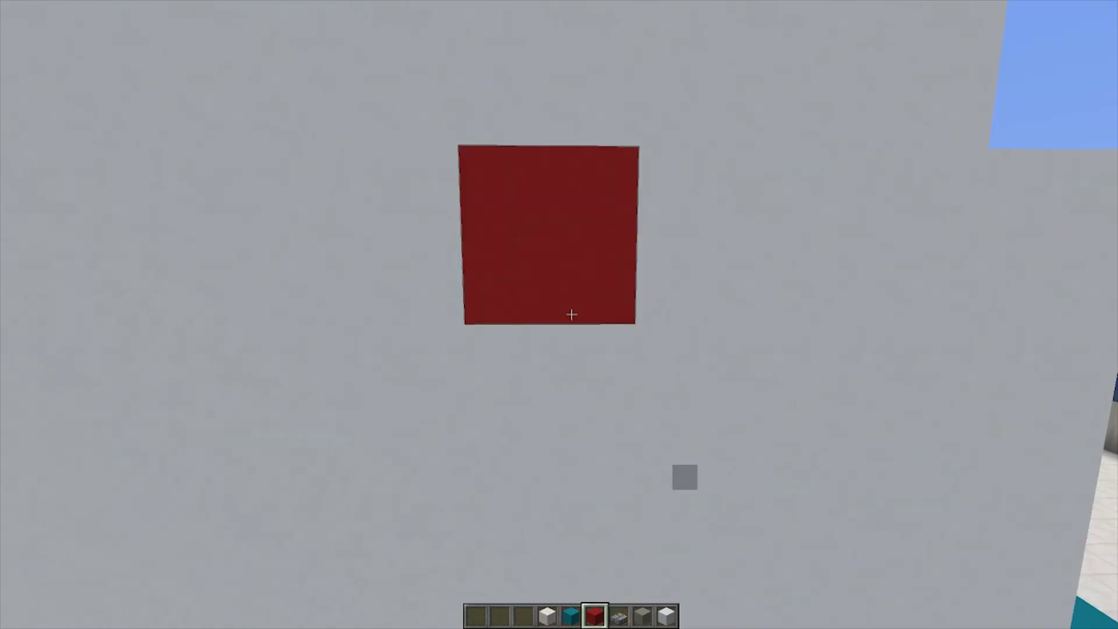
# - Swap front white blocks for a red stroke, removing misplaced red and patching with white
pyautogui.click(570, 315)
pyautogui.rightClick(570, 314)
pyautogui.click(571, 315)
pyautogui.rightClick(570, 314)
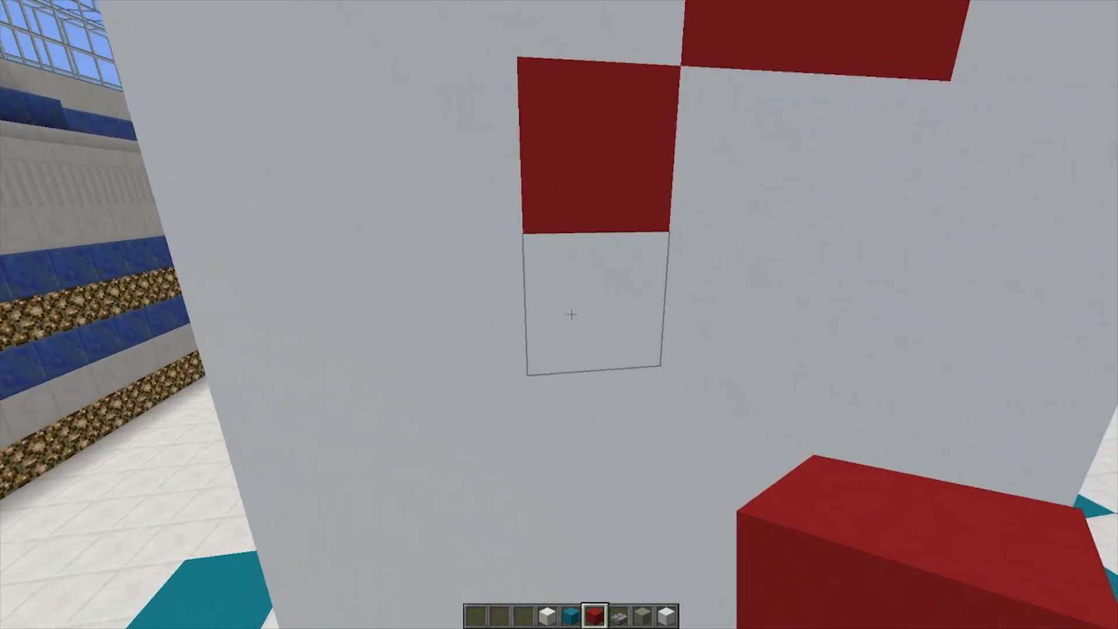
pyautogui.click(571, 314)
pyautogui.rightClick(570, 315)
pyautogui.click(570, 315)
pyautogui.rightClick(571, 314)
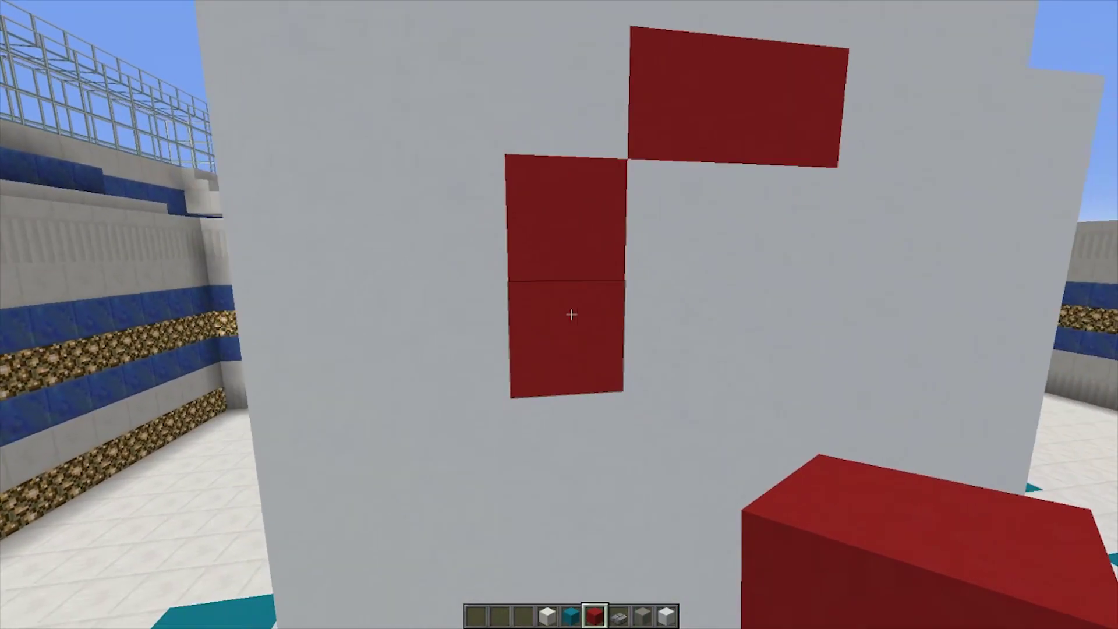
pyautogui.scroll(-1, 570, 314)
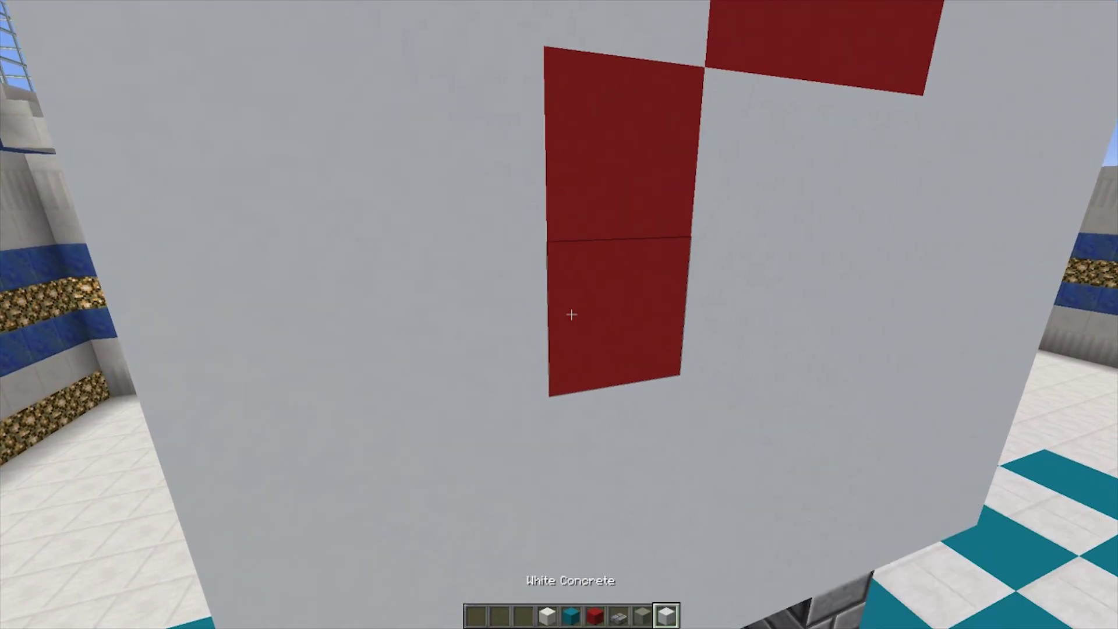
pyautogui.click(571, 315)
pyautogui.click(570, 315)
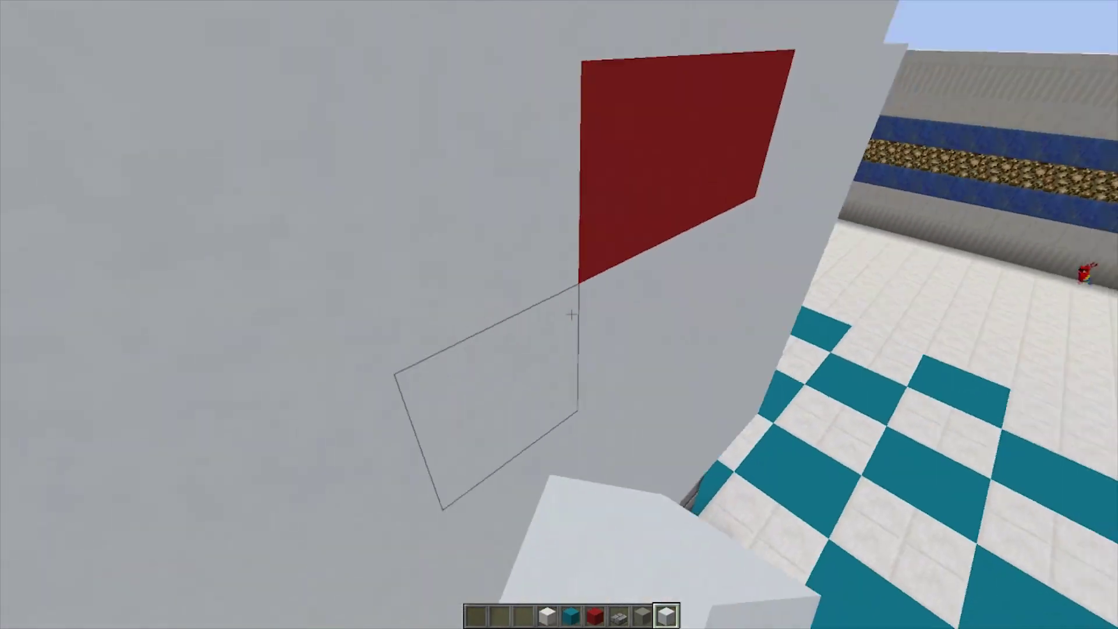
pyautogui.click(570, 315)
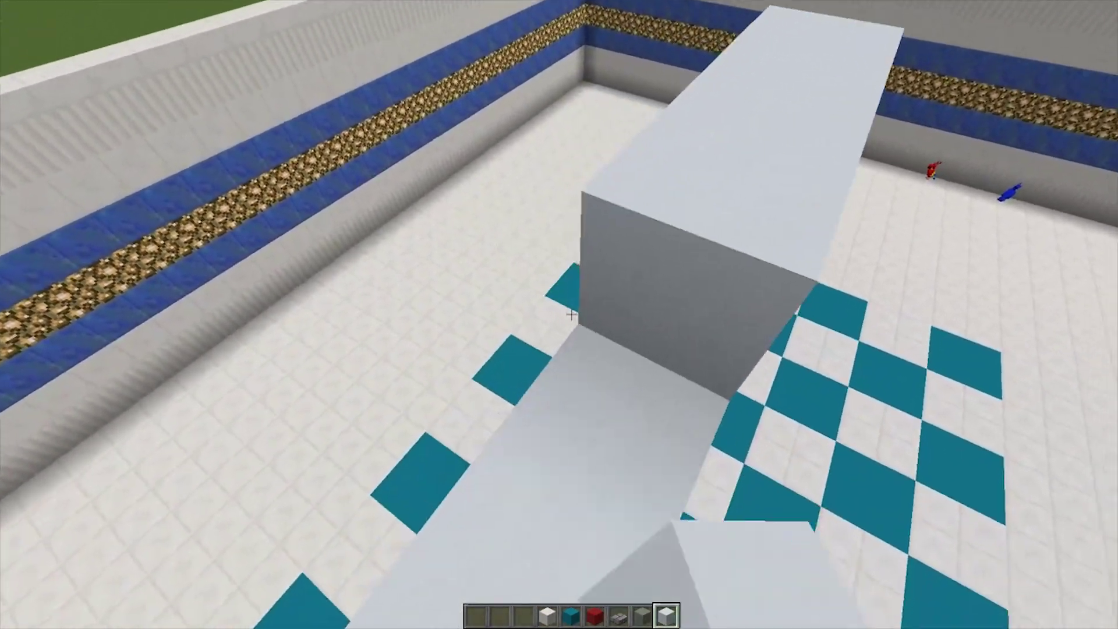
pyautogui.rightClick(570, 314)
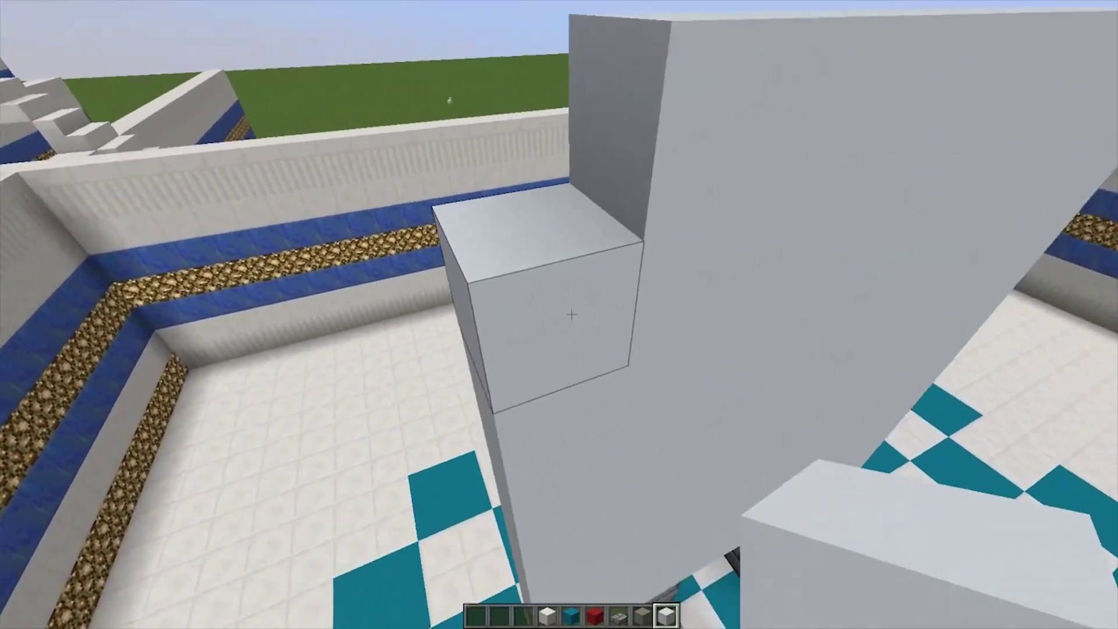
pyautogui.scroll(1, 571, 314)
pyautogui.scroll(2, 571, 314)
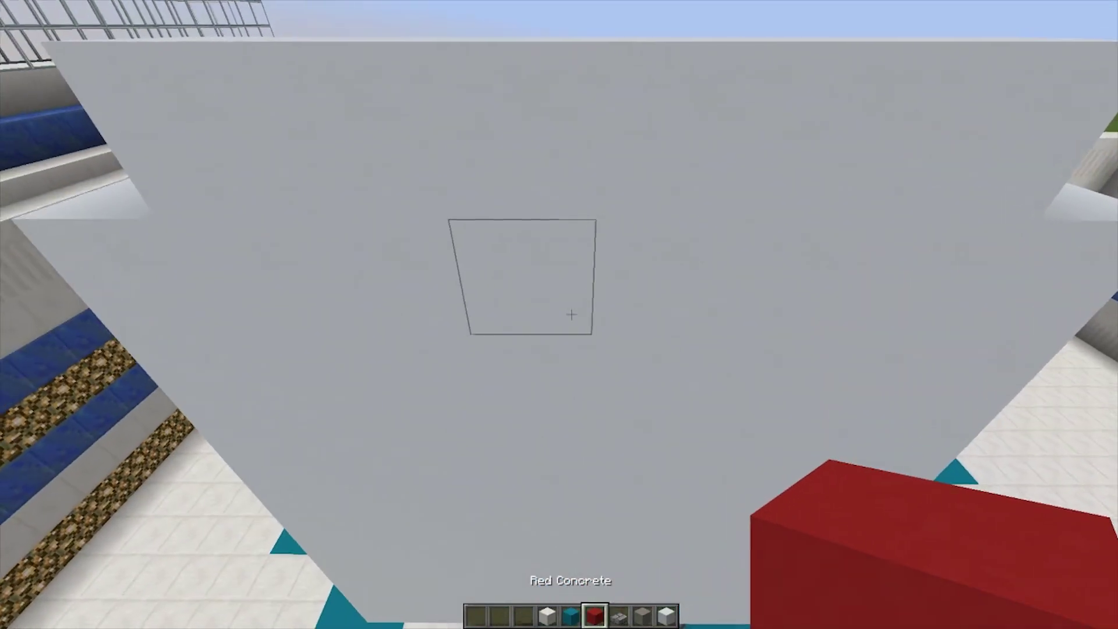
# - Trace the red S's top and upper curve, stepping down its diagonal
pyautogui.click(571, 314)
pyautogui.rightClick(571, 314)
pyautogui.click(572, 315)
pyautogui.rightClick(571, 315)
pyautogui.click(572, 314)
pyautogui.rightClick(571, 314)
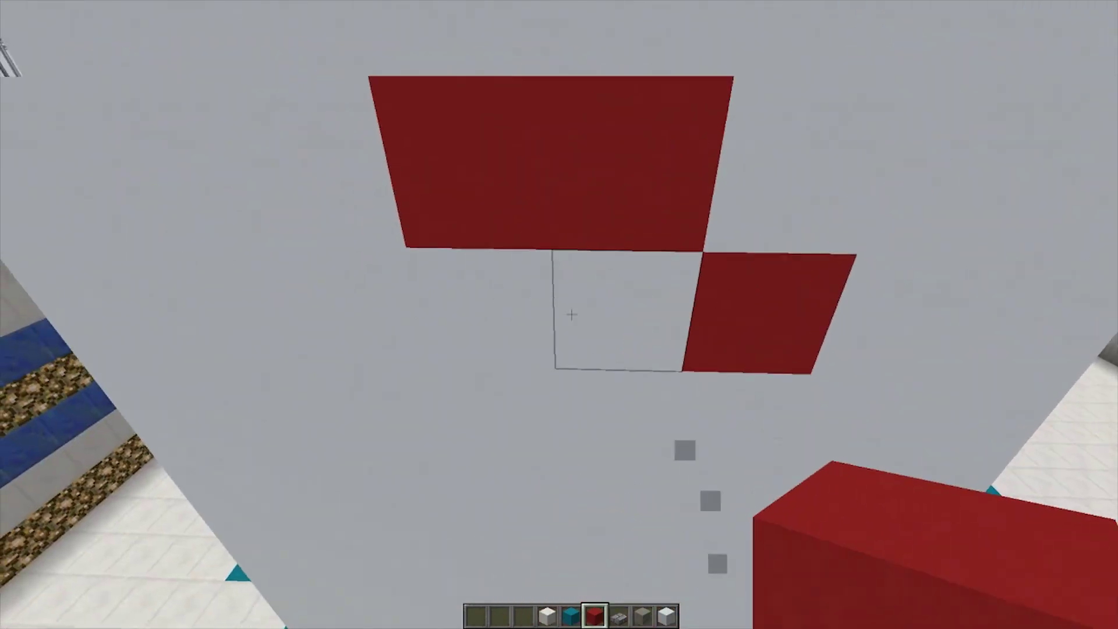
pyautogui.click(571, 315)
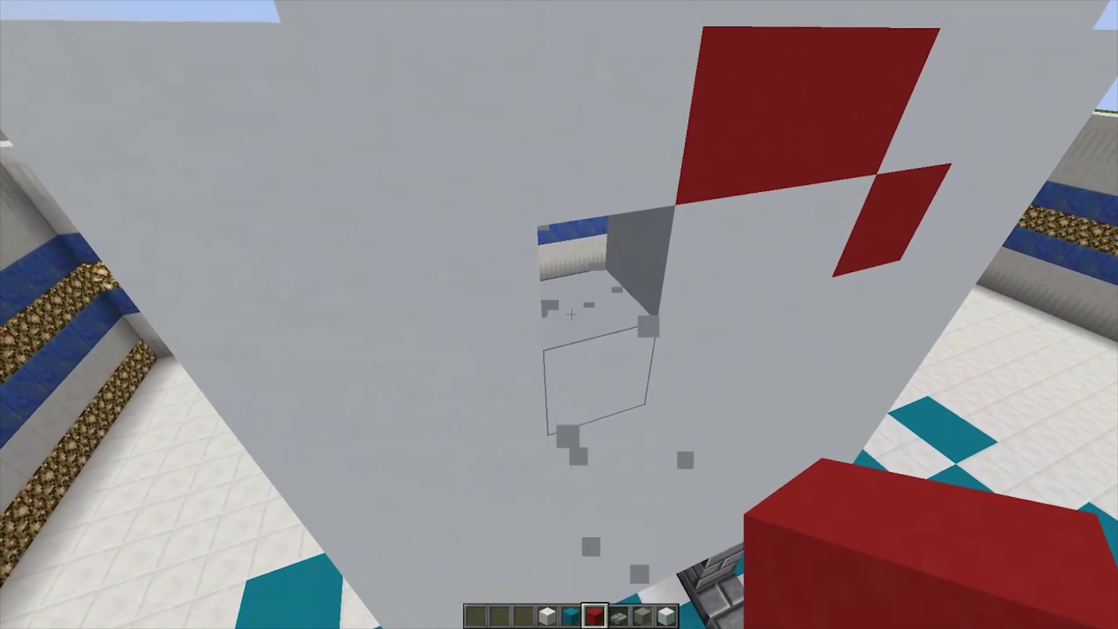
pyautogui.click(572, 314)
pyautogui.rightClick(571, 314)
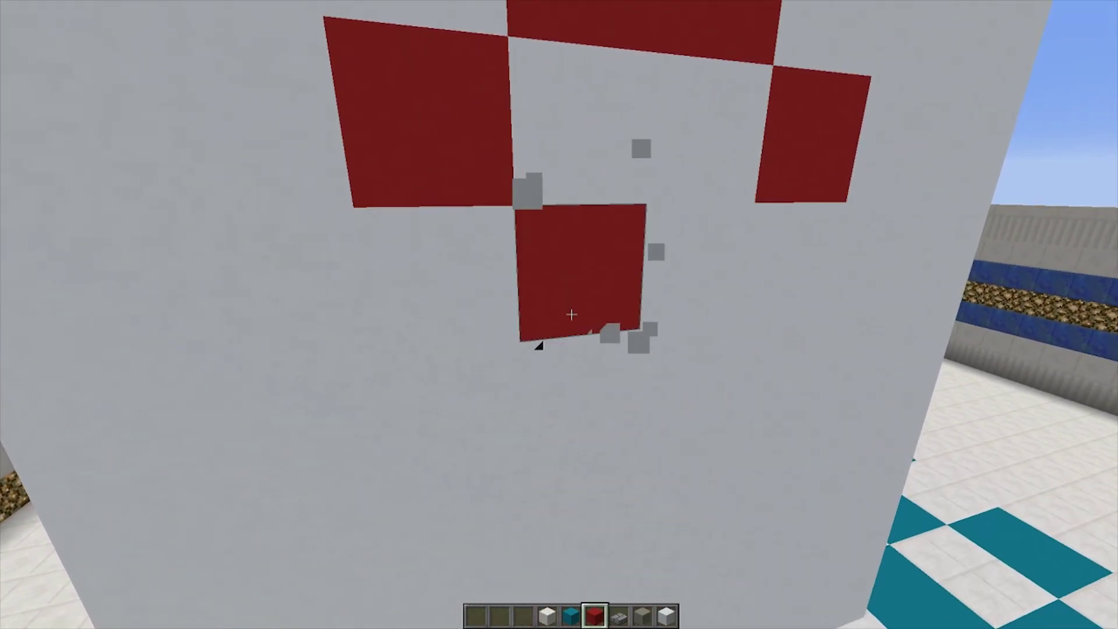
pyautogui.click(571, 315)
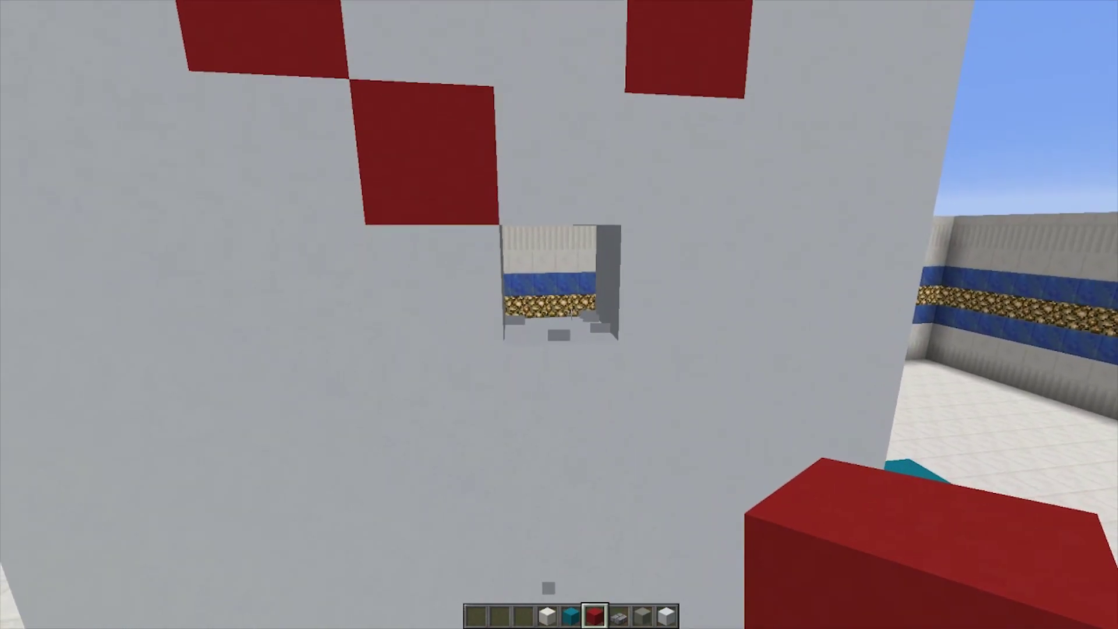
pyautogui.rightClick(571, 314)
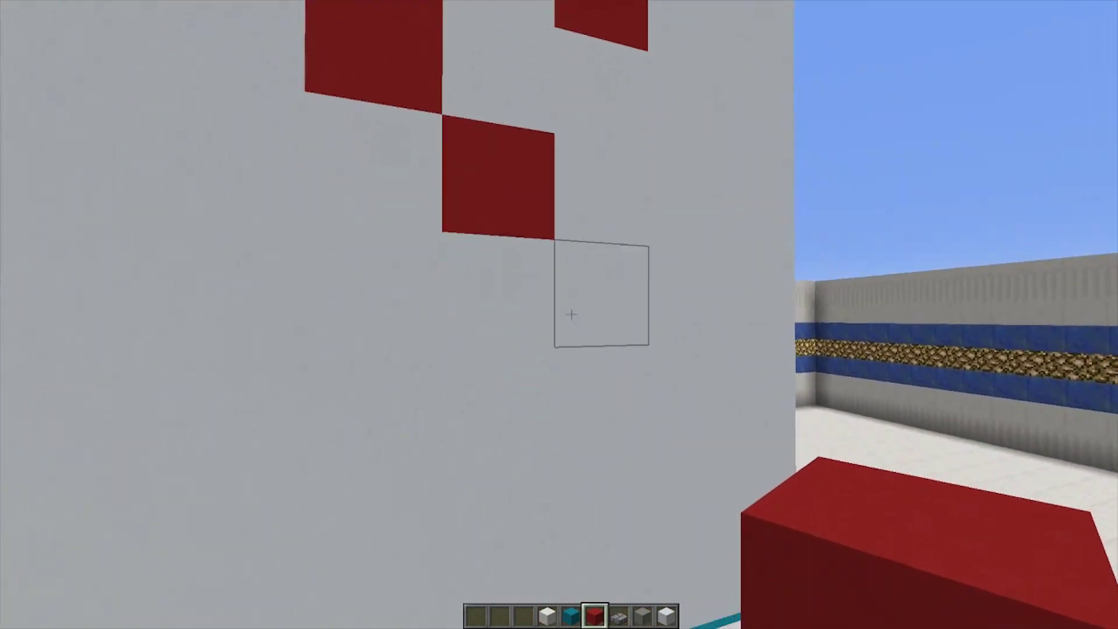
# - Complete the red S's lower diagonal, bottom and lower curve
pyautogui.rightClick(571, 315)
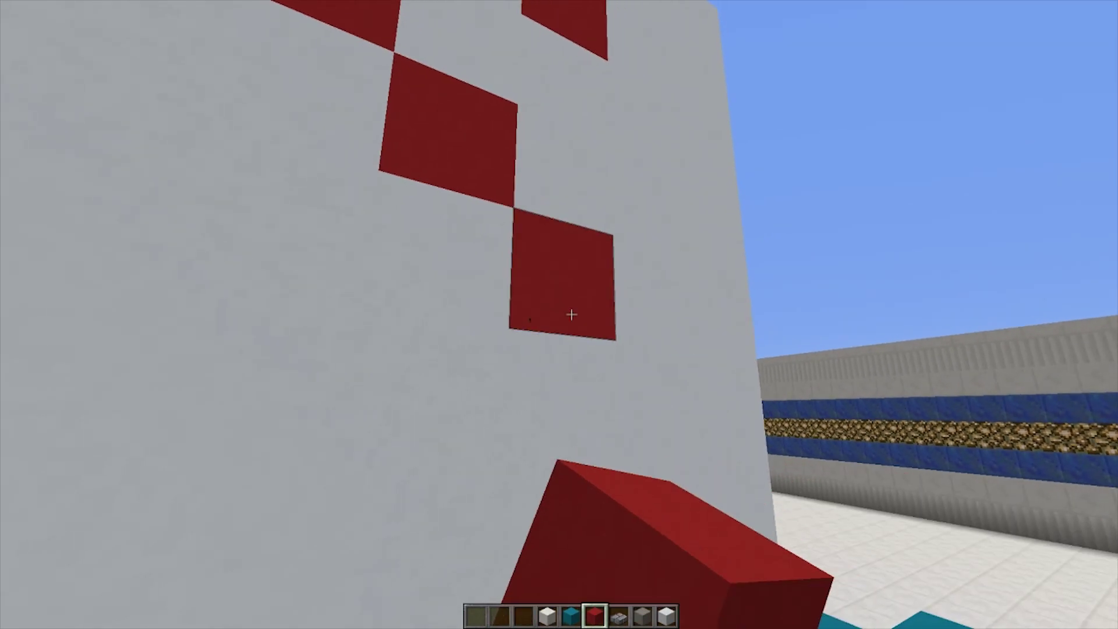
pyautogui.click(571, 315)
pyautogui.rightClick(571, 315)
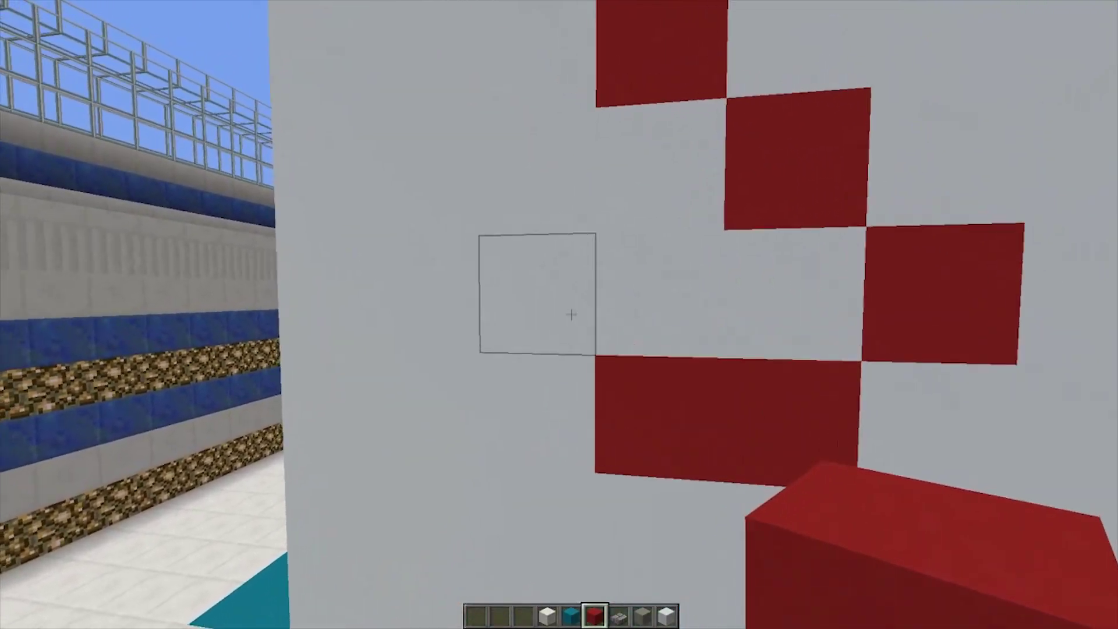
pyautogui.click(572, 314)
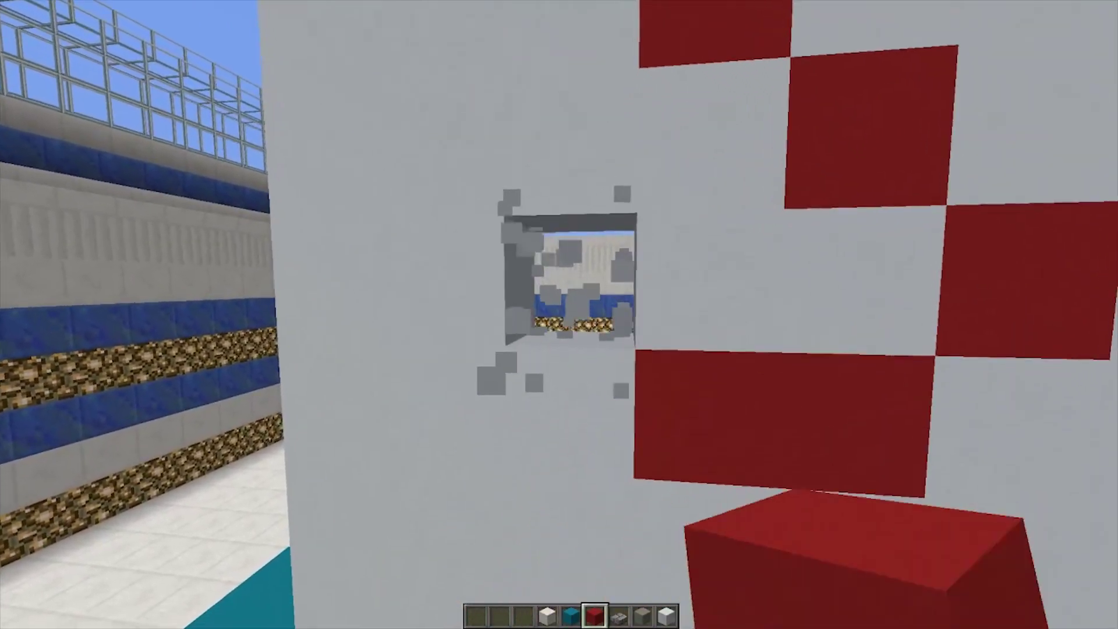
pyautogui.rightClick(571, 315)
pyautogui.press('s')
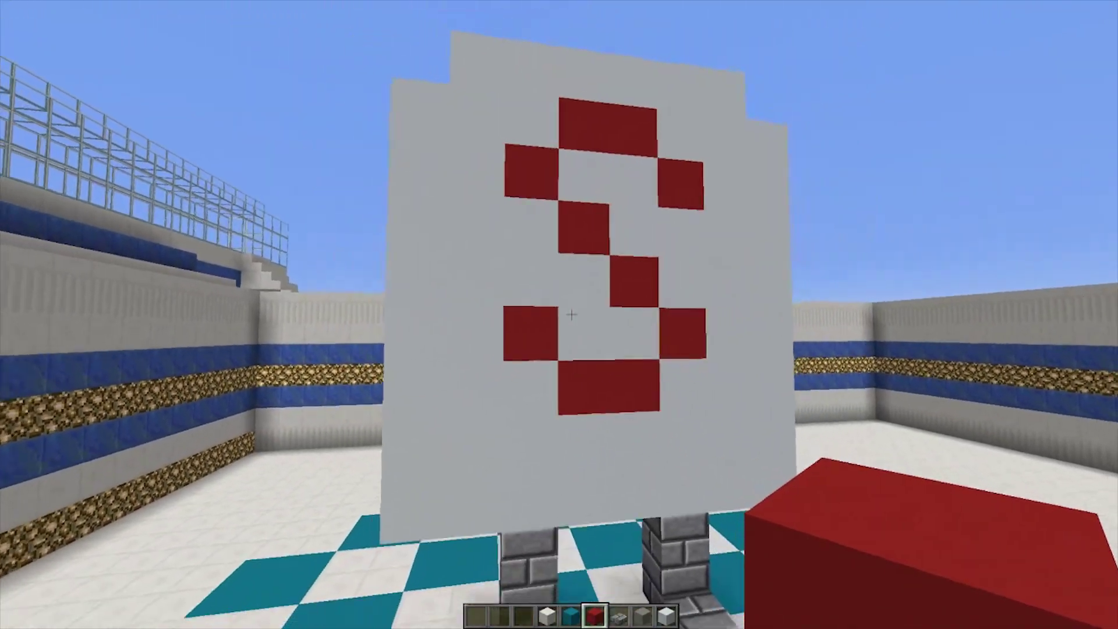
# - Add and remove white concrete blocks along the shaker body's right side
pyautogui.press('d')
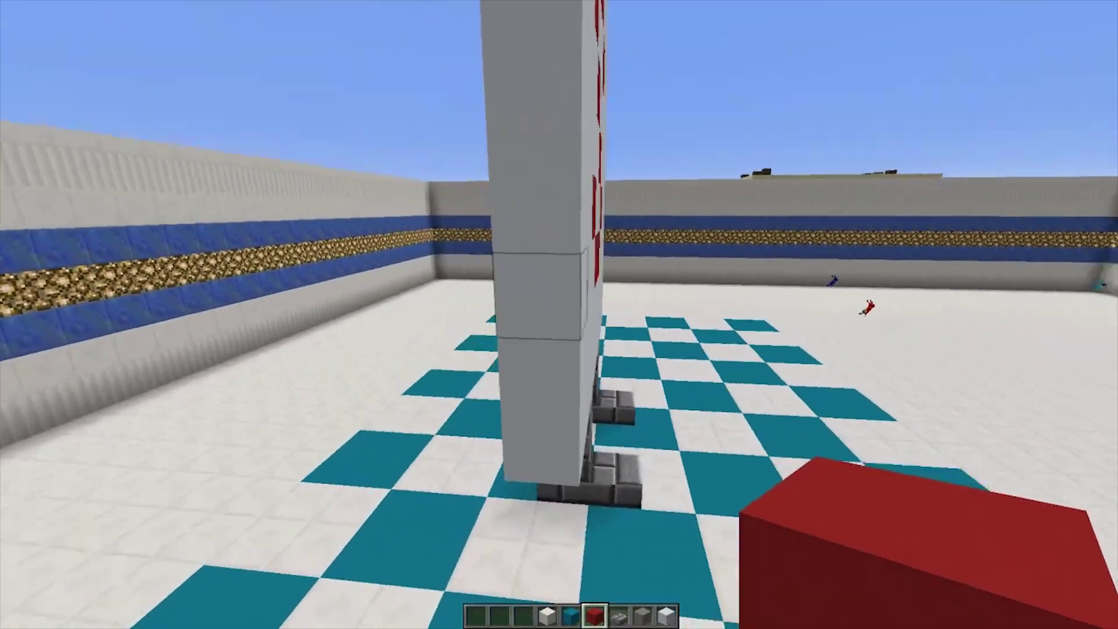
pyautogui.press('w')
pyautogui.press('3')
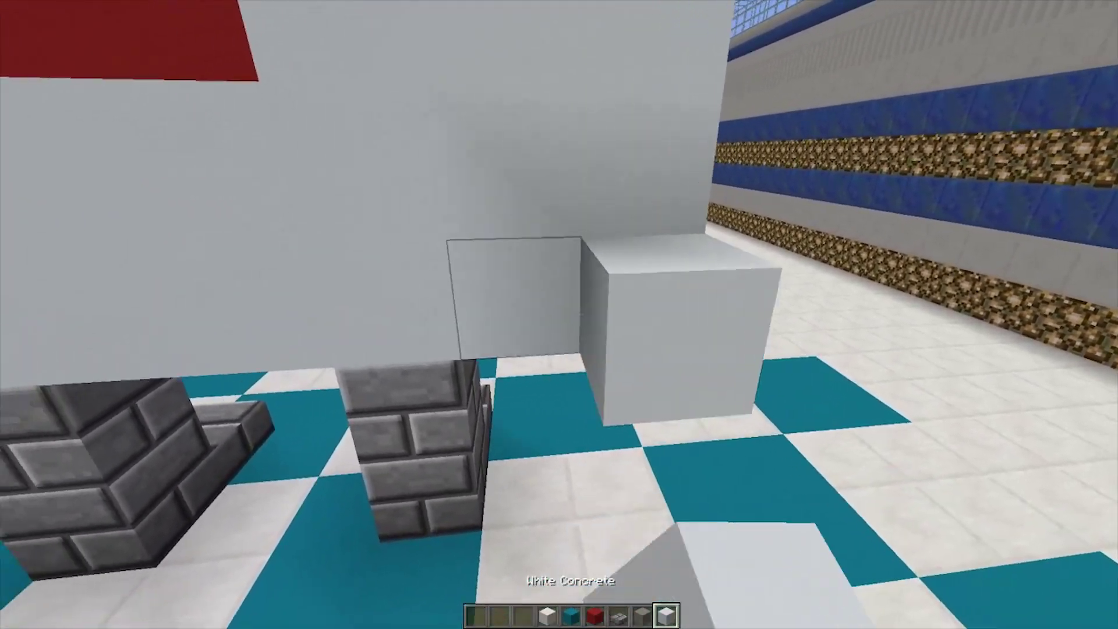
pyautogui.rightClick(559, 315)
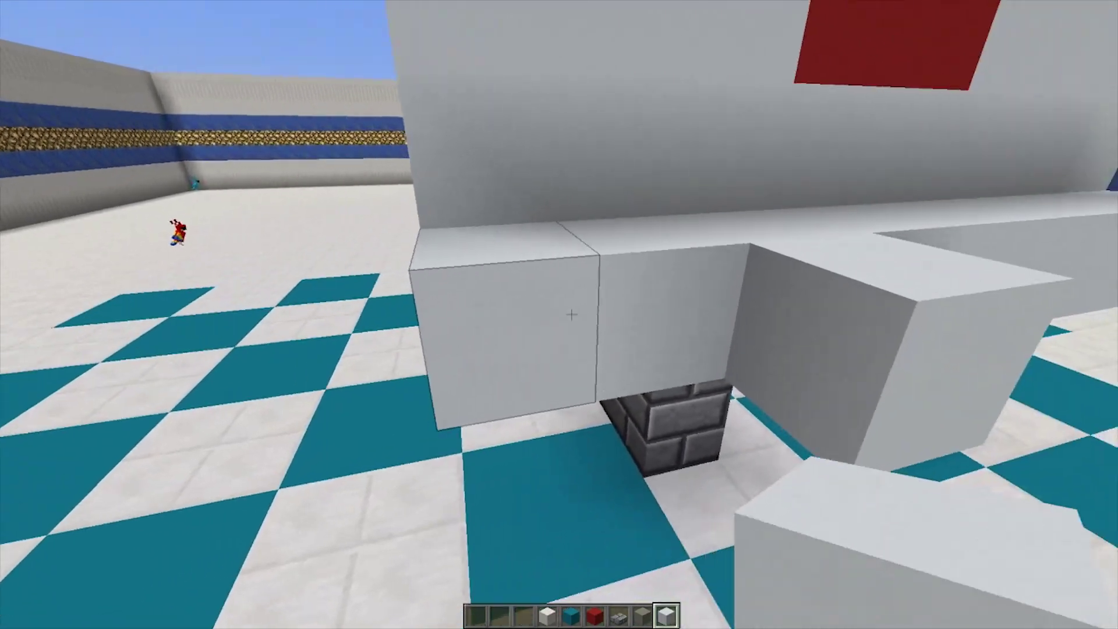
pyautogui.click(572, 314)
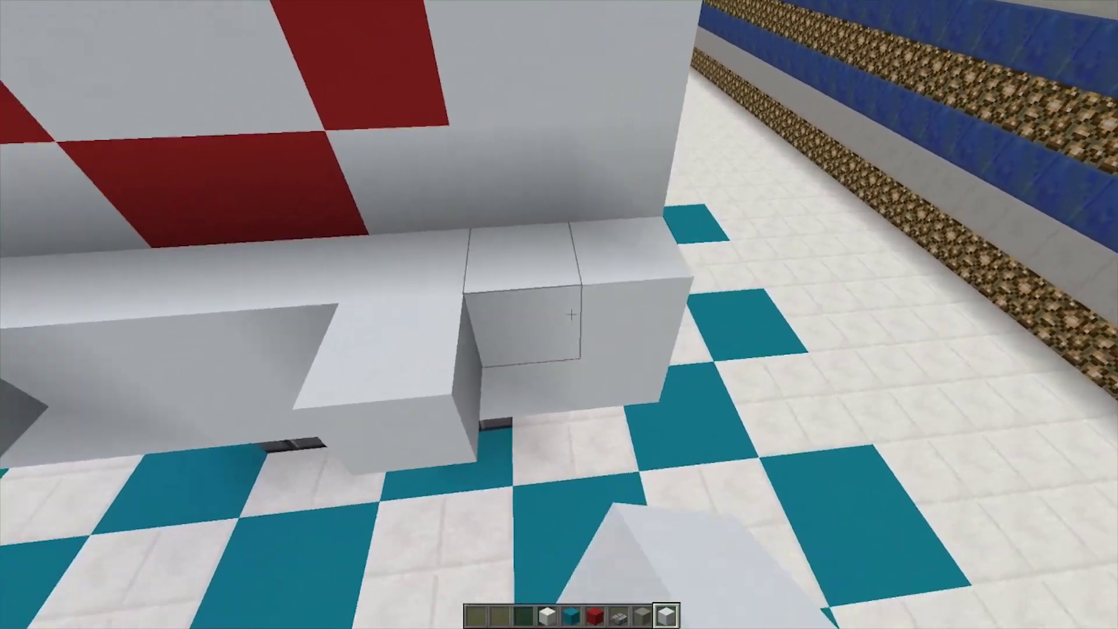
pyautogui.click(571, 315)
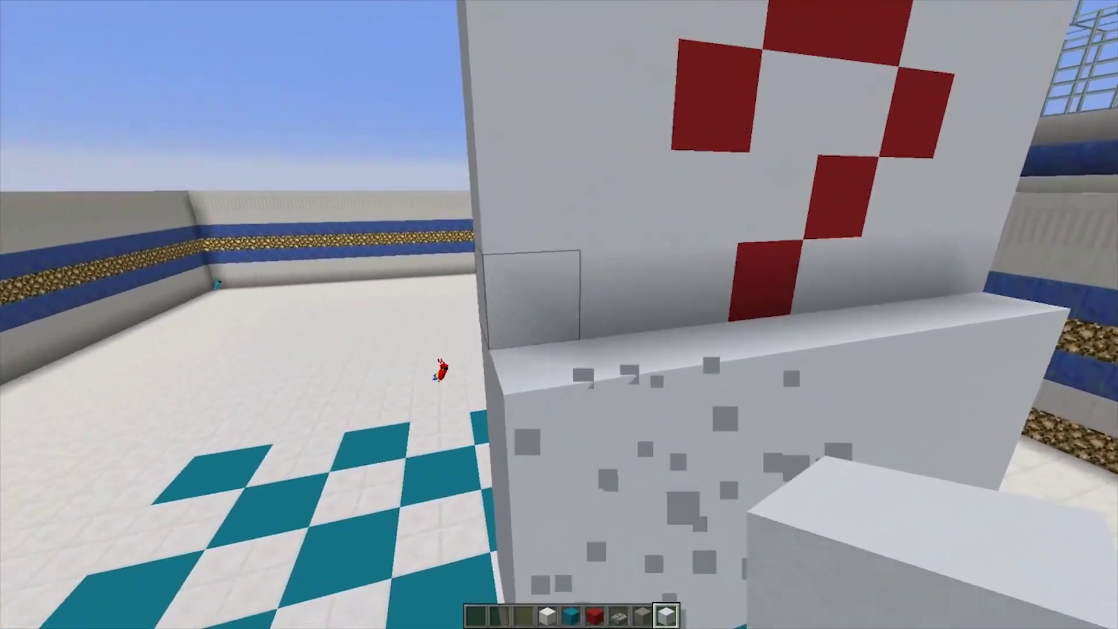
pyautogui.rightClick(559, 315)
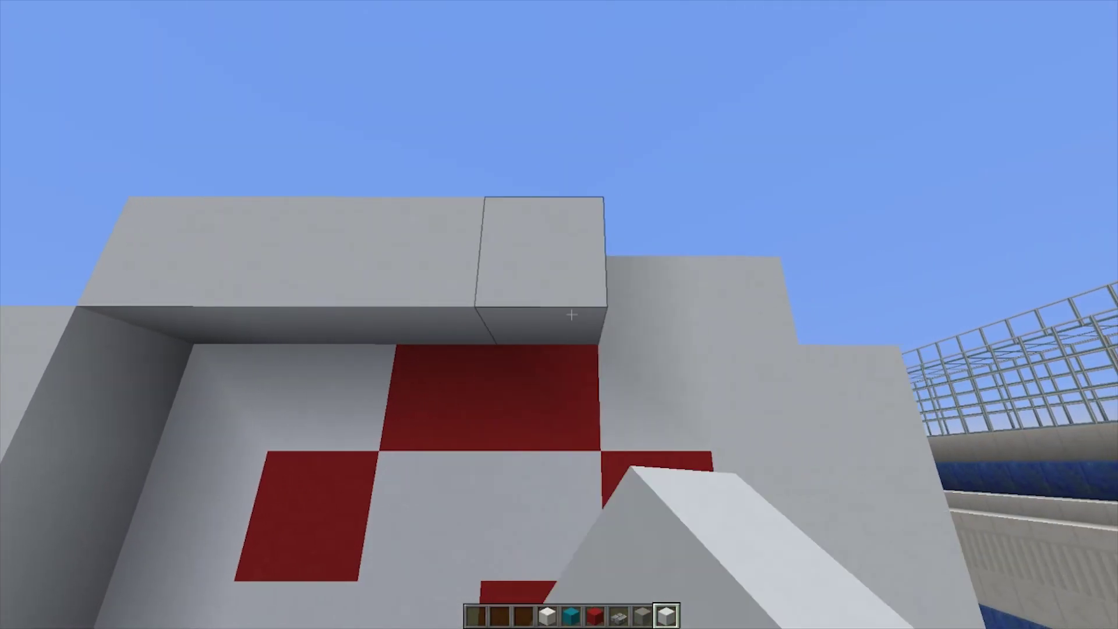
# - Fill the gaps and notch in the body's top with white concrete, removing misplaced blocks
pyautogui.press('s')
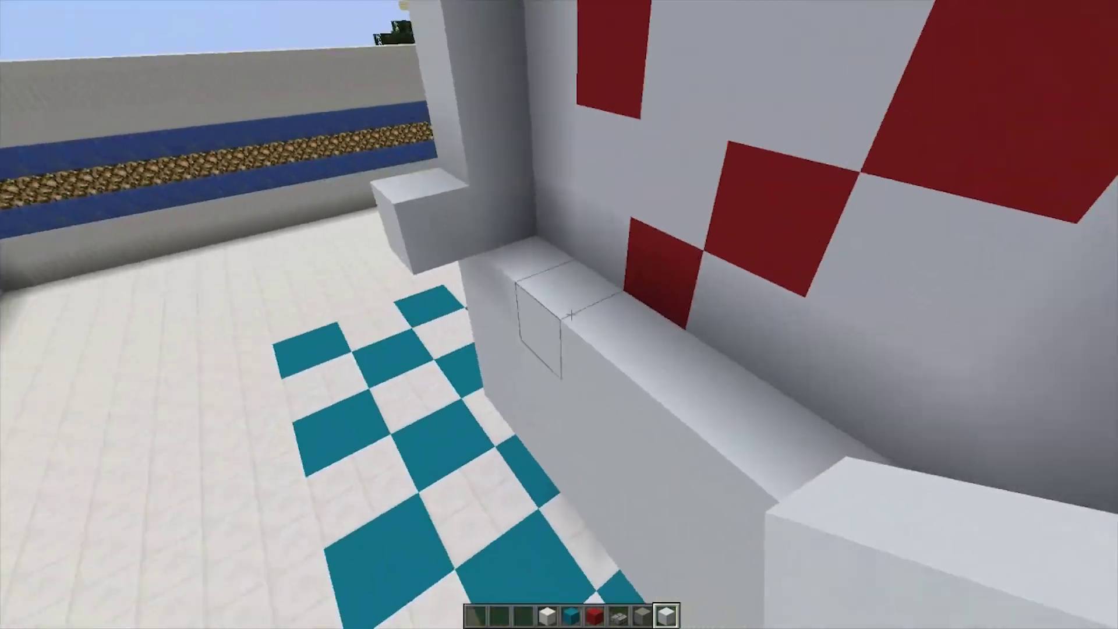
pyautogui.click(571, 315)
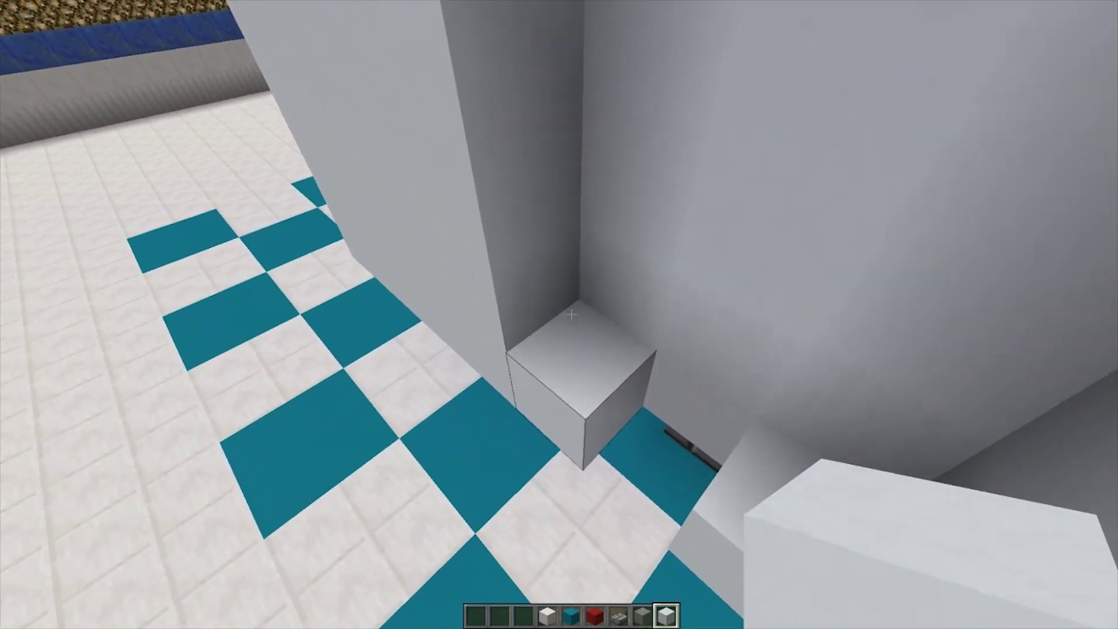
pyautogui.rightClick(571, 314)
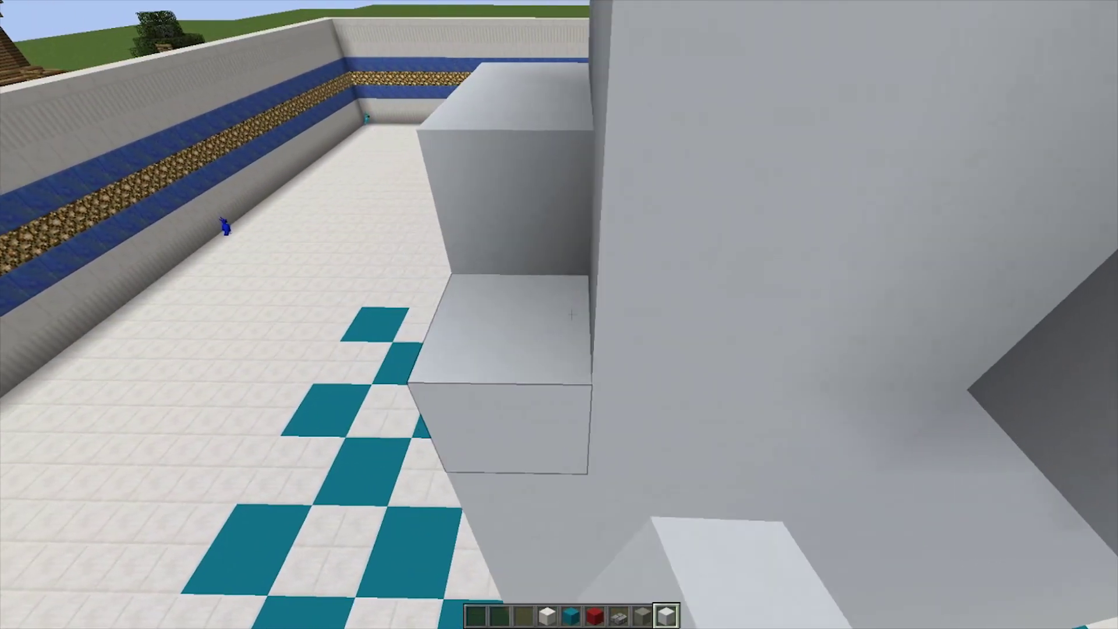
pyautogui.click(571, 314)
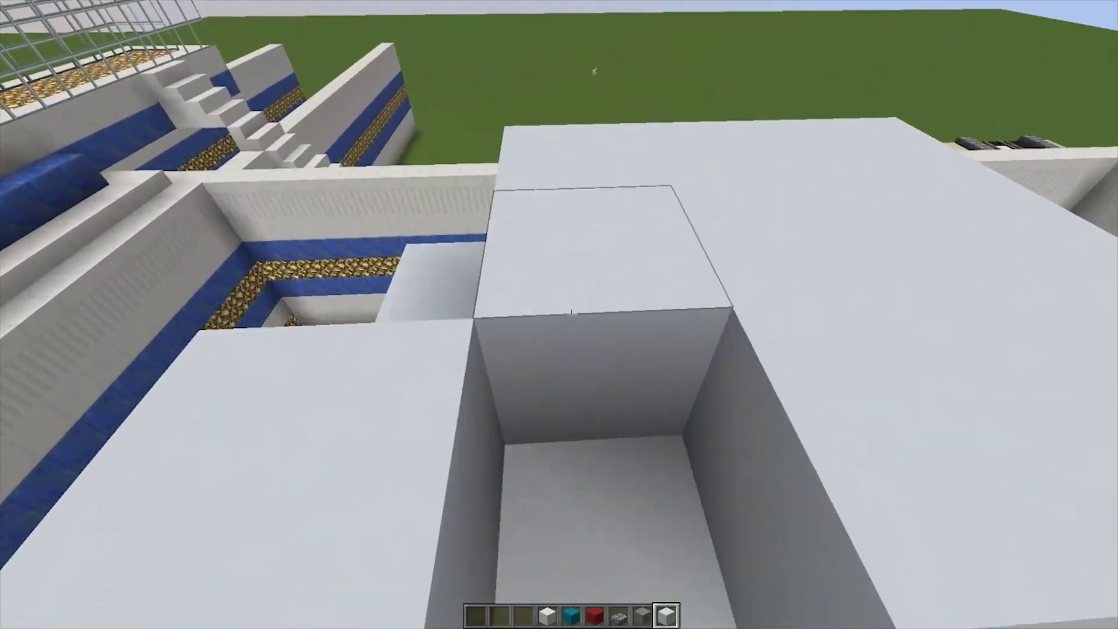
pyautogui.rightClick(572, 314)
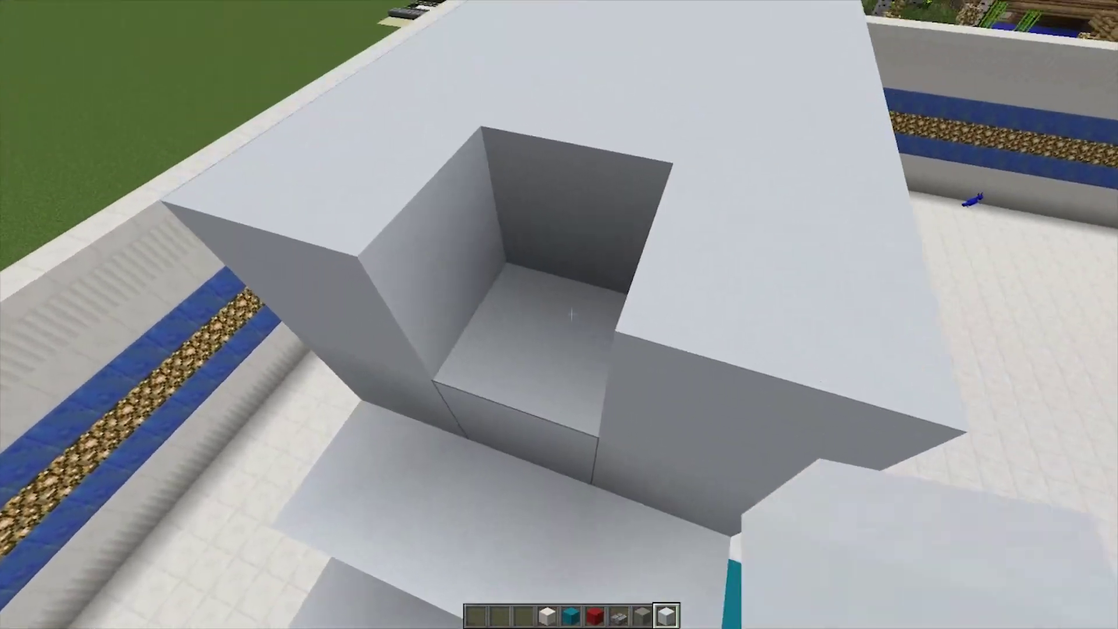
pyautogui.rightClick(572, 313)
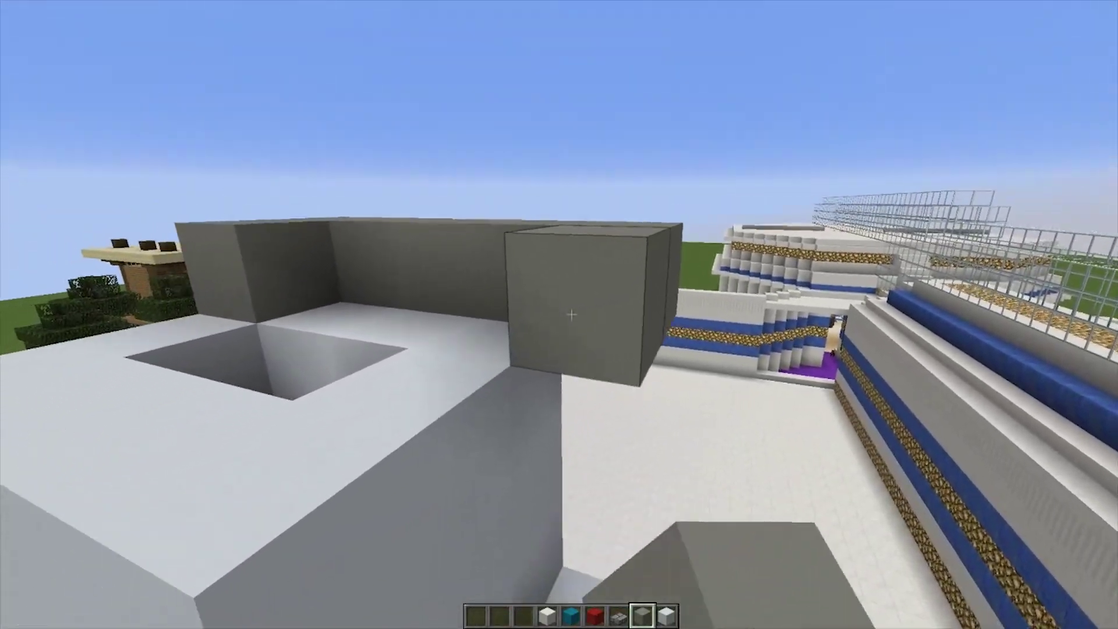
# - Place two light gray concrete blocks on the shaker's top, one above the pillar
pyautogui.rightClick(571, 315)
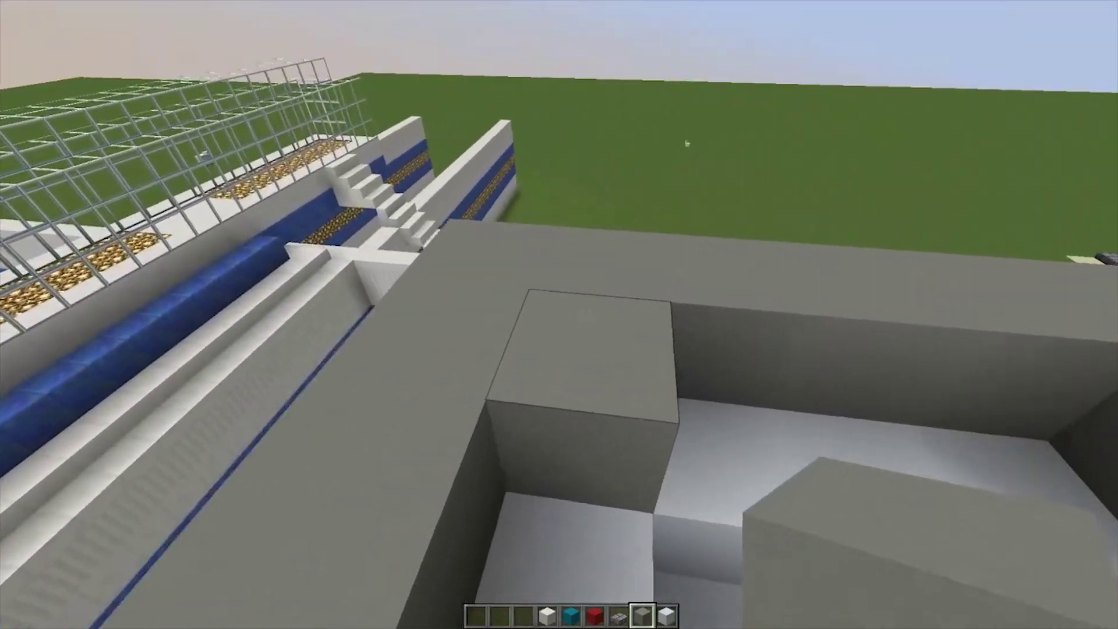
pyautogui.rightClick(571, 315)
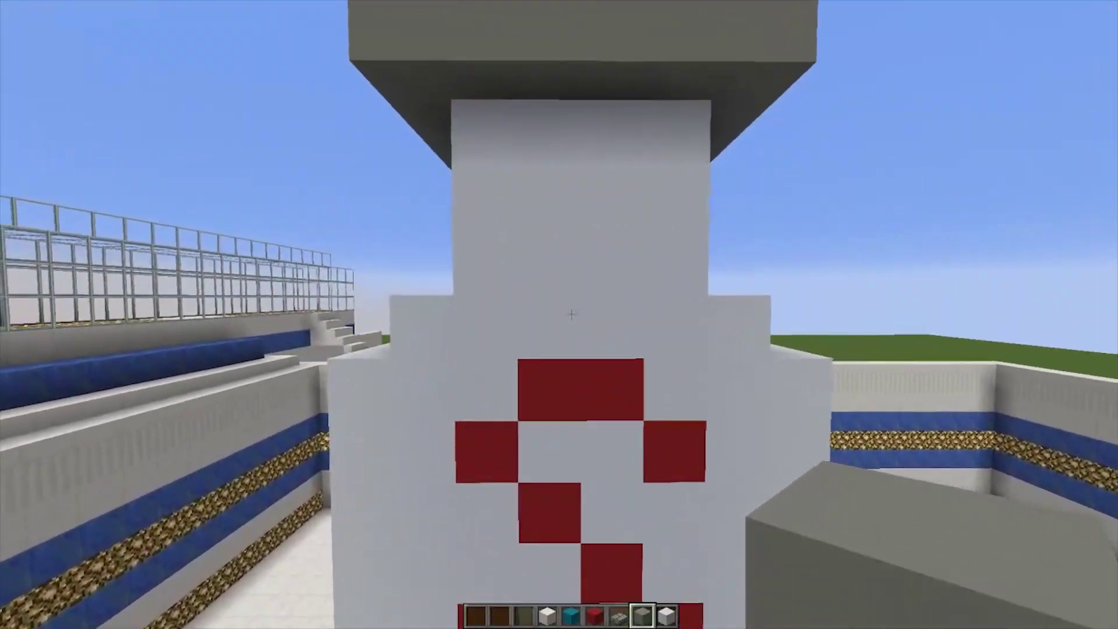
# - Take Block of Coal from the creative inventory and set two coal eyes on the face
pyautogui.press('w')
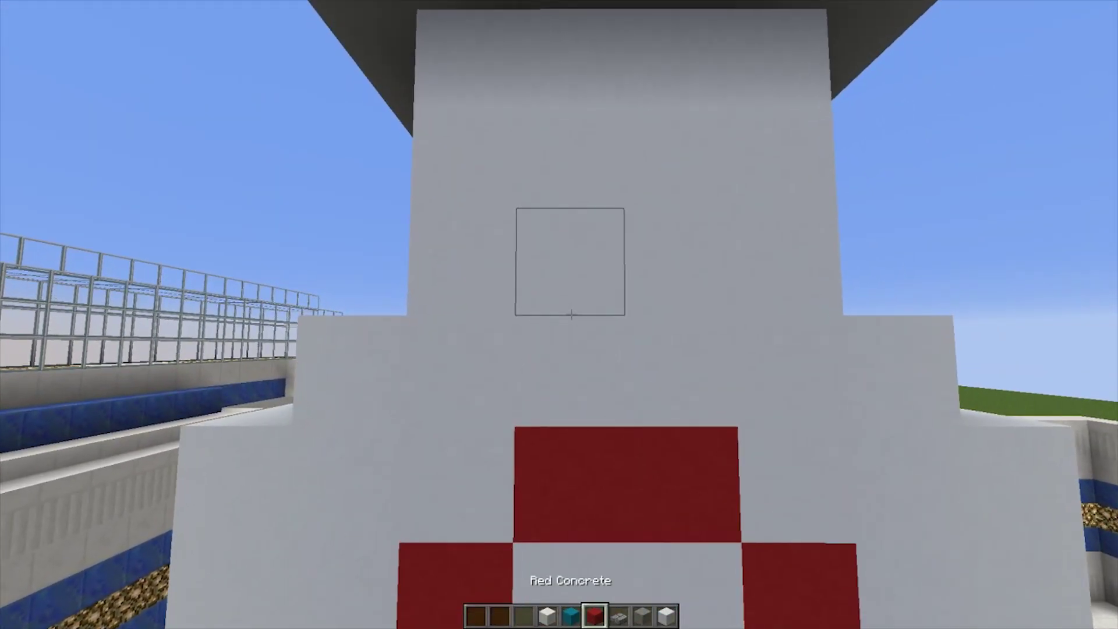
pyautogui.press('e')
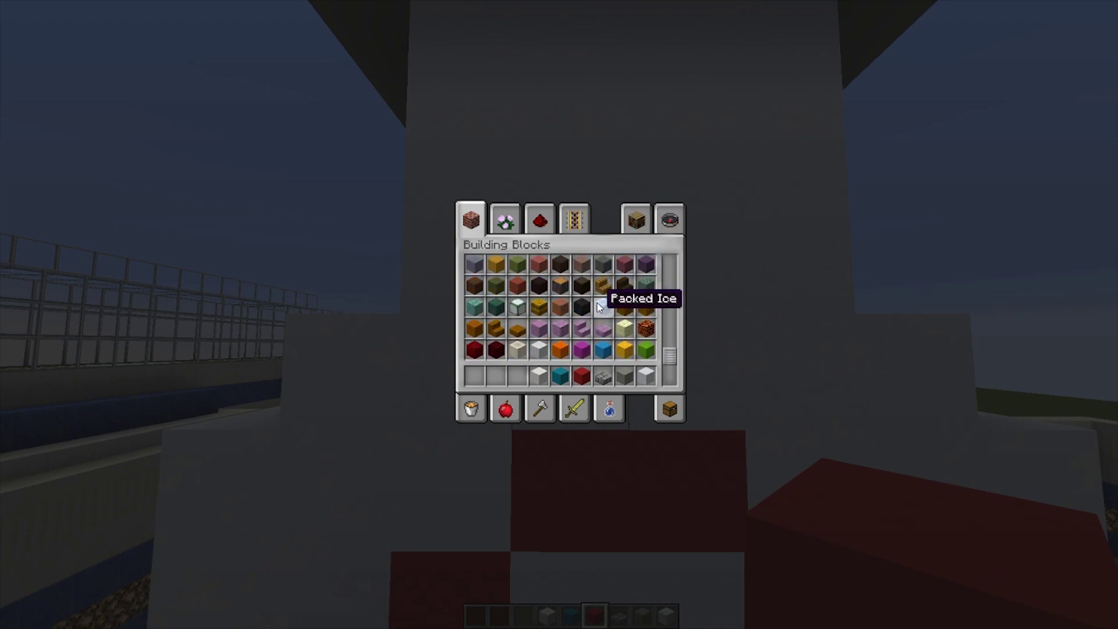
pyautogui.press('e')
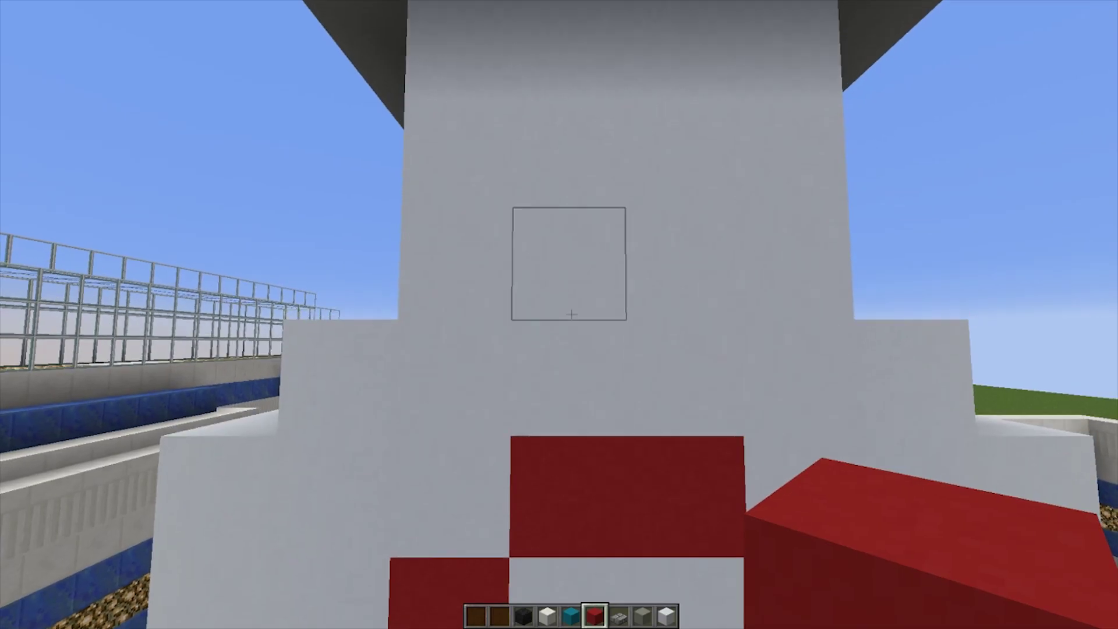
pyautogui.press('5')
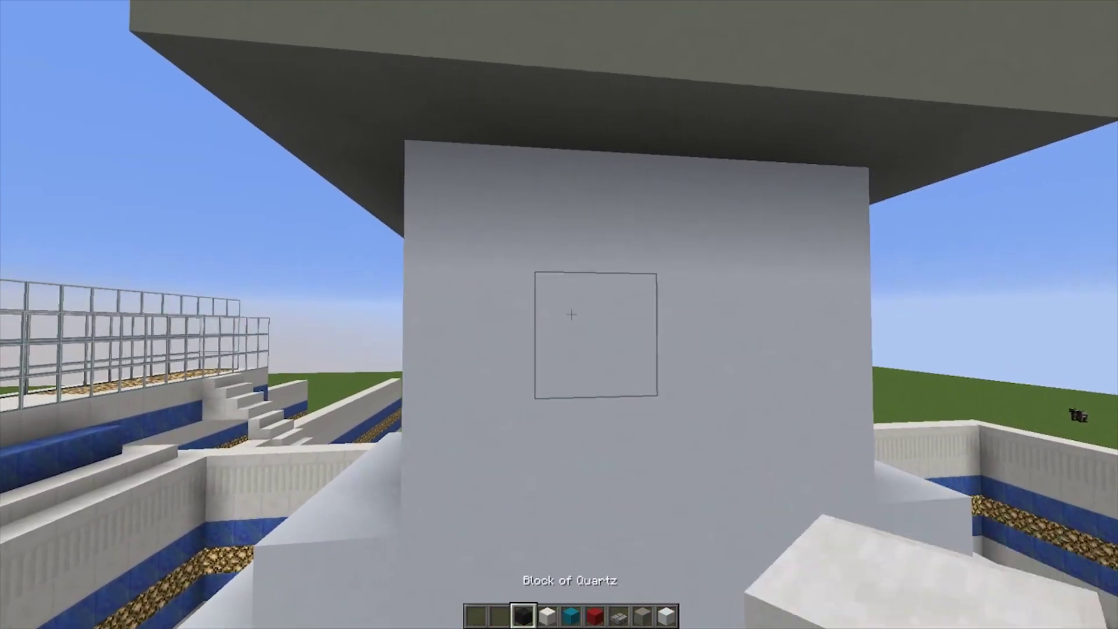
pyautogui.click(571, 315)
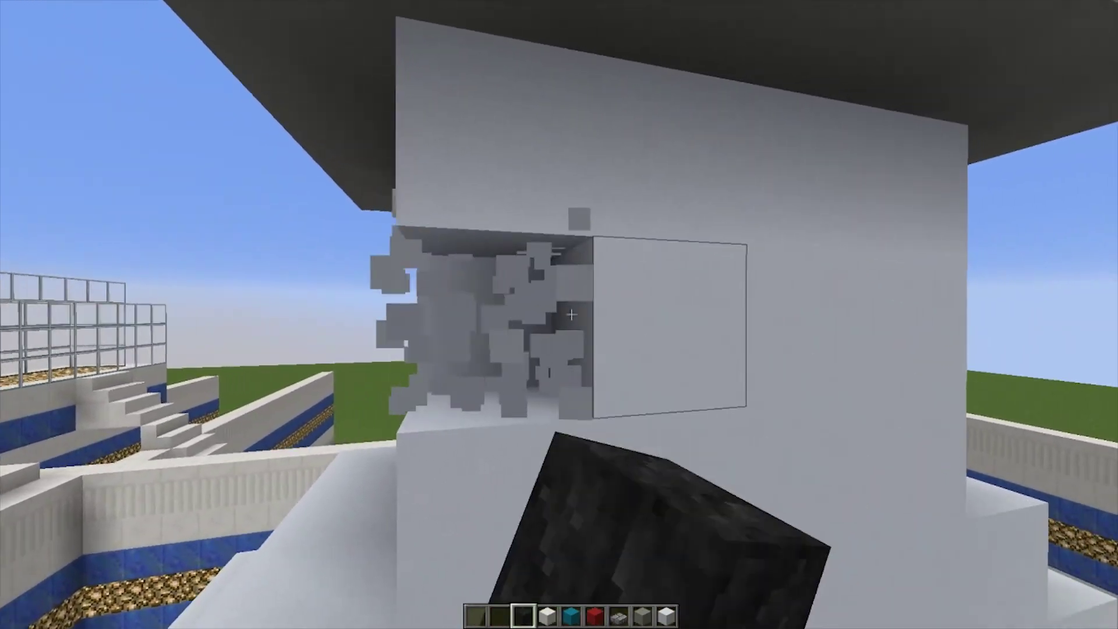
pyautogui.rightClick(571, 315)
pyautogui.rightClick(571, 315)
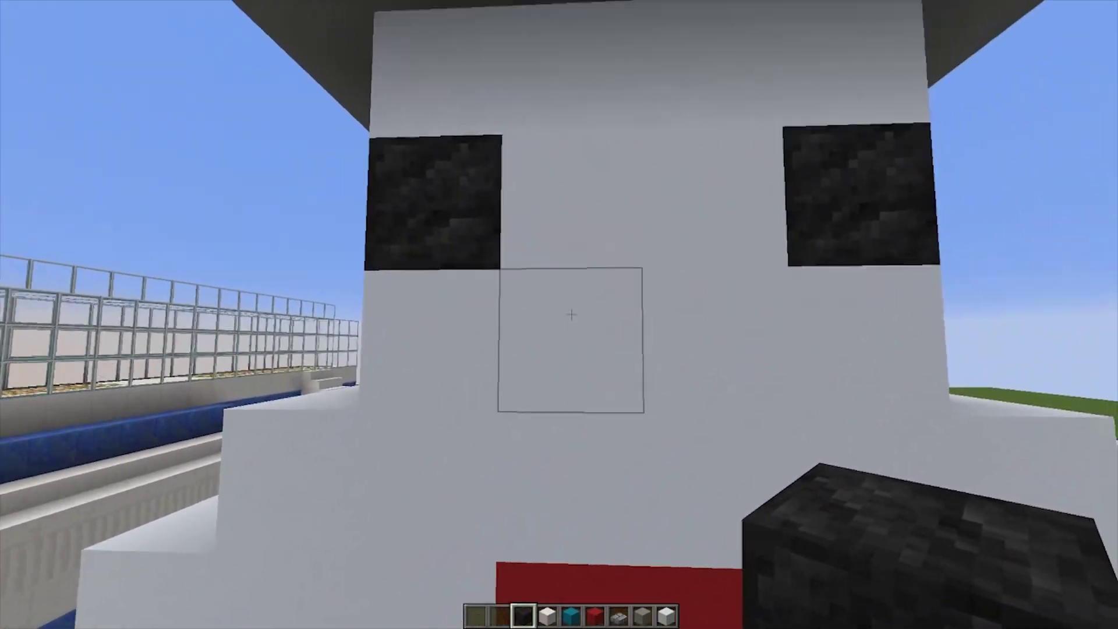
# - Replace a misplaced coal block with white and add a coal mouth below the eyes
pyautogui.press('a')
pyautogui.click(572, 315)
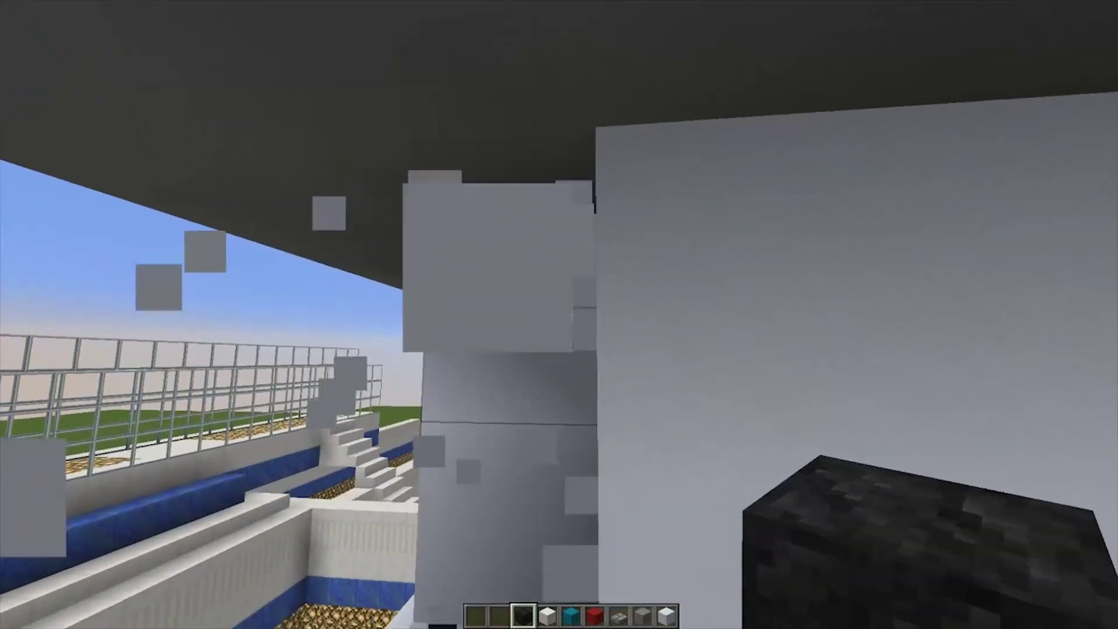
pyautogui.click(572, 314)
pyautogui.rightClick(571, 315)
pyautogui.click(571, 315)
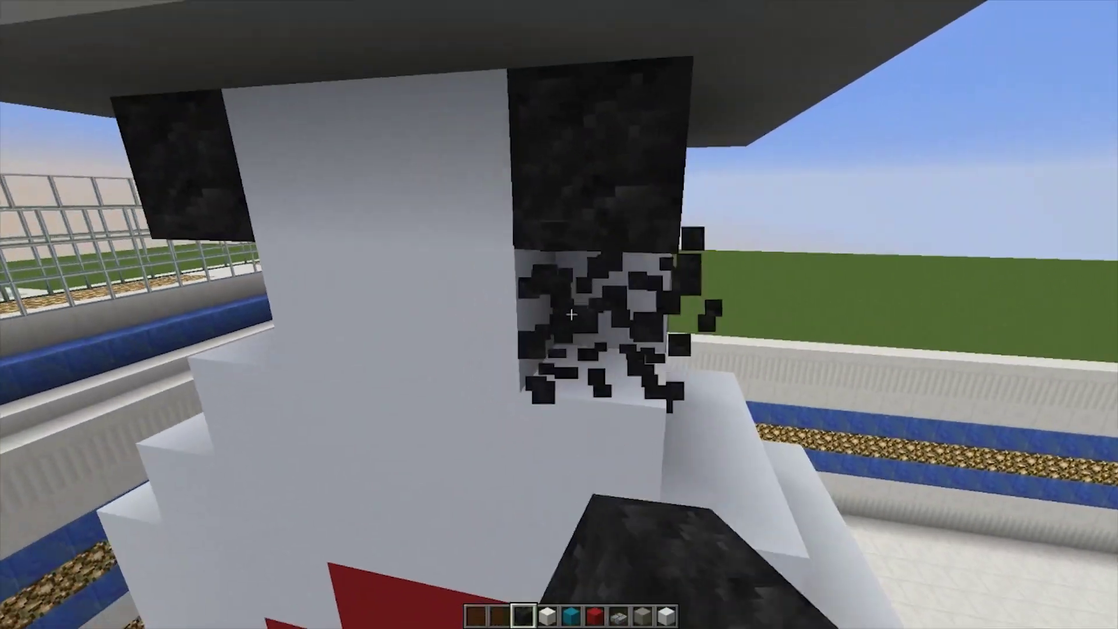
pyautogui.scroll(-1, 571, 314)
pyautogui.rightClick(572, 314)
pyautogui.scroll(-2, 571, 314)
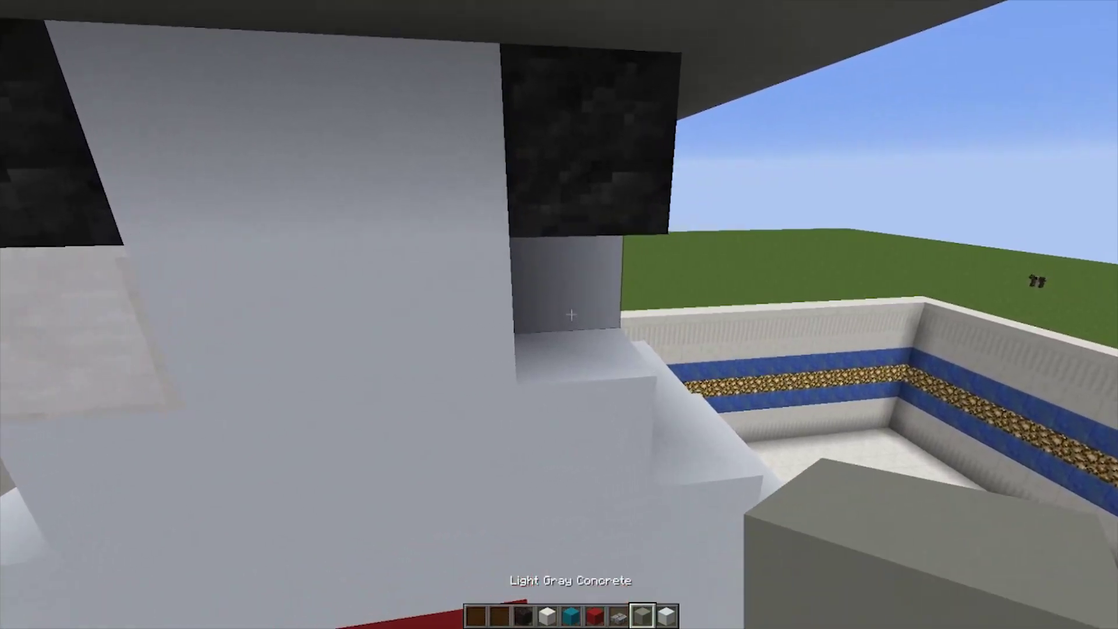
pyautogui.scroll(-1, 571, 314)
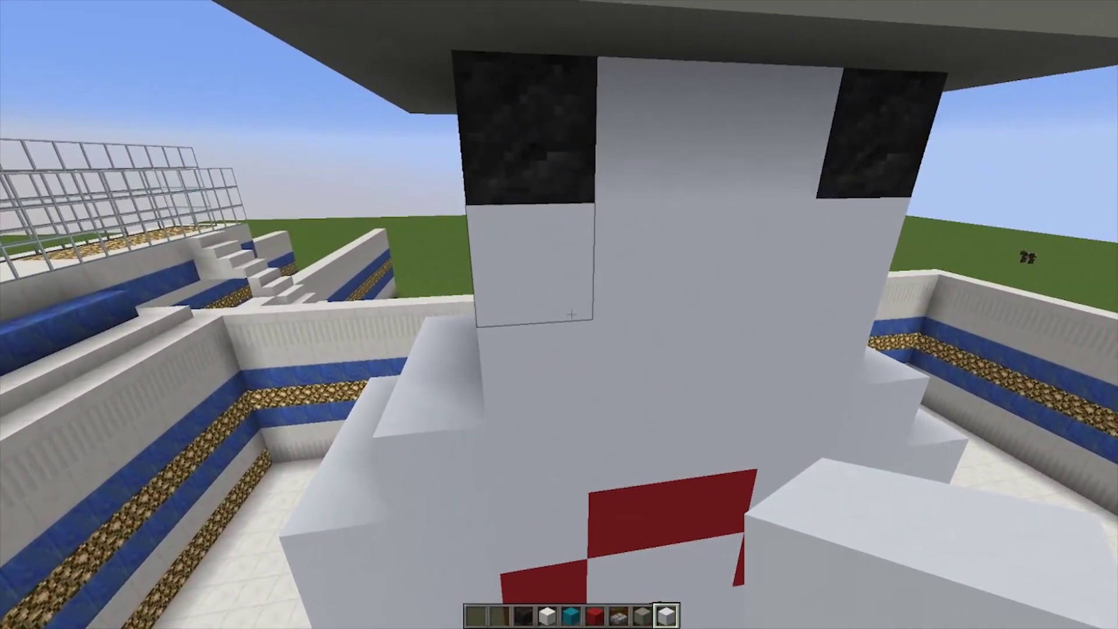
pyautogui.scroll(3, 572, 314)
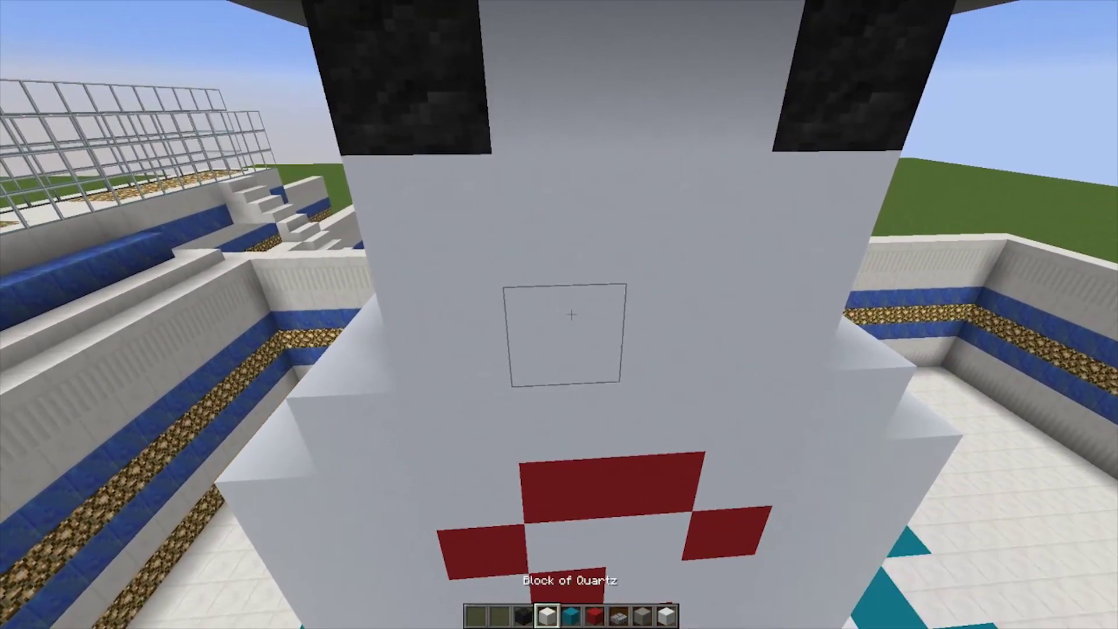
pyautogui.scroll(1, 571, 314)
pyautogui.click(571, 314)
pyautogui.rightClick(571, 315)
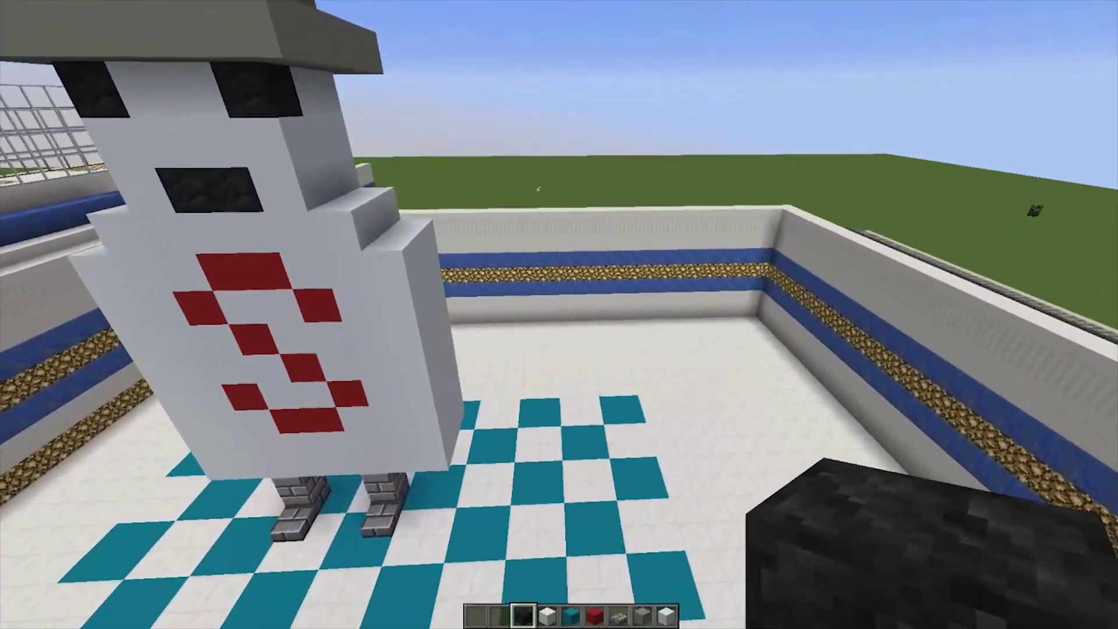
pyautogui.scroll(-4, 571, 315)
# - Place and remove a trial white concrete column beside the stone-brick legs
pyautogui.press('e')
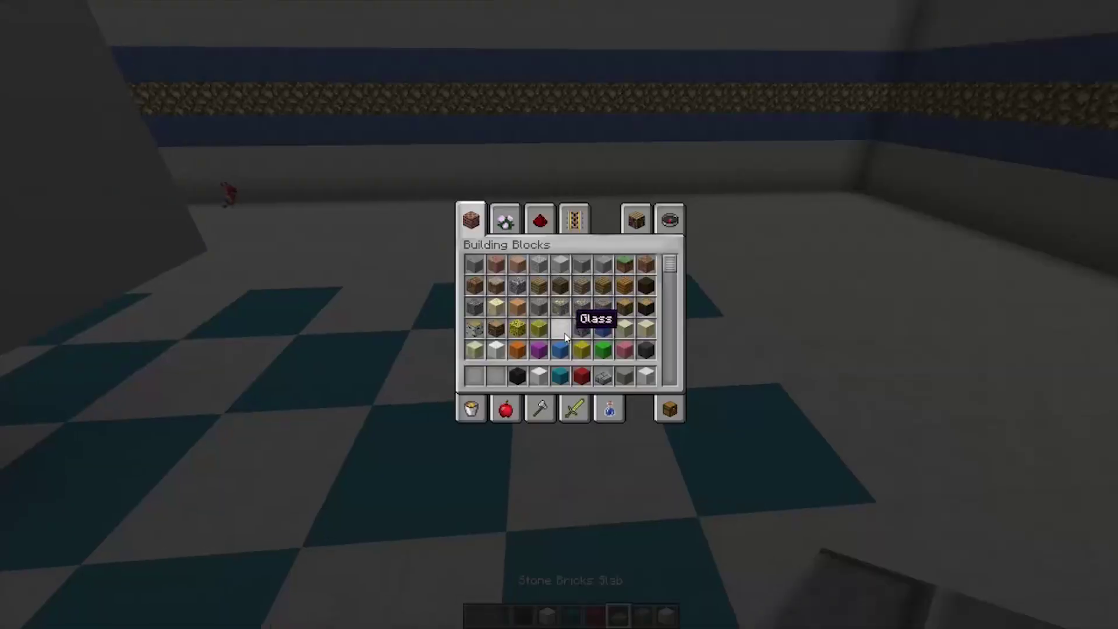
pyautogui.press('e')
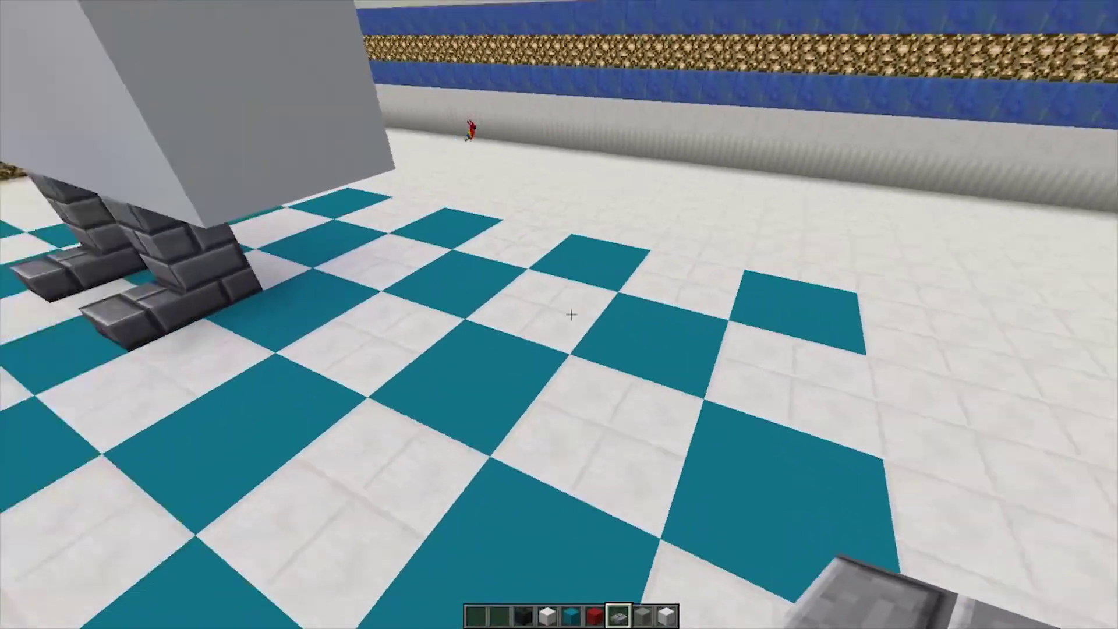
pyautogui.press('w')
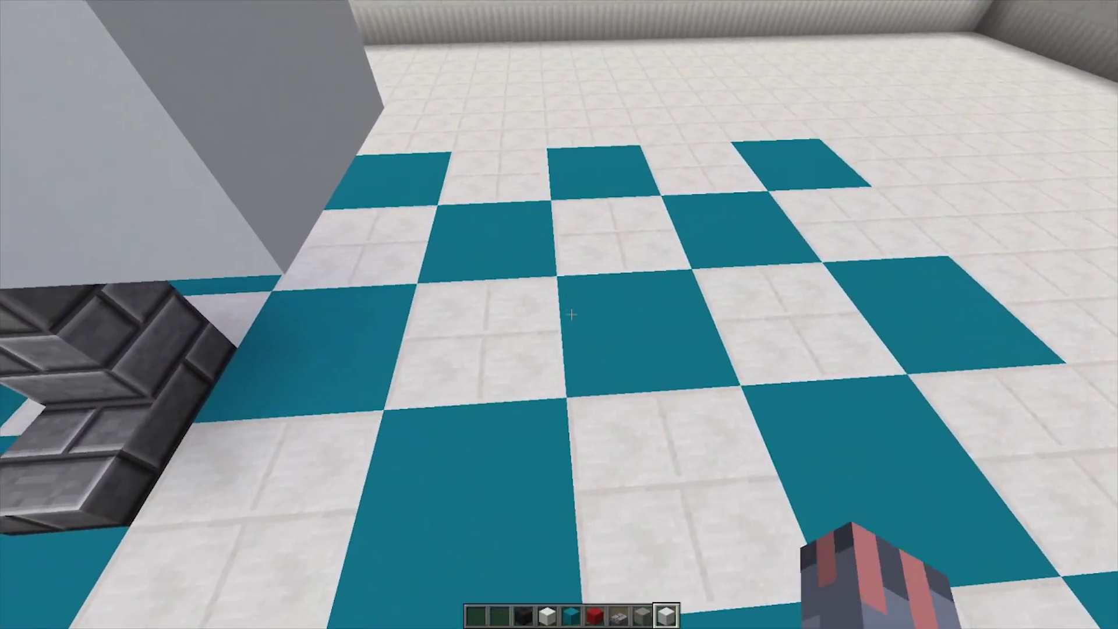
pyautogui.middleClick(571, 313)
pyautogui.middleClick(571, 313)
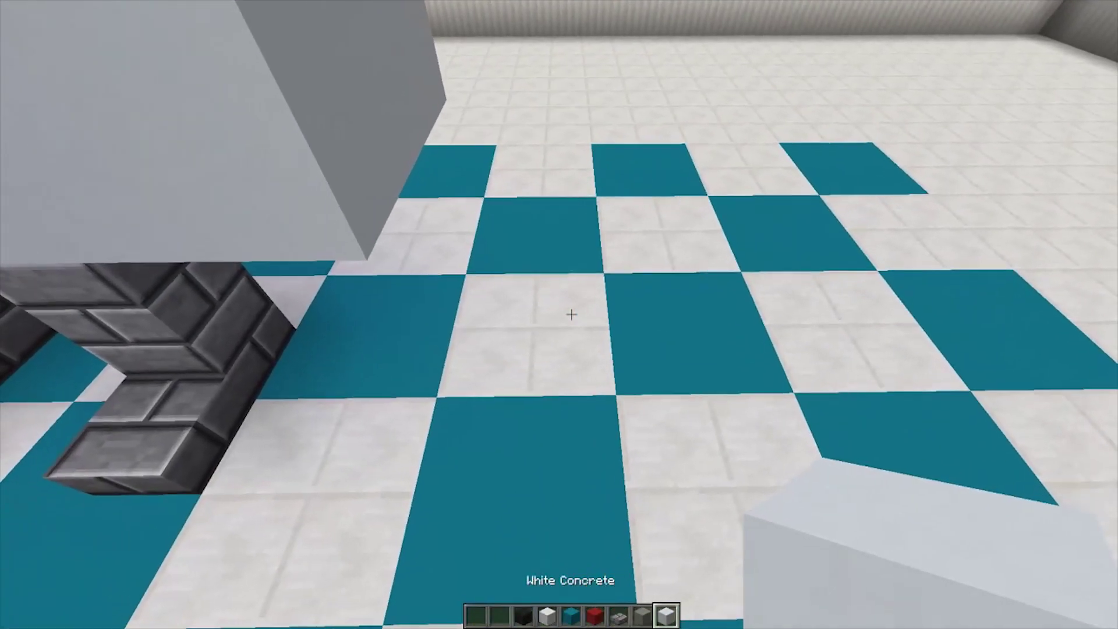
pyautogui.rightClick(571, 313)
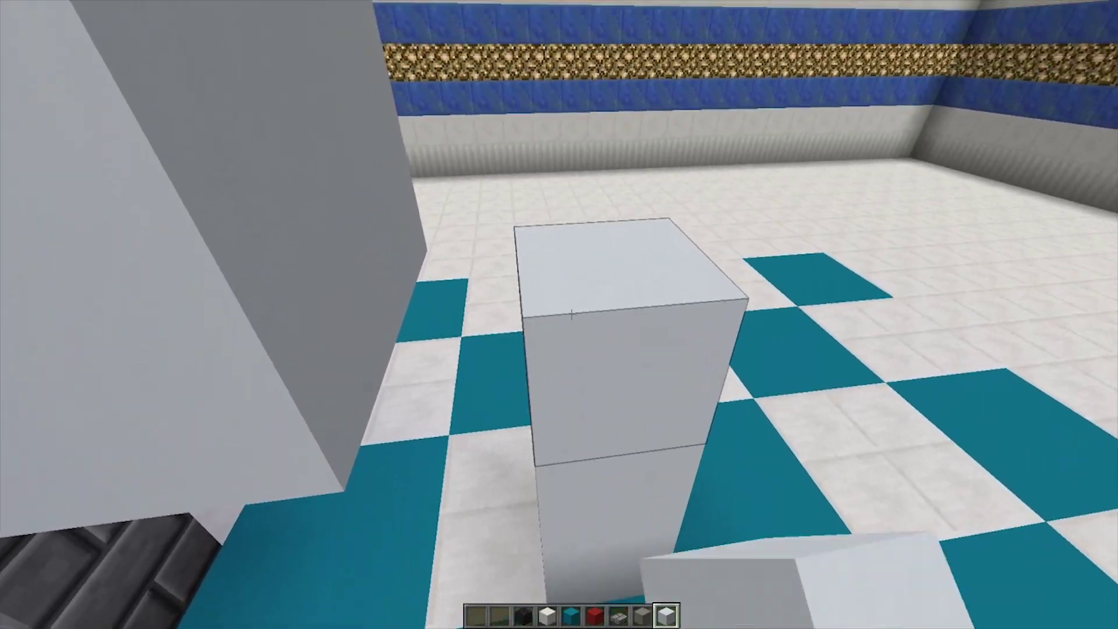
pyautogui.rightClick(571, 314)
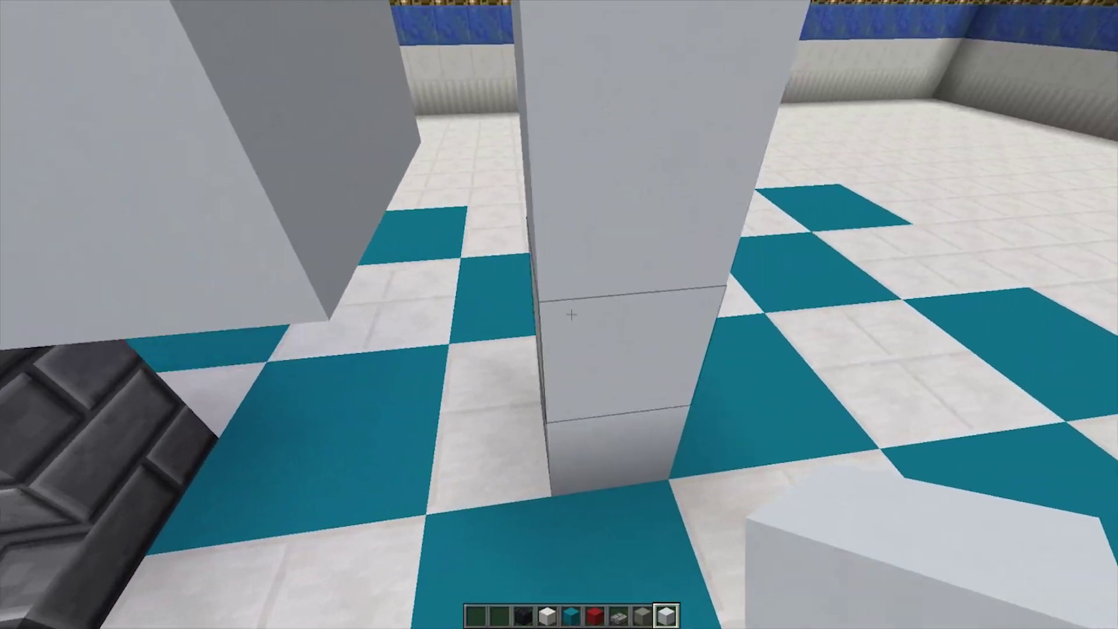
pyautogui.click(571, 313)
pyautogui.click(571, 314)
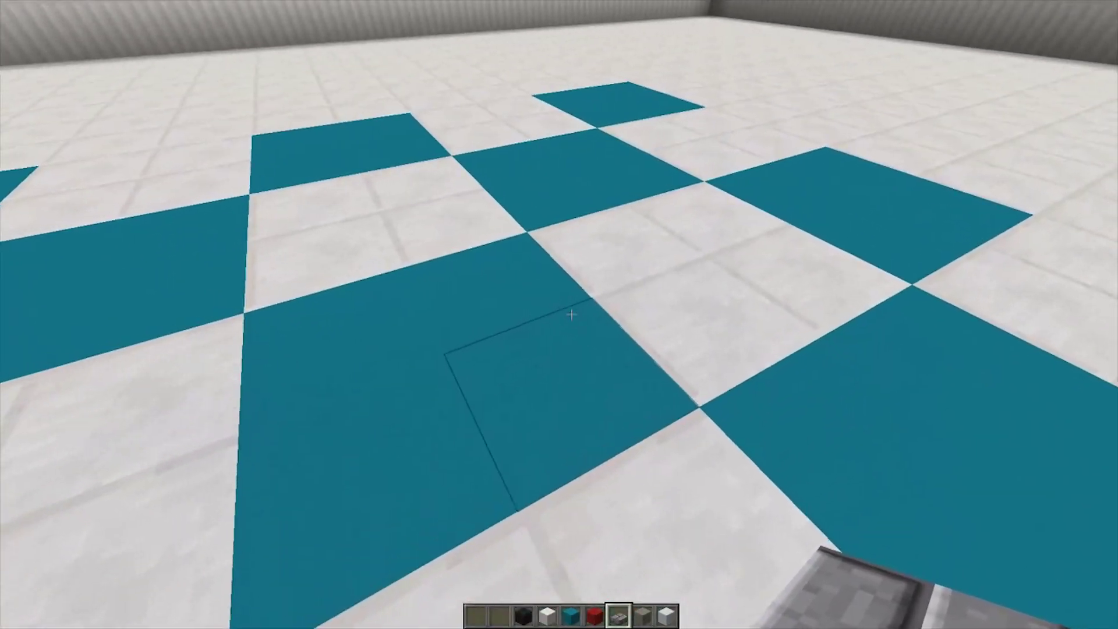
# - Add stone brick slab feet at the legs and raise a brick pillar one block
pyautogui.rightClick(571, 313)
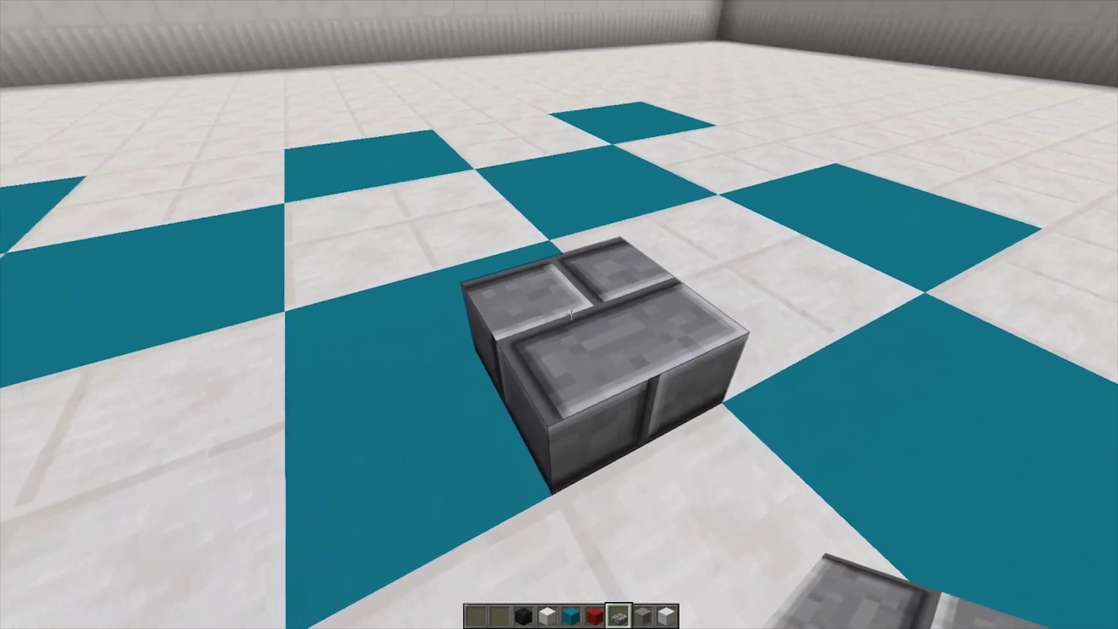
pyautogui.rightClick(572, 314)
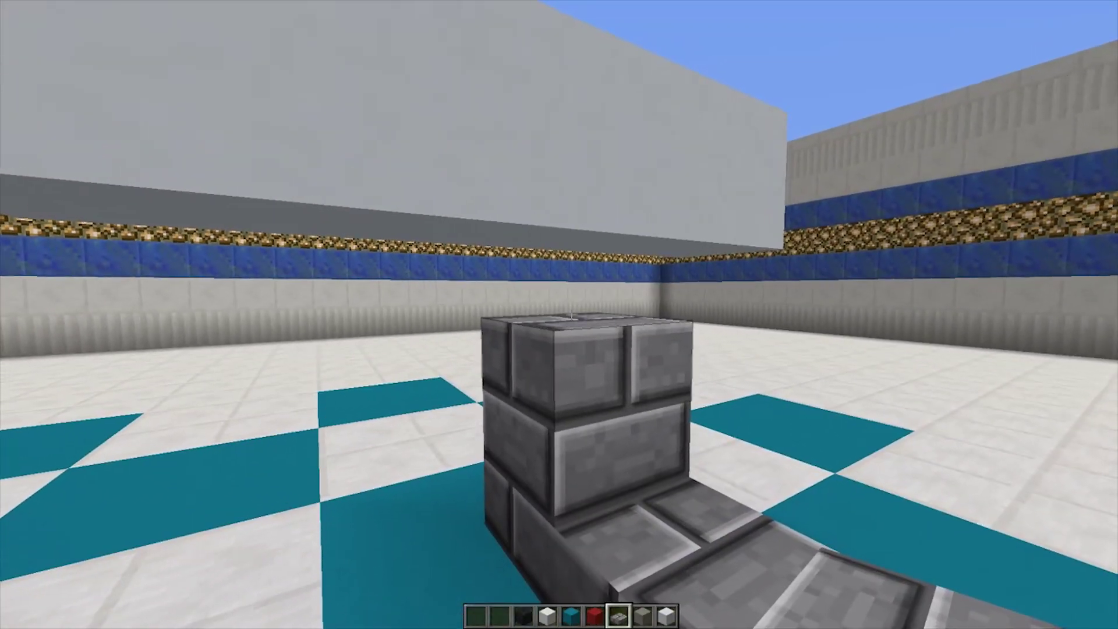
pyautogui.rightClick(571, 313)
pyautogui.press('s')
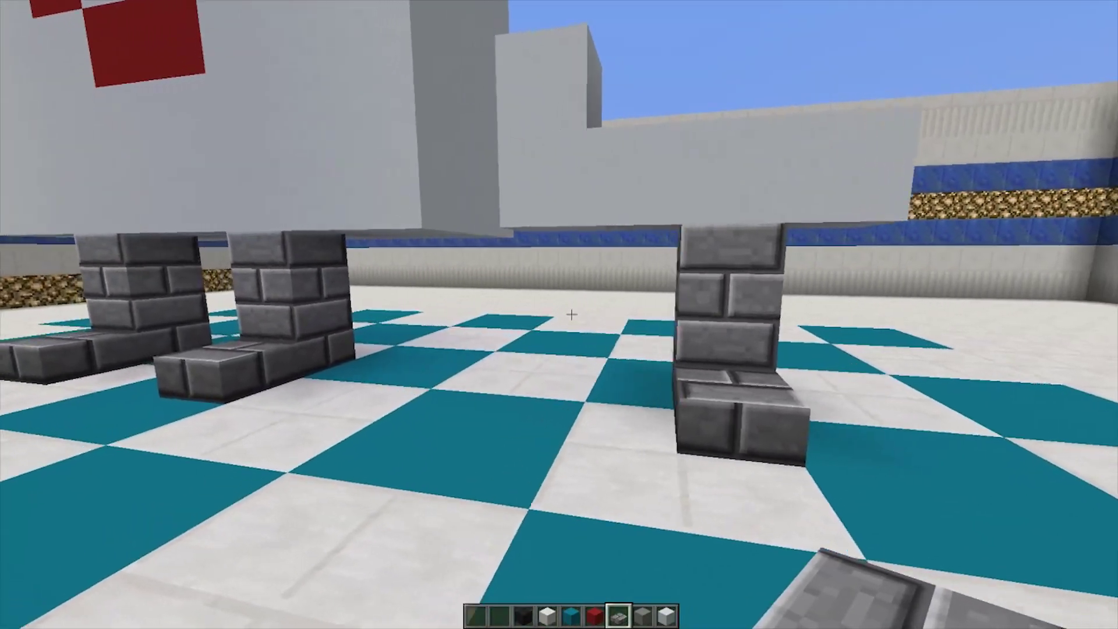
pyautogui.press('s')
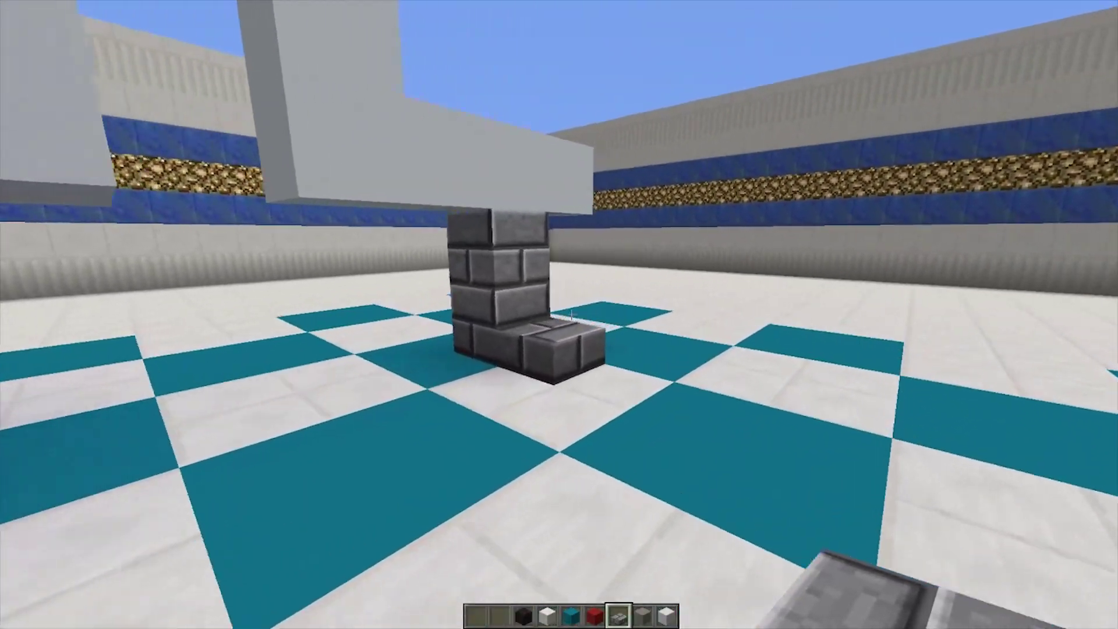
pyautogui.press('w')
pyautogui.press('s')
pyautogui.scroll(1, 559, 315)
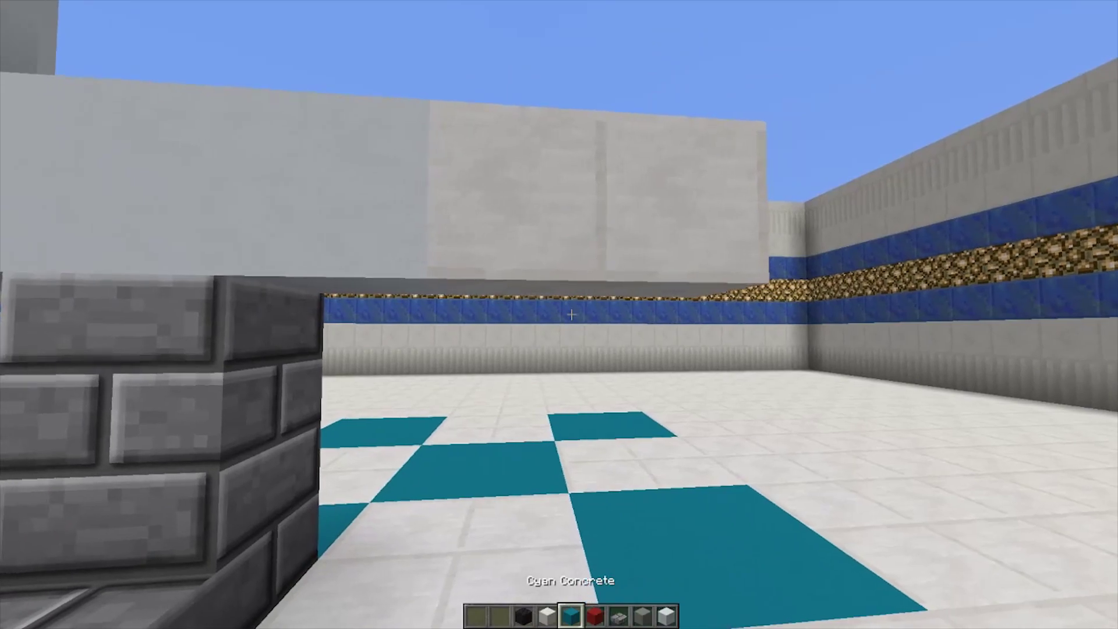
pyautogui.scroll(-1, 570, 315)
pyautogui.scroll(-1, 571, 315)
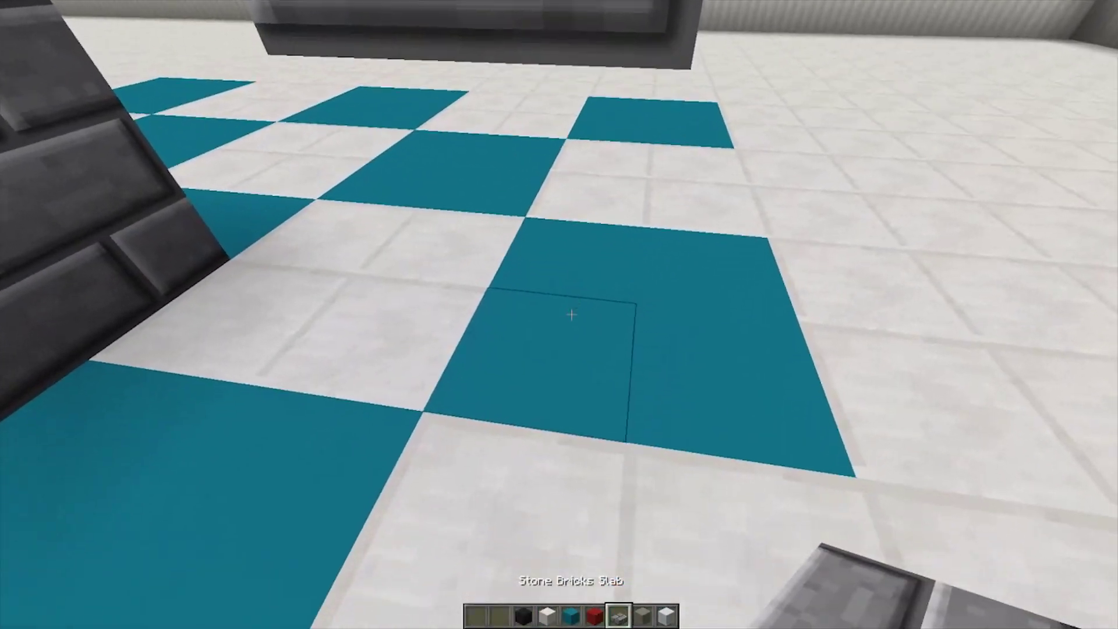
# - Fill the pillar under the floating slab and add another slab foot at its base
pyautogui.rightClick(570, 315)
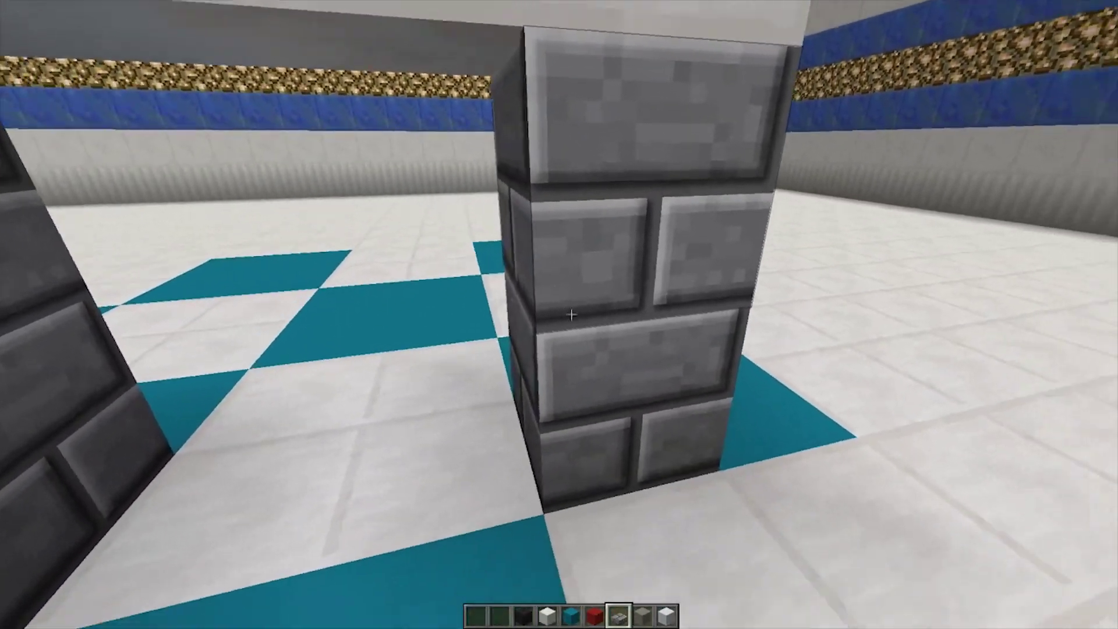
pyautogui.rightClick(570, 315)
pyautogui.press('s')
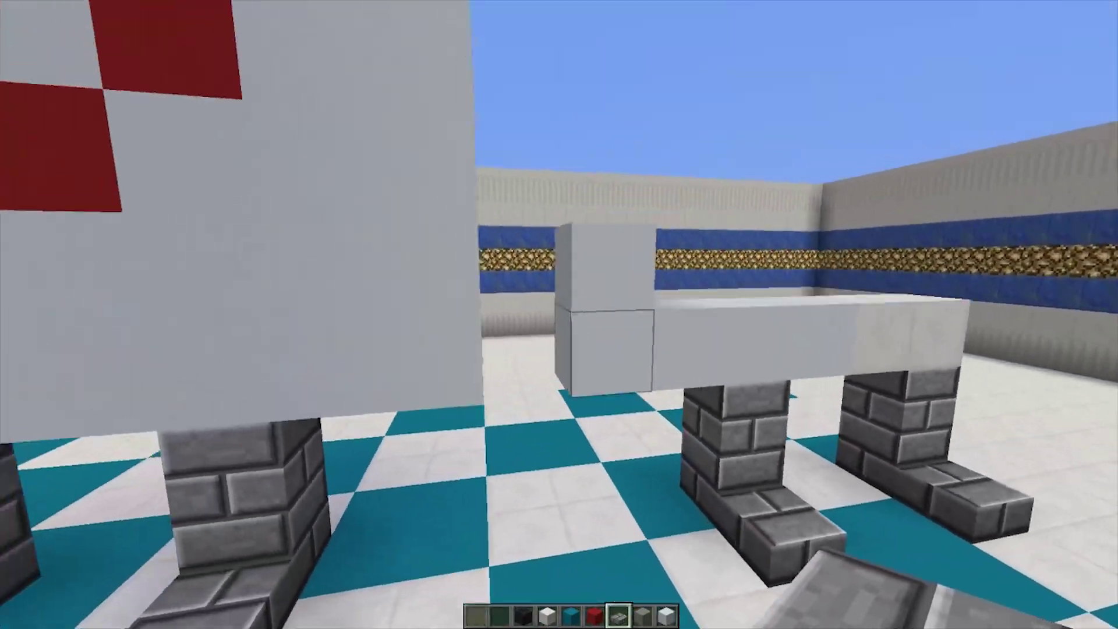
pyautogui.press('e')
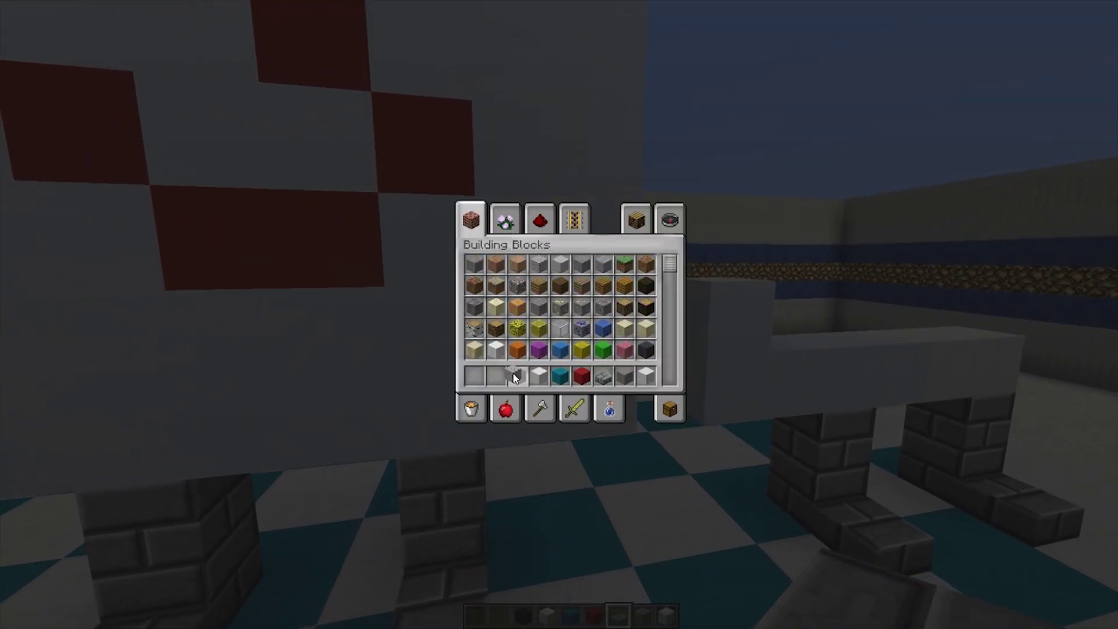
# - Replace the first white body blocks at the table's end with diorite
pyautogui.press('e')
pyautogui.press('3')
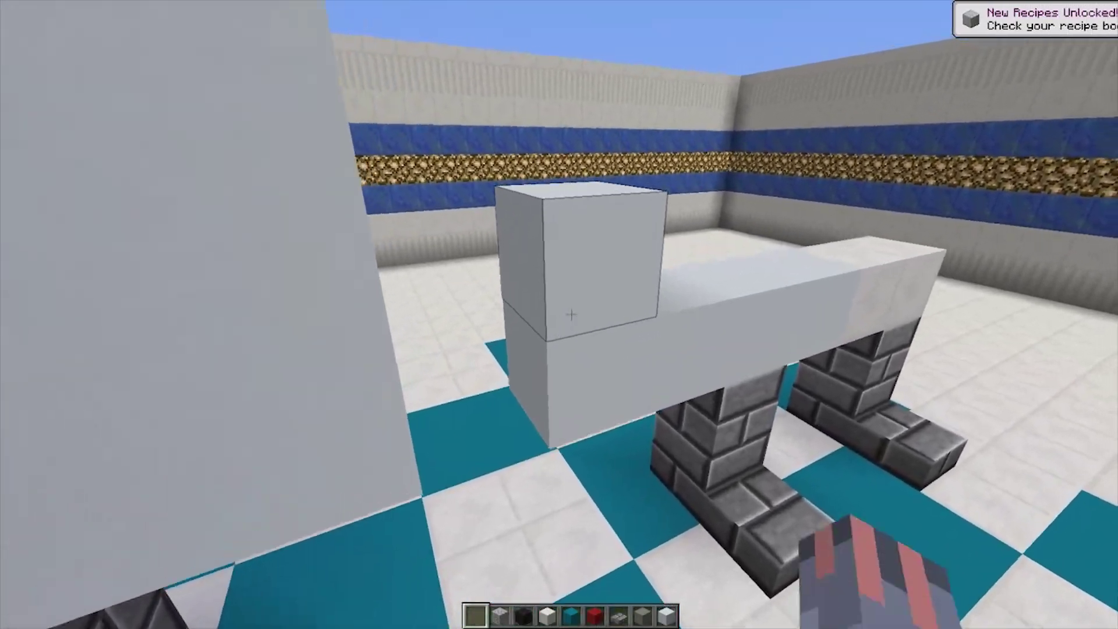
pyautogui.click(570, 315)
pyautogui.rightClick(570, 314)
pyautogui.click(570, 315)
pyautogui.rightClick(570, 314)
pyautogui.click(571, 315)
pyautogui.rightClick(559, 314)
# - Swap the remaining white body blocks for diorite and add a jutting diorite block
pyautogui.click(560, 314)
pyautogui.rightClick(559, 314)
pyautogui.click(559, 315)
pyautogui.rightClick(559, 314)
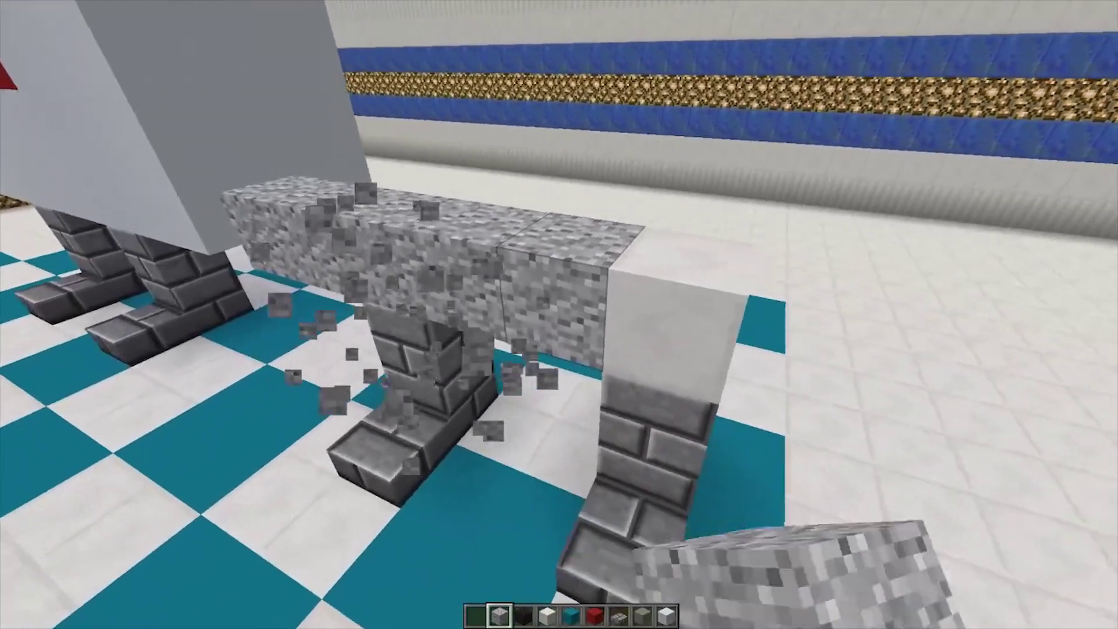
pyautogui.click(559, 314)
pyautogui.rightClick(559, 314)
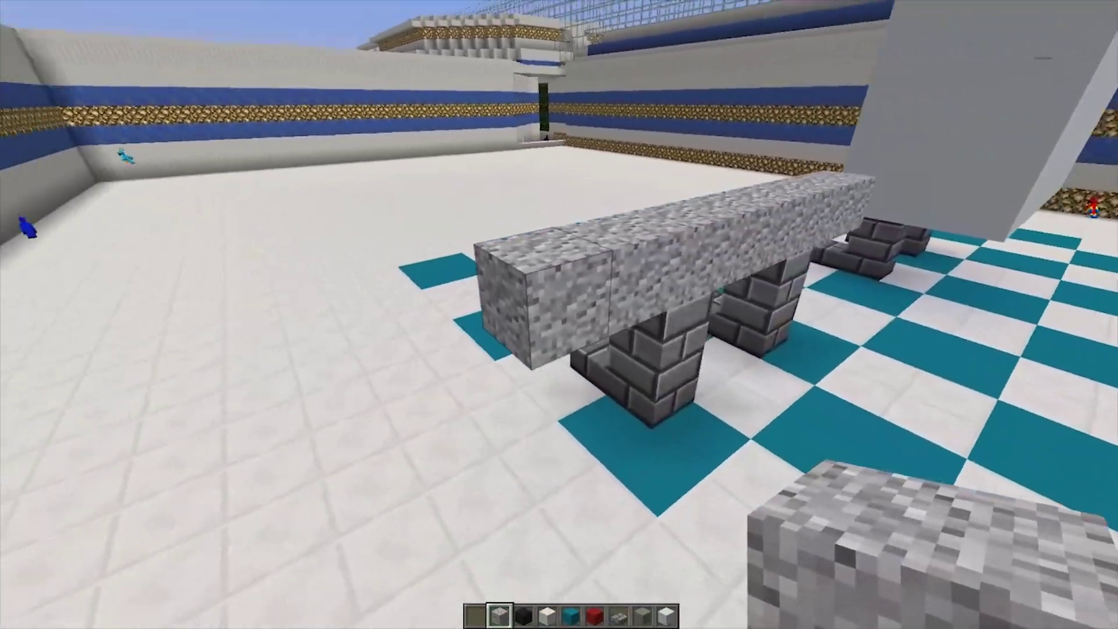
pyautogui.rightClick(559, 314)
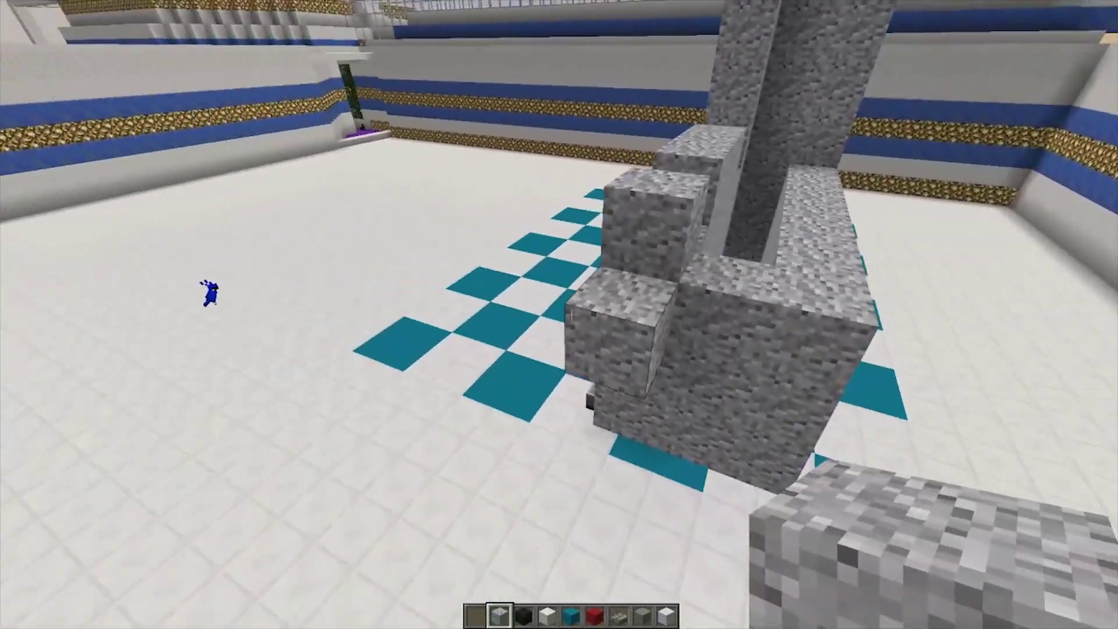
# - Level the diorite front face and lay coal blocks forming the letter P
pyautogui.click(571, 314)
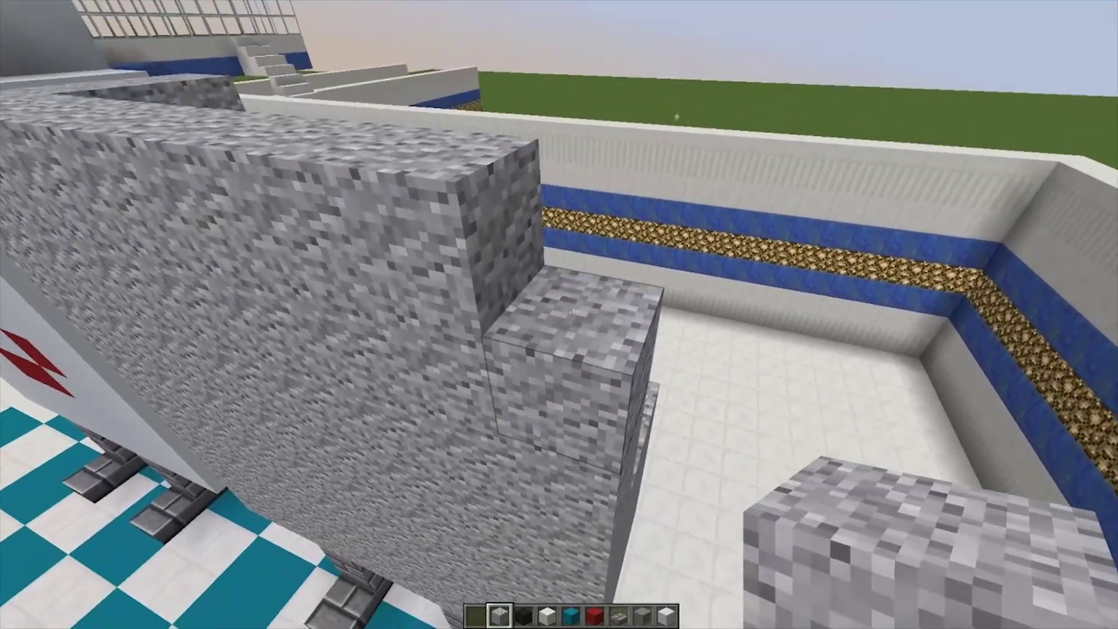
pyautogui.rightClick(559, 314)
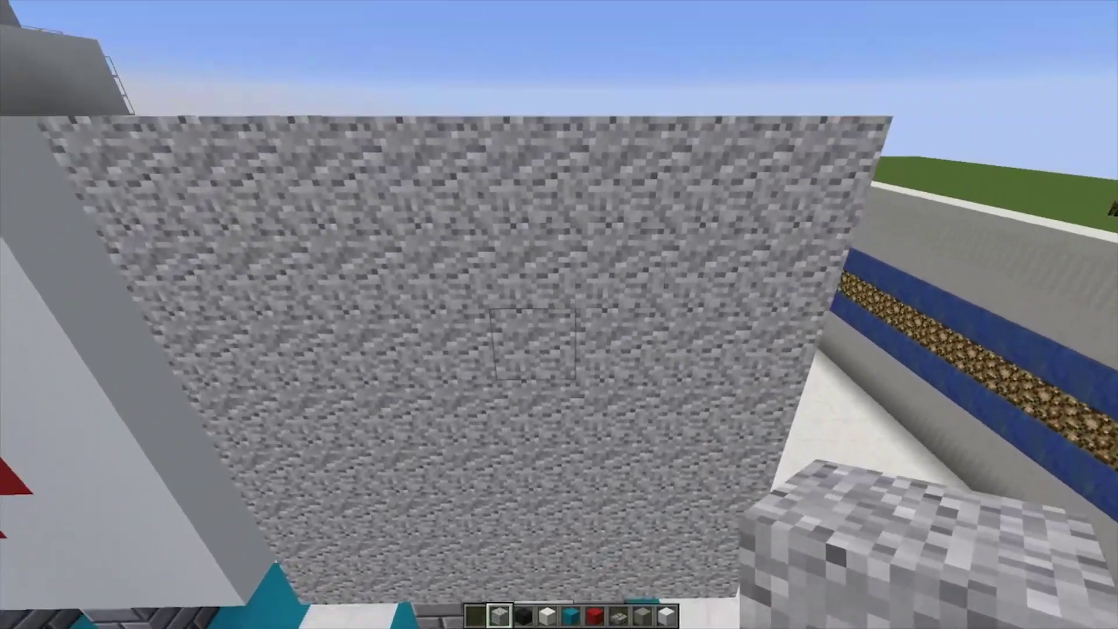
pyautogui.press('3')
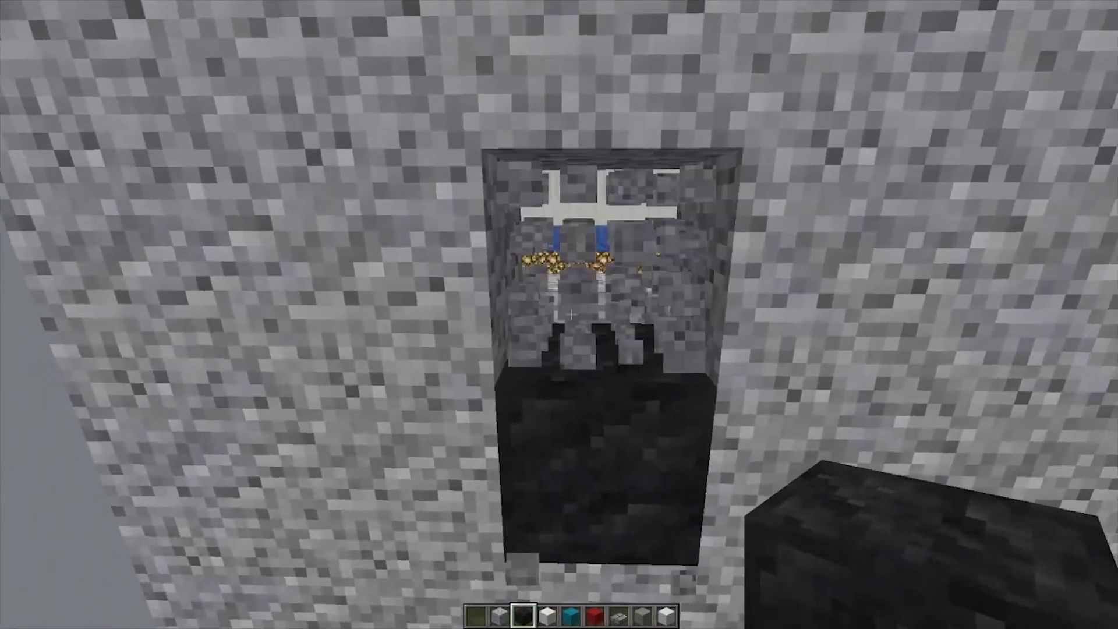
pyautogui.rightClick(570, 315)
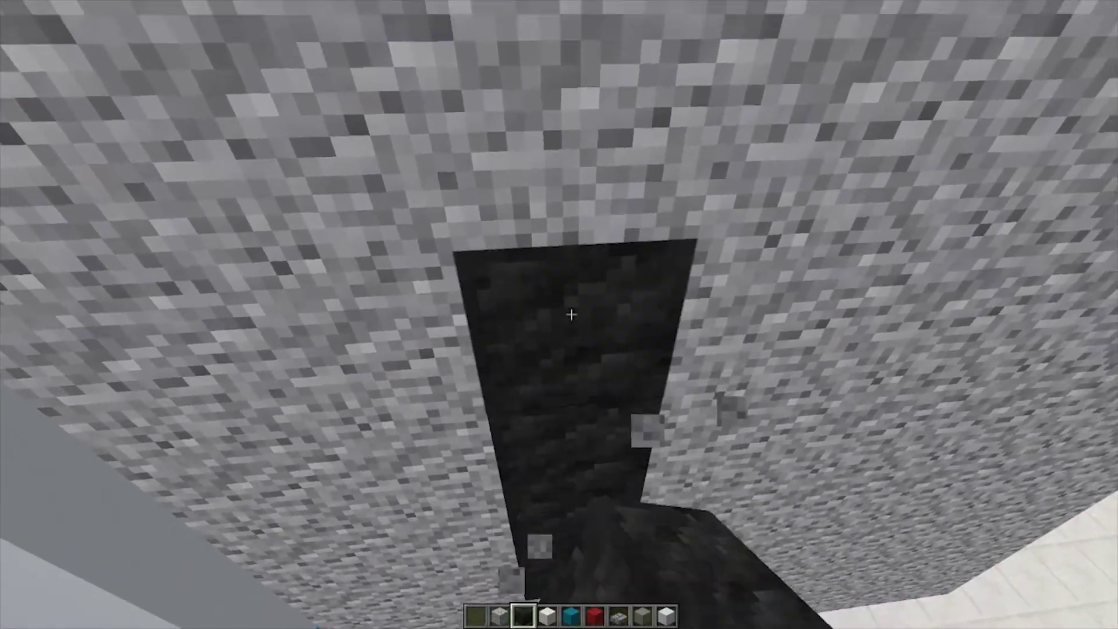
pyautogui.rightClick(570, 315)
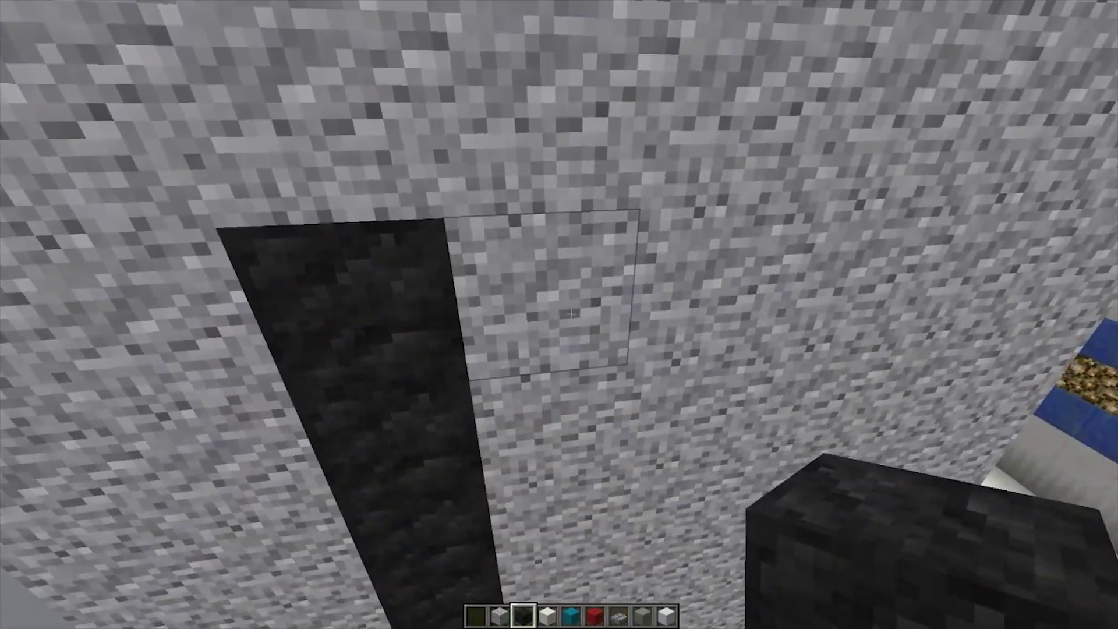
pyautogui.rightClick(560, 315)
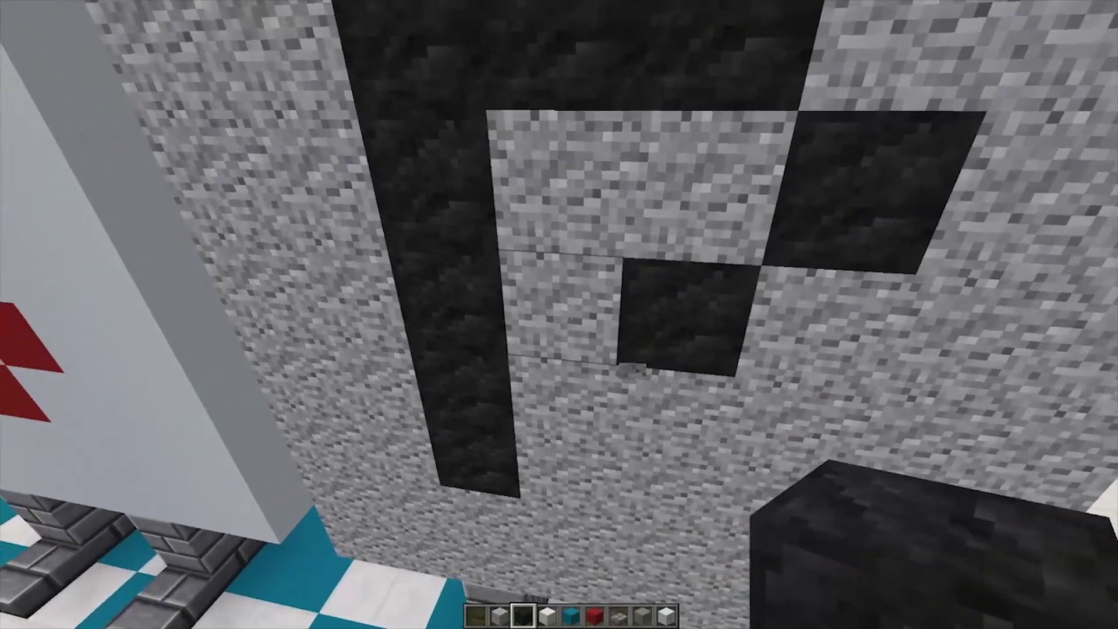
pyautogui.click(572, 315)
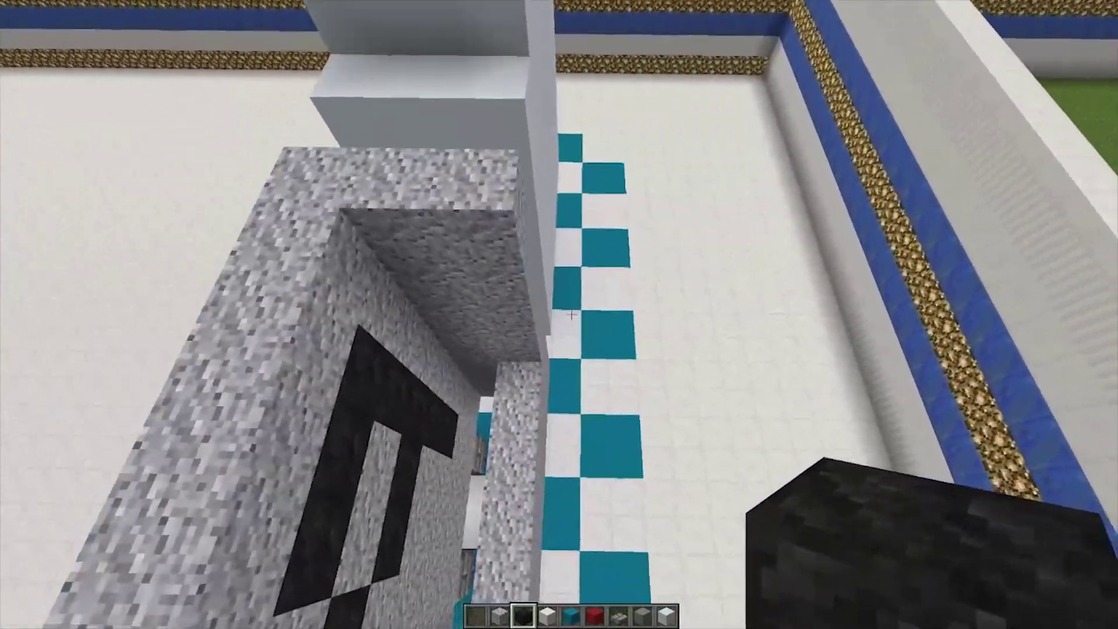
pyautogui.scroll(-2, 571, 315)
pyautogui.scroll(3, 559, 314)
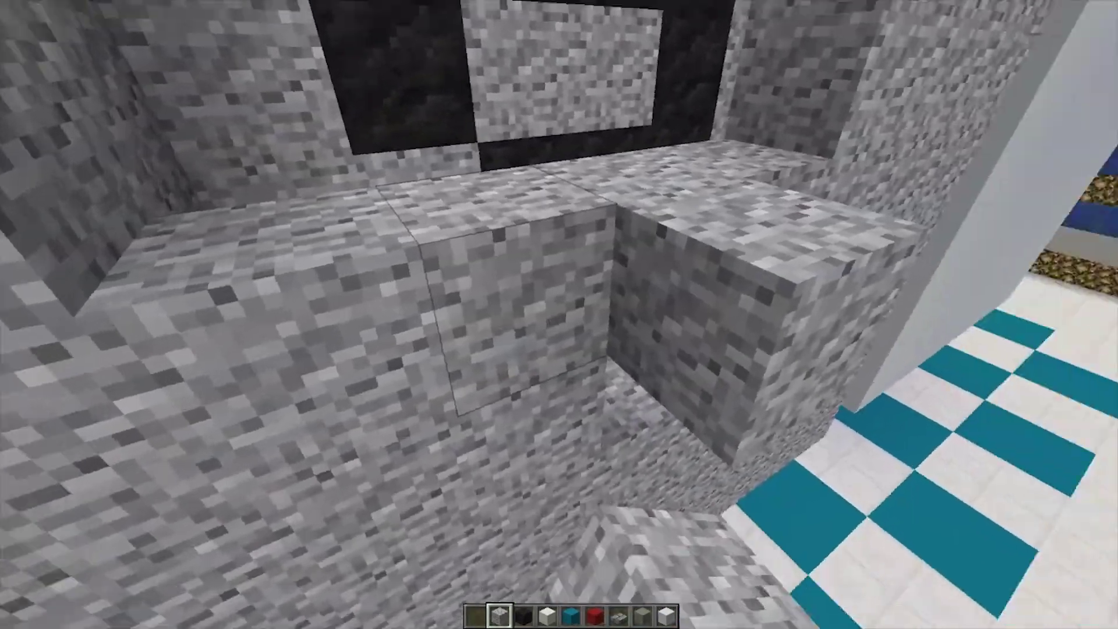
# - Break three diorite blocks, cover part of the dark pattern, and add two raised top blocks
pyautogui.click(571, 315)
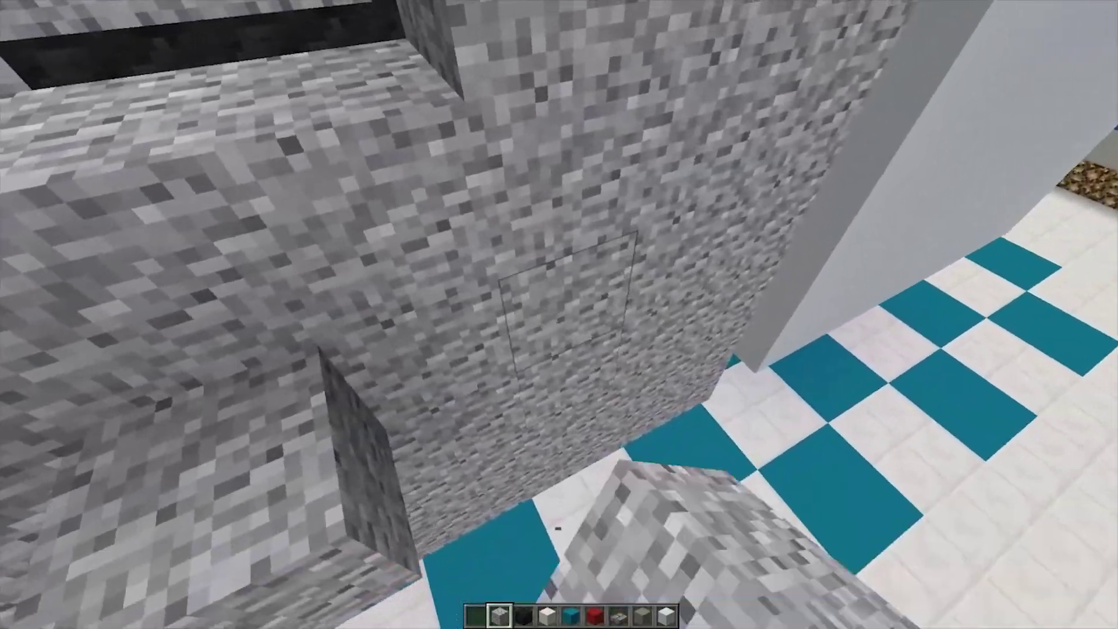
pyautogui.click(571, 315)
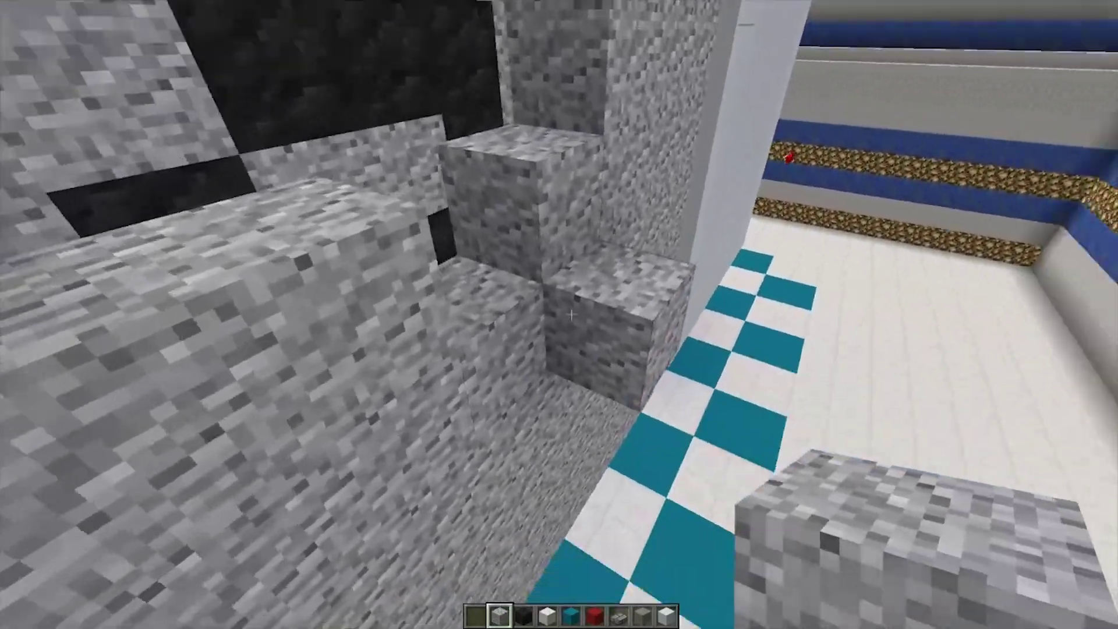
pyautogui.click(571, 315)
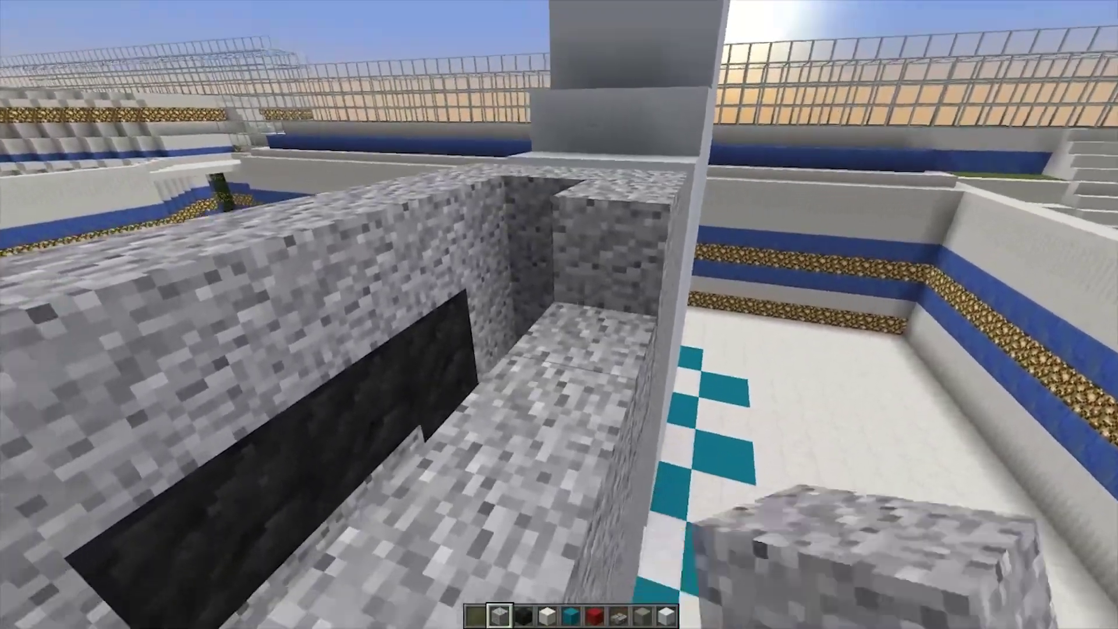
pyautogui.rightClick(559, 314)
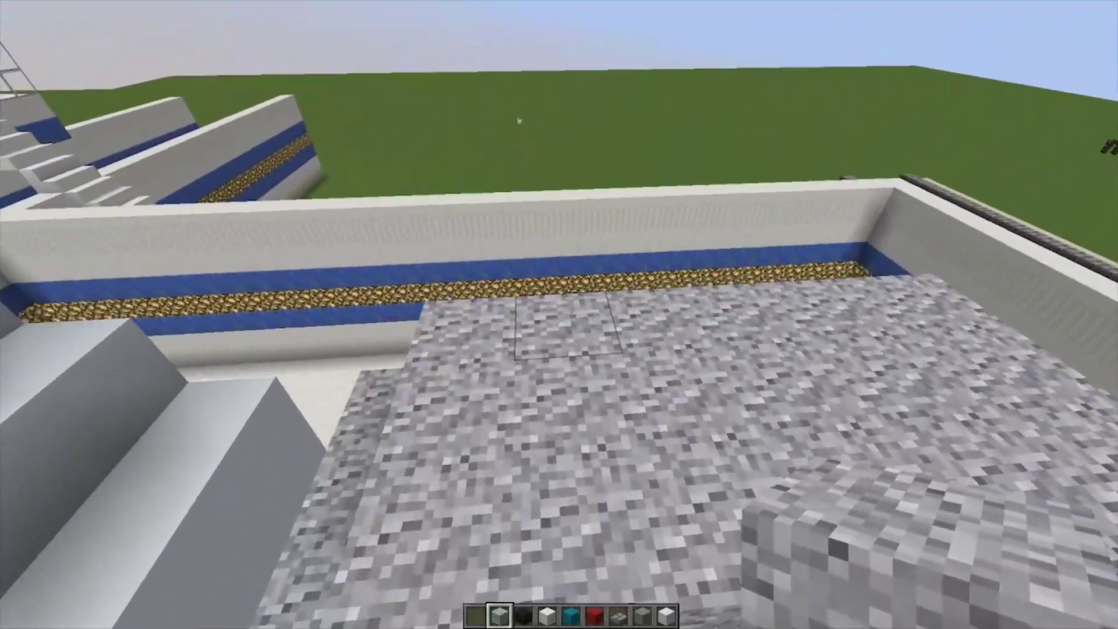
pyautogui.rightClick(572, 316)
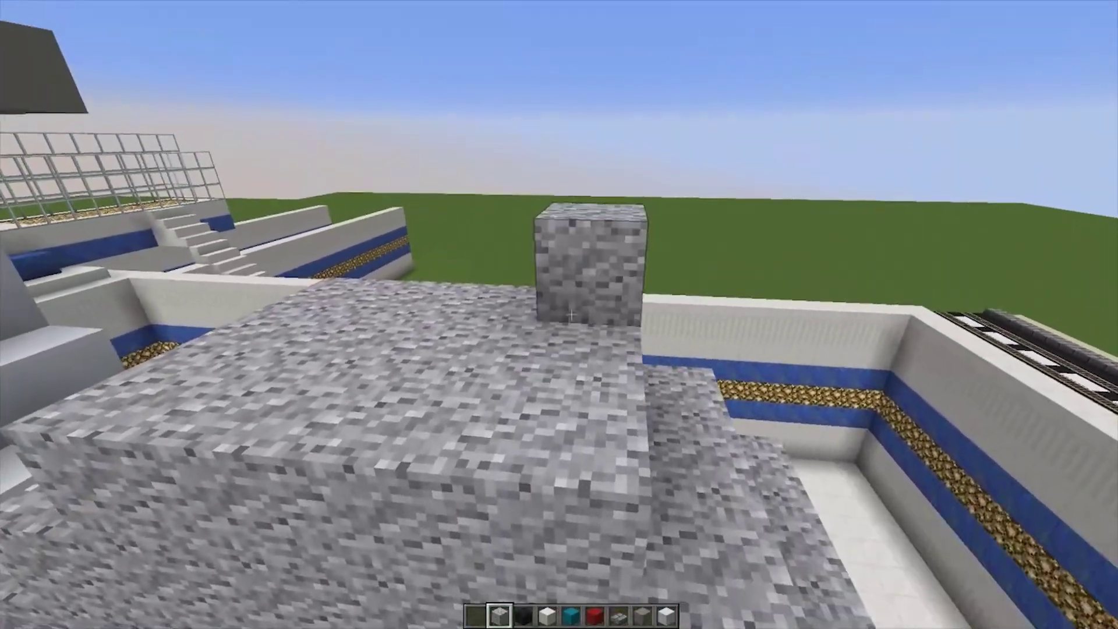
pyautogui.rightClick(570, 314)
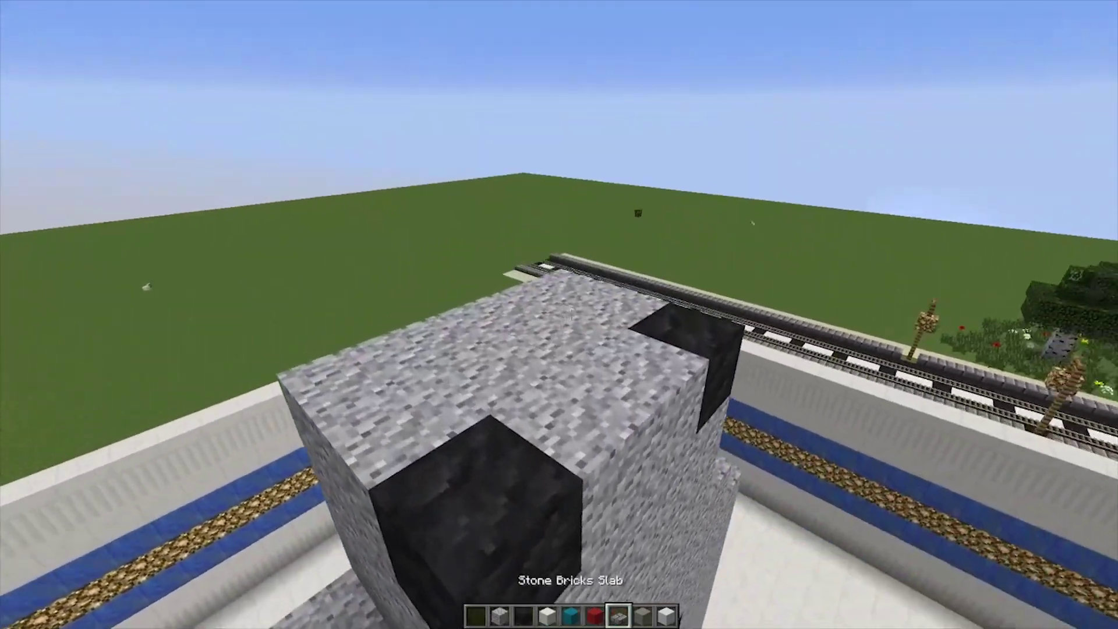
pyautogui.scroll(-1, 571, 314)
# - Extend the light gray hat from the pillar top, fill its recess, and trim extra blocks
pyautogui.rightClick(571, 315)
pyautogui.rightClick(572, 315)
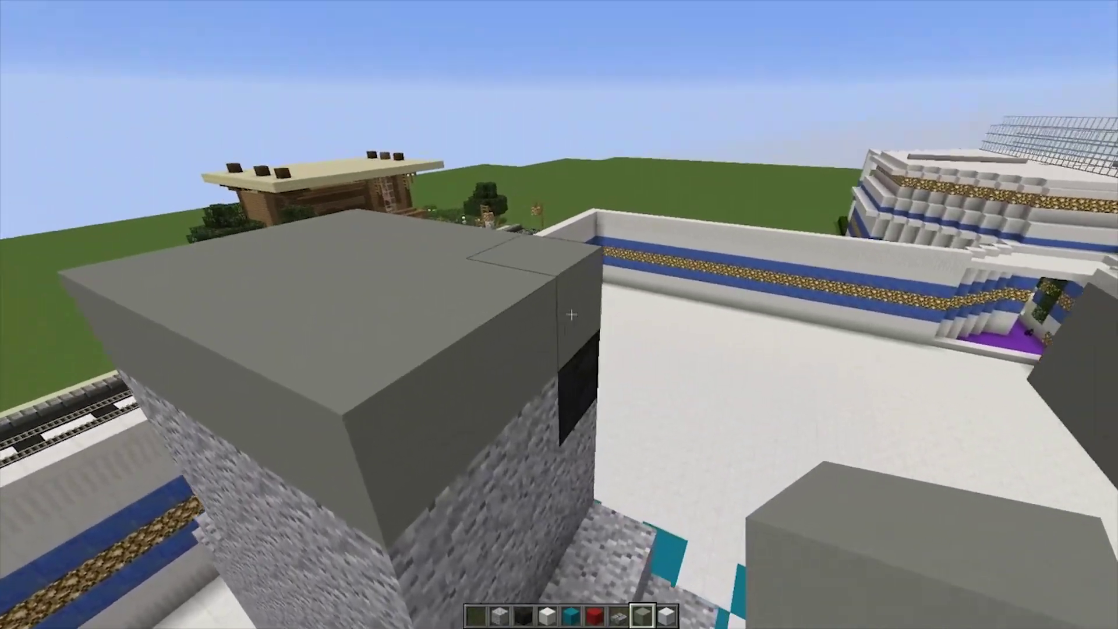
pyautogui.rightClick(571, 314)
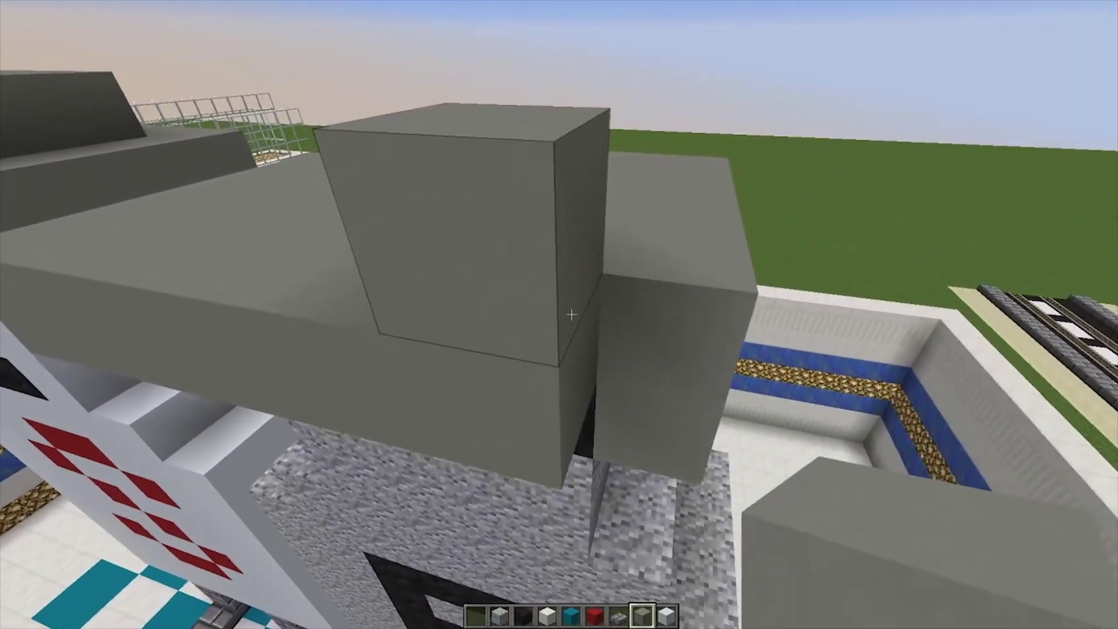
pyautogui.click(571, 314)
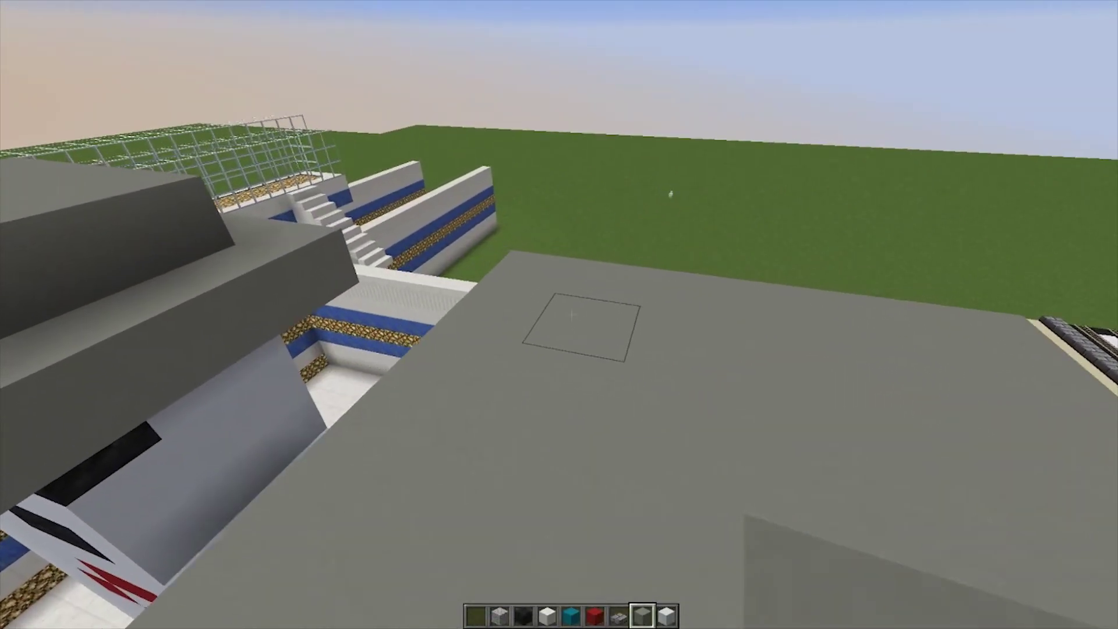
pyautogui.rightClick(572, 315)
pyautogui.click(571, 314)
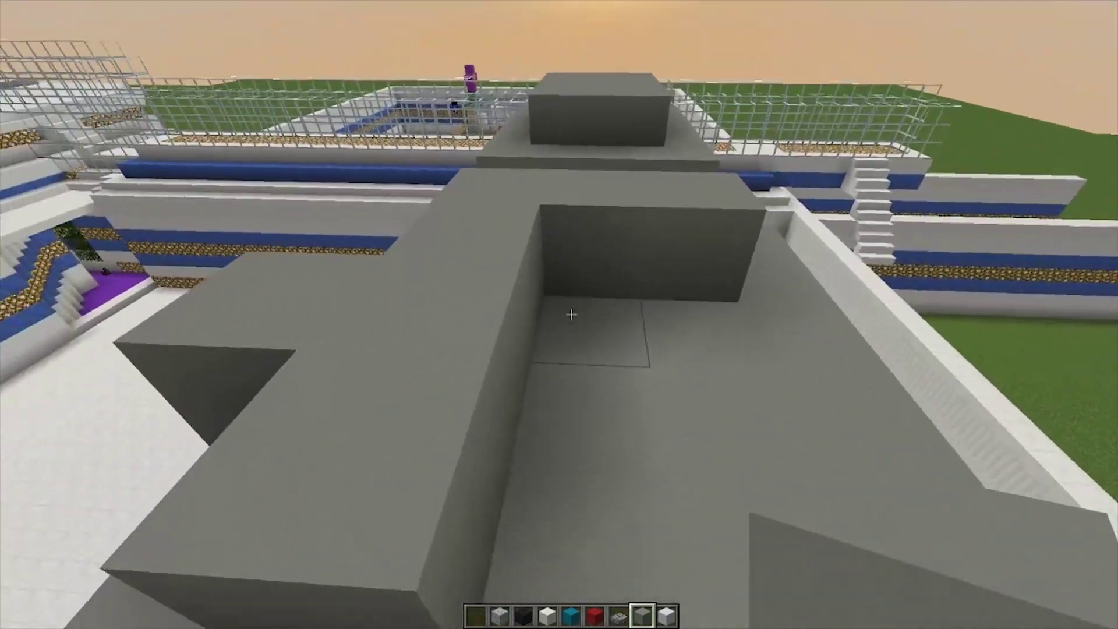
pyautogui.rightClick(572, 314)
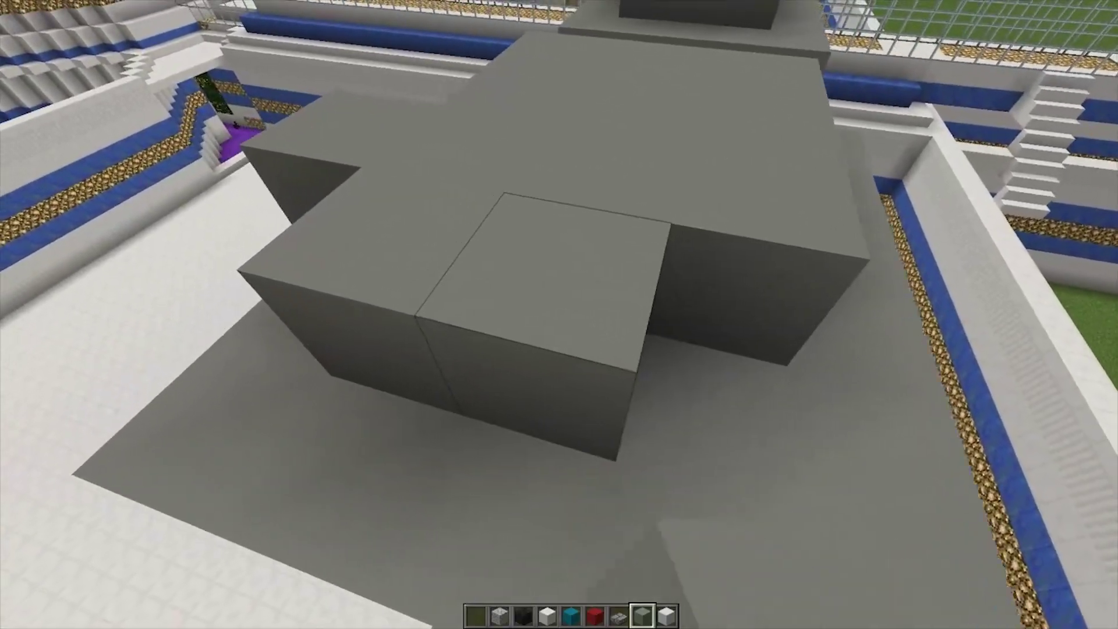
pyautogui.click(571, 314)
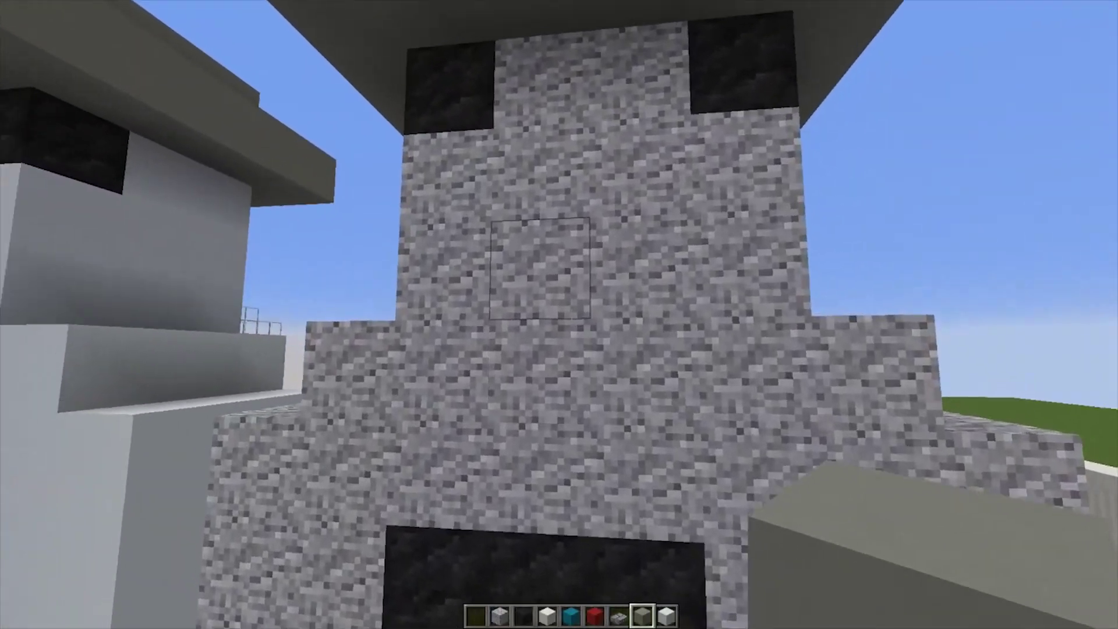
# - Replace the diorite block below the pepper shaker's eyes with a Block of Coal mouth
pyautogui.click(572, 315)
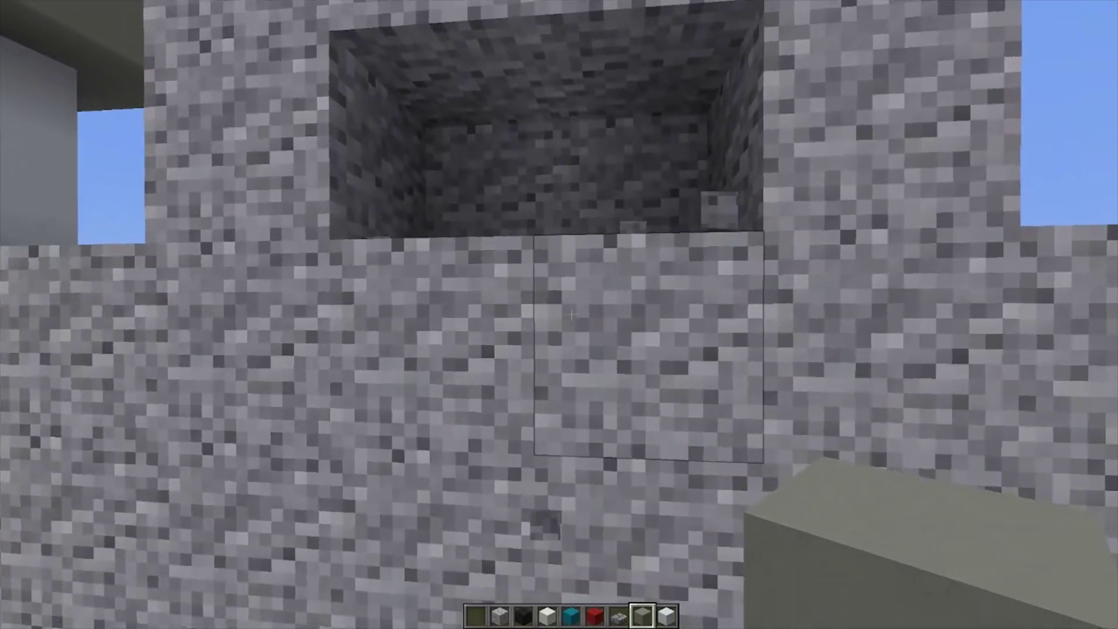
pyautogui.scroll(3, 571, 315)
pyautogui.scroll(2, 571, 314)
pyautogui.rightClick(572, 315)
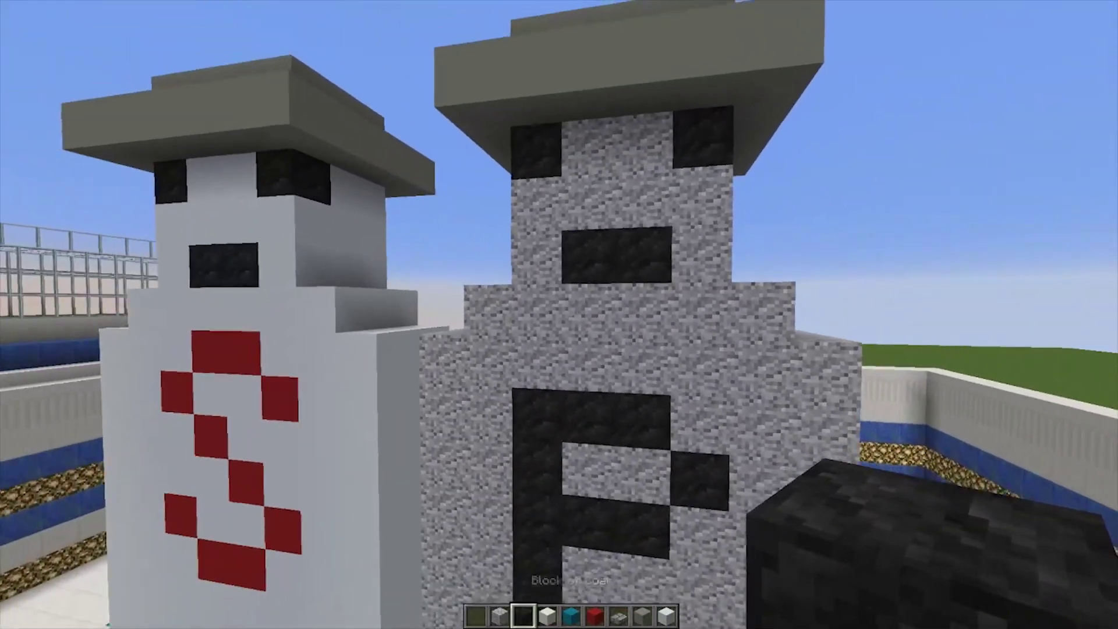
pyautogui.press('a')
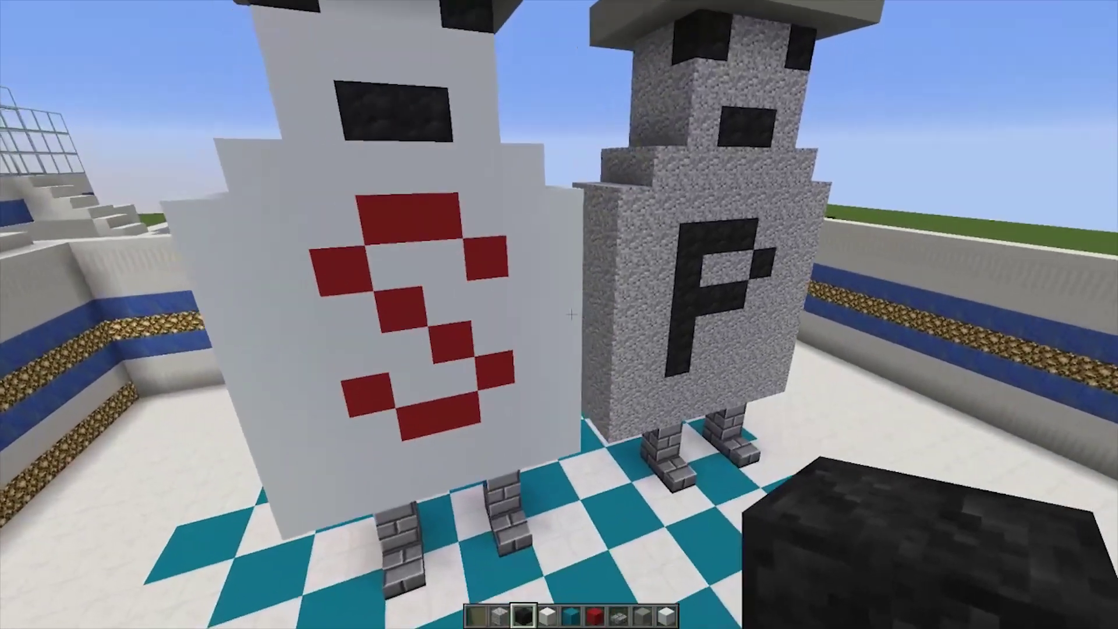
pyautogui.scroll(-1, 571, 315)
# - Place a quartz block jutting from the salt shaker, then remove it as misplaced
pyautogui.press('s')
pyautogui.press('w')
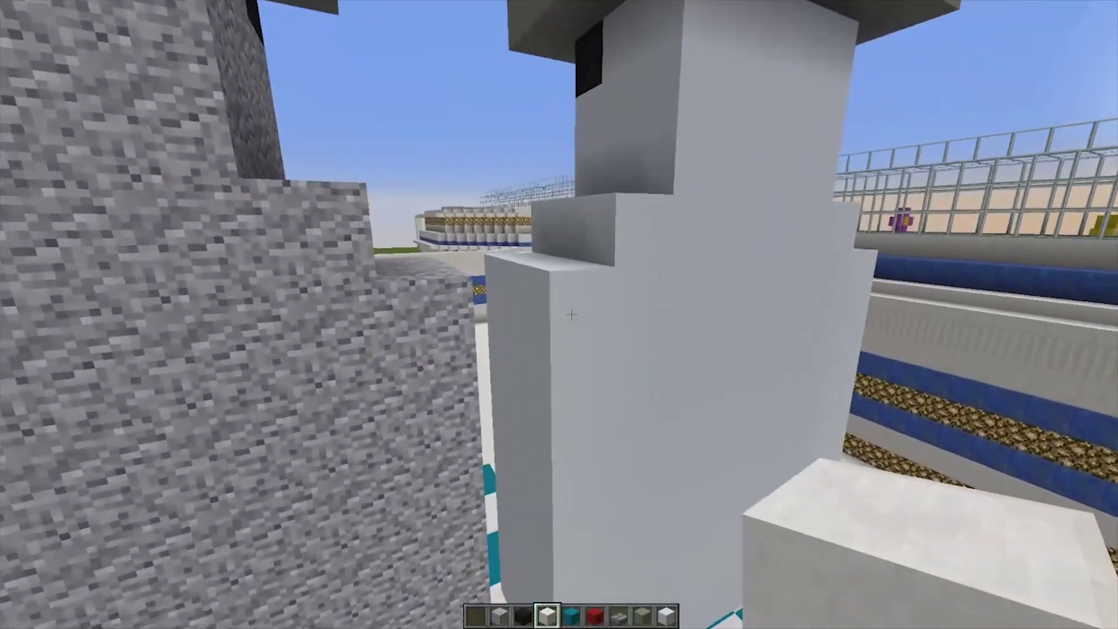
pyautogui.rightClick(571, 314)
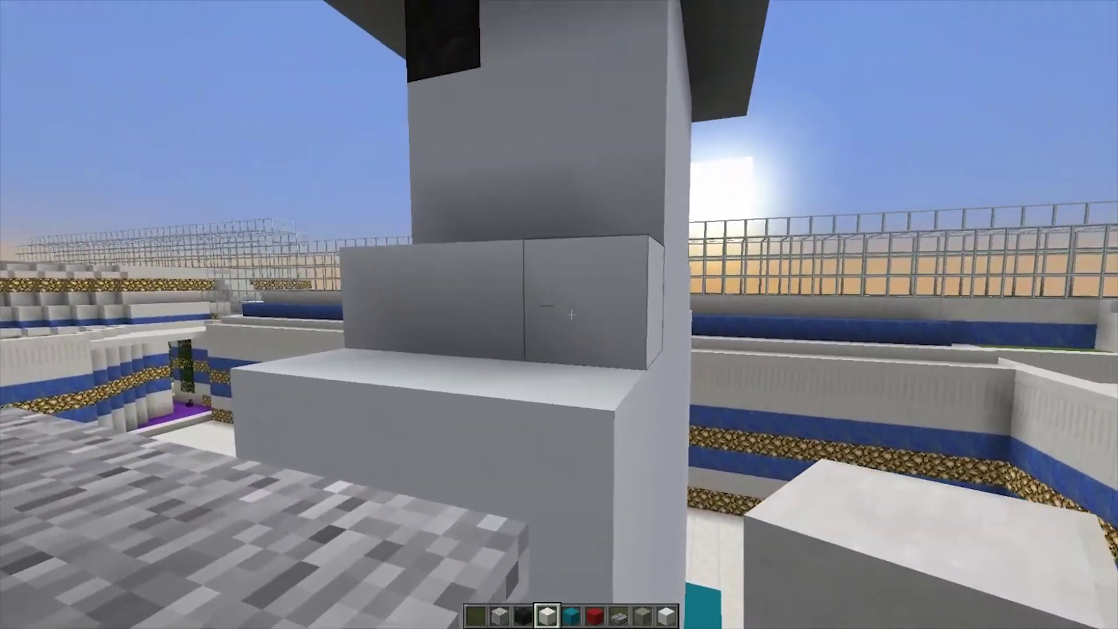
pyautogui.press('s')
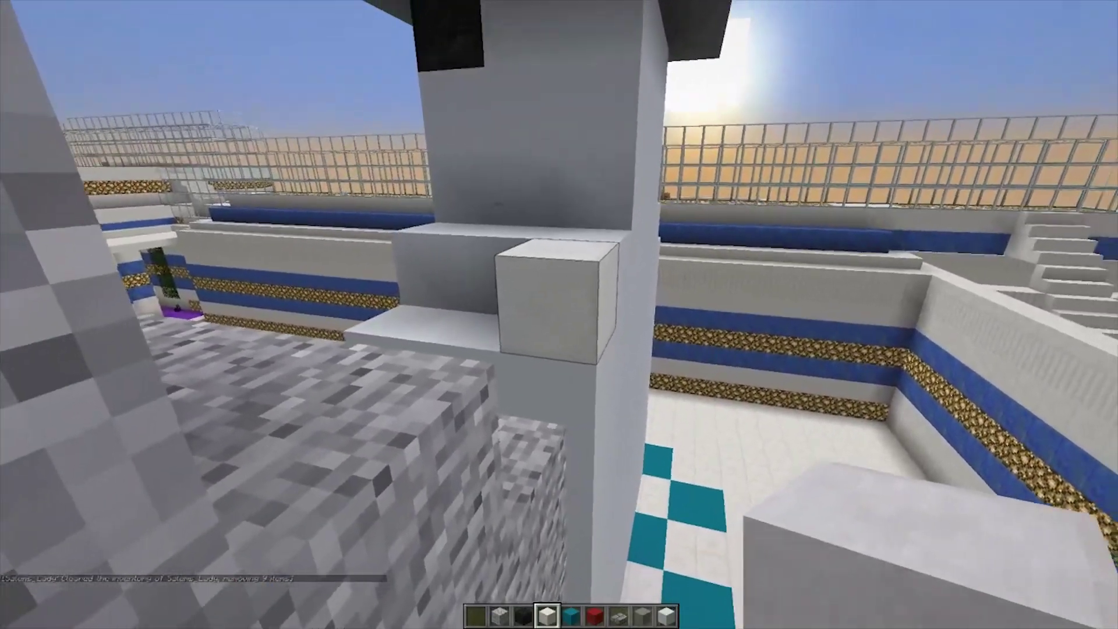
pyautogui.click(560, 314)
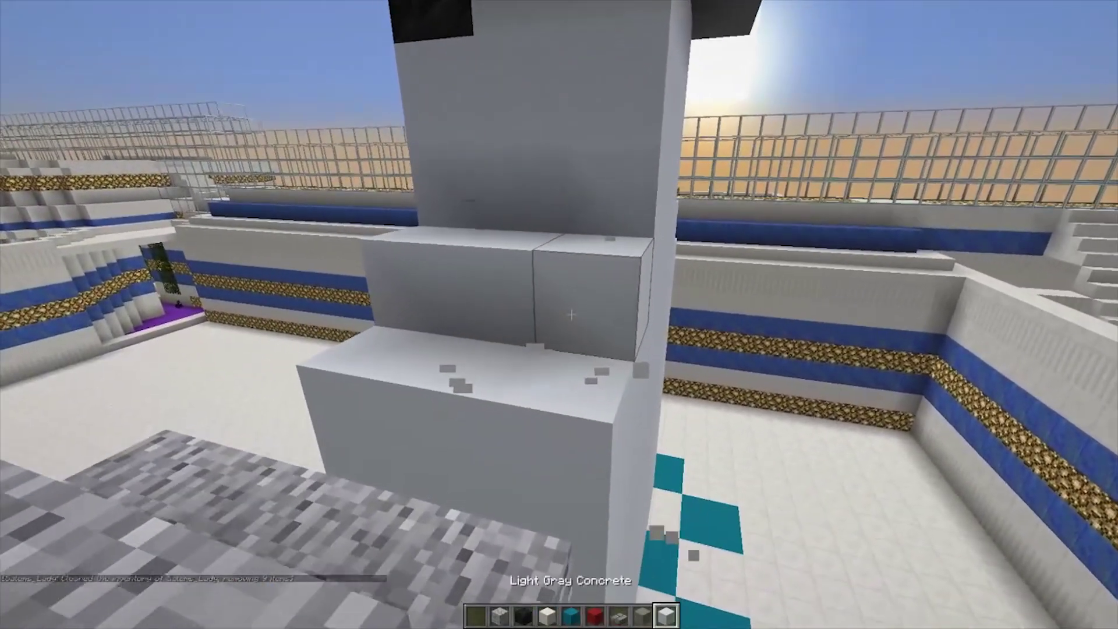
# - Pick white concrete and walk along the pepper shaker around to the diorite column
pyautogui.middleClick(572, 314)
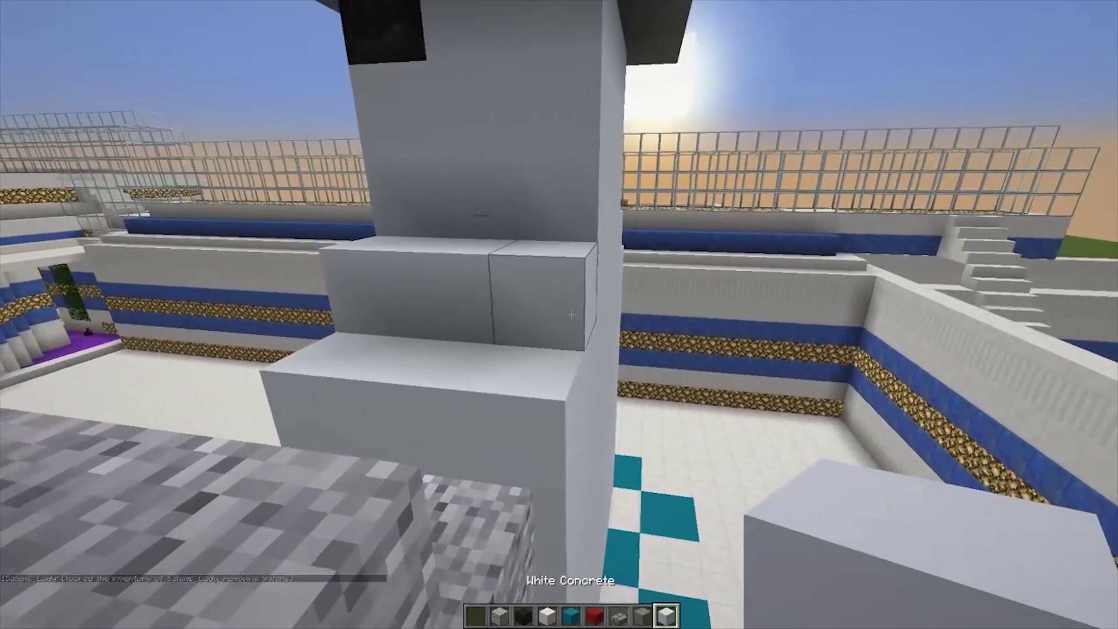
pyautogui.press('w')
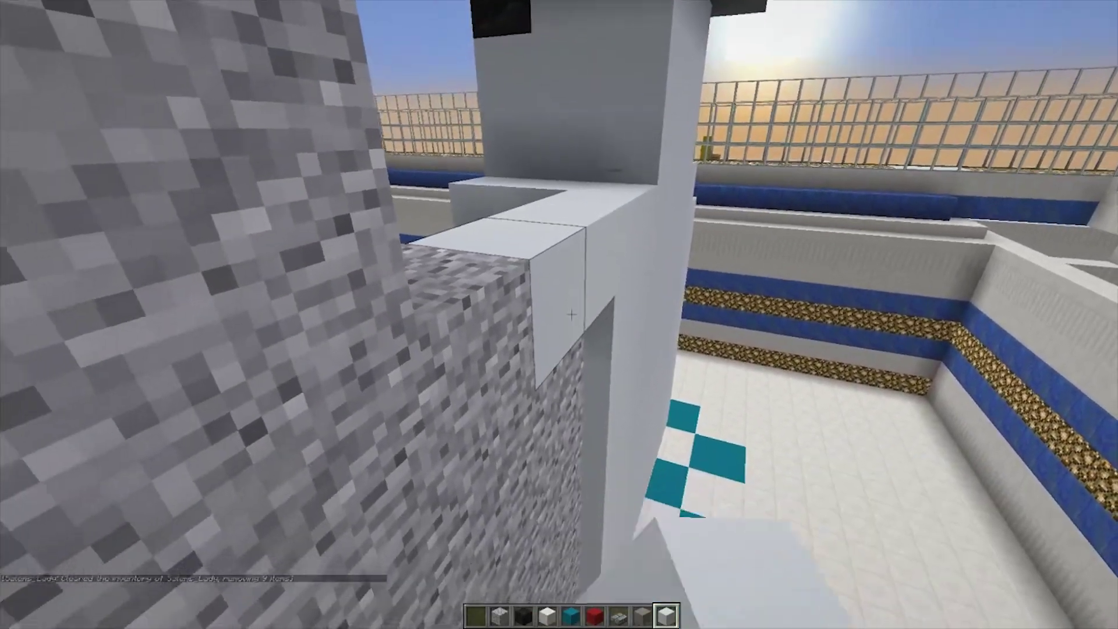
pyautogui.press('w')
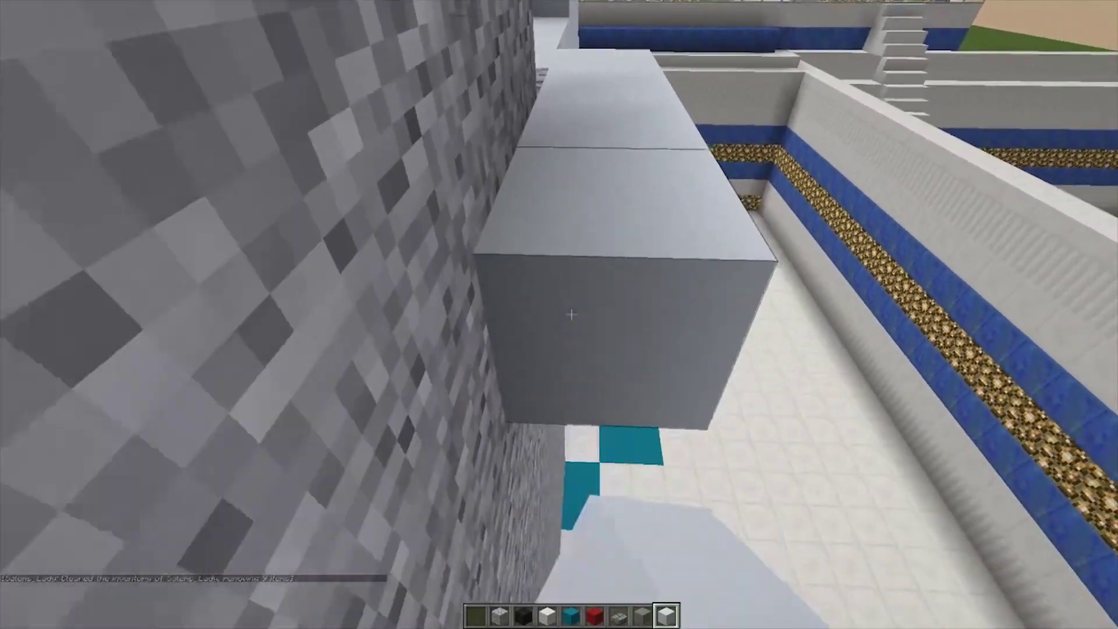
pyautogui.press('w')
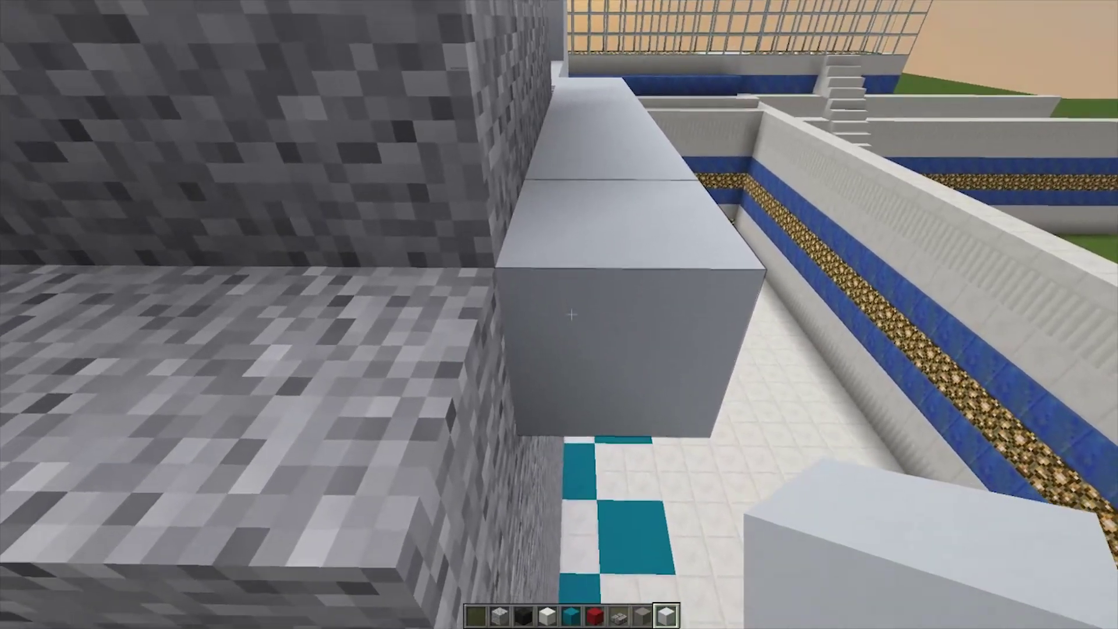
pyautogui.press('w')
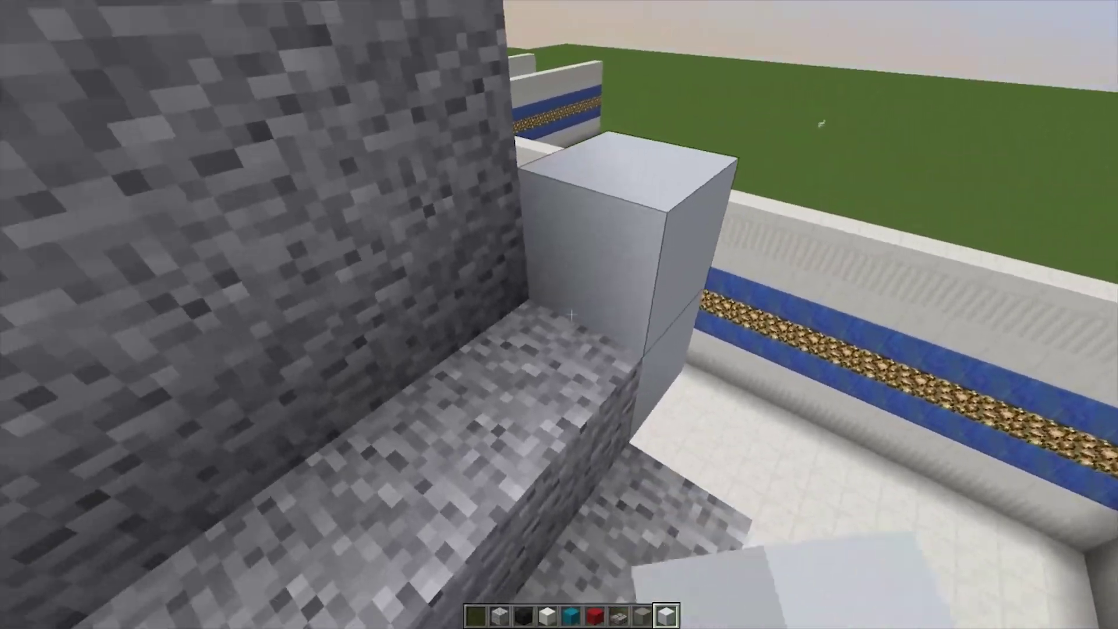
pyautogui.press('w')
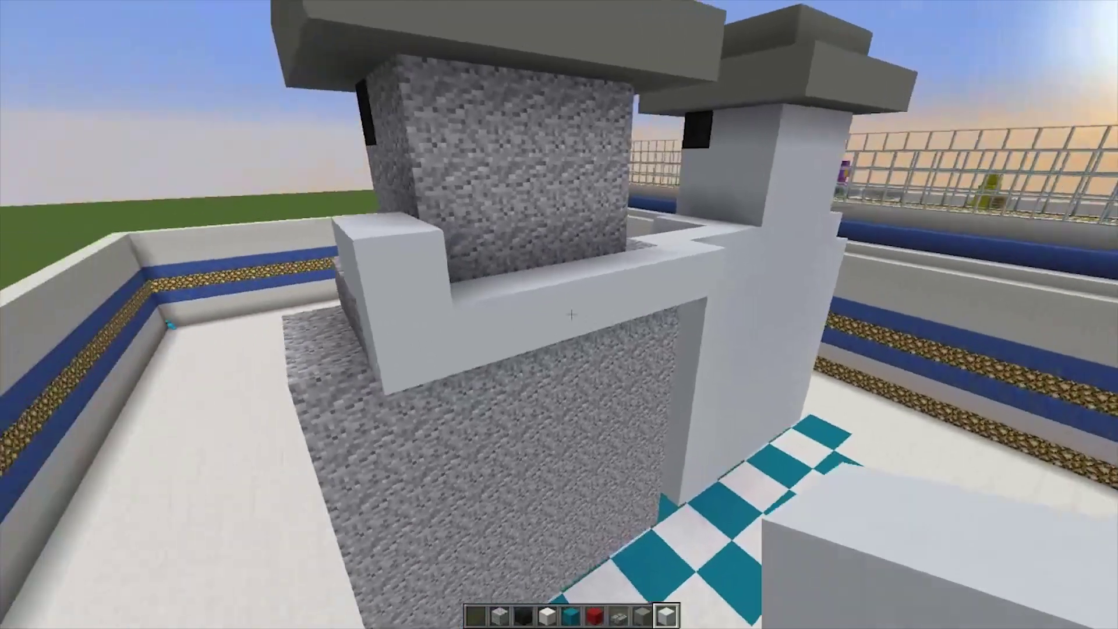
pyautogui.press('w')
pyautogui.press('1')
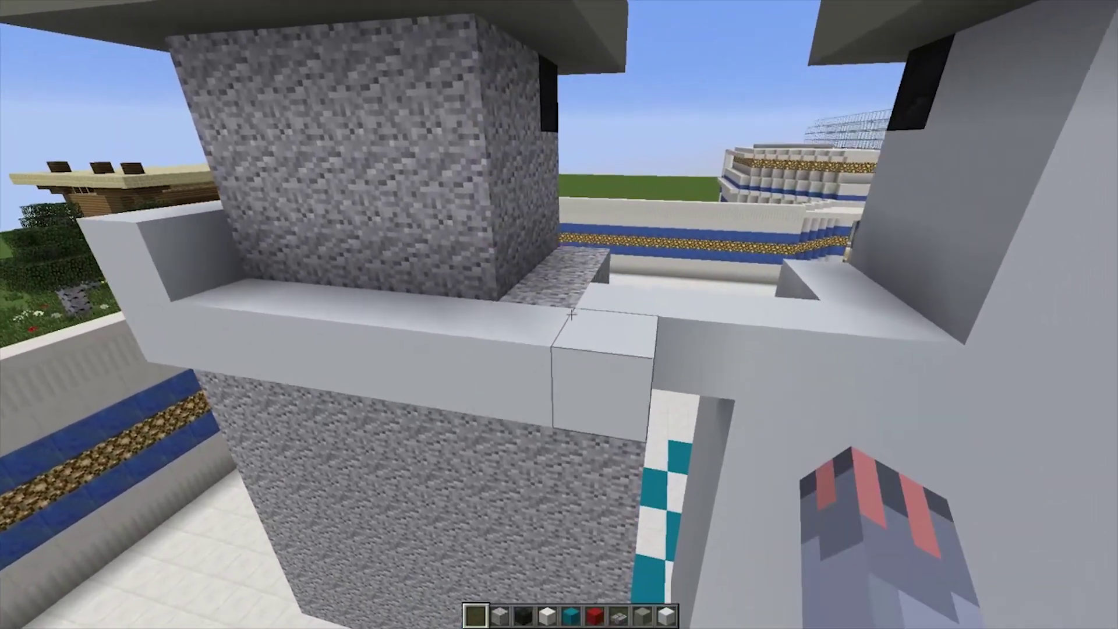
# - Build the diorite arm around the salt shaker, removing one misplaced block and capping its end
pyautogui.press('3')
pyautogui.press('2')
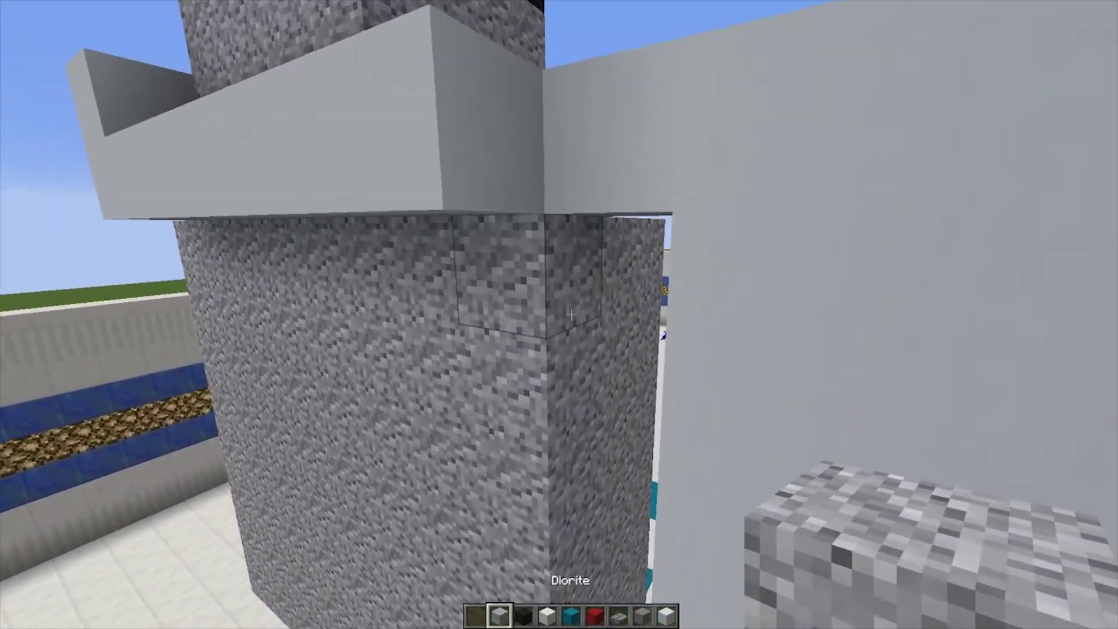
pyautogui.rightClick(570, 313)
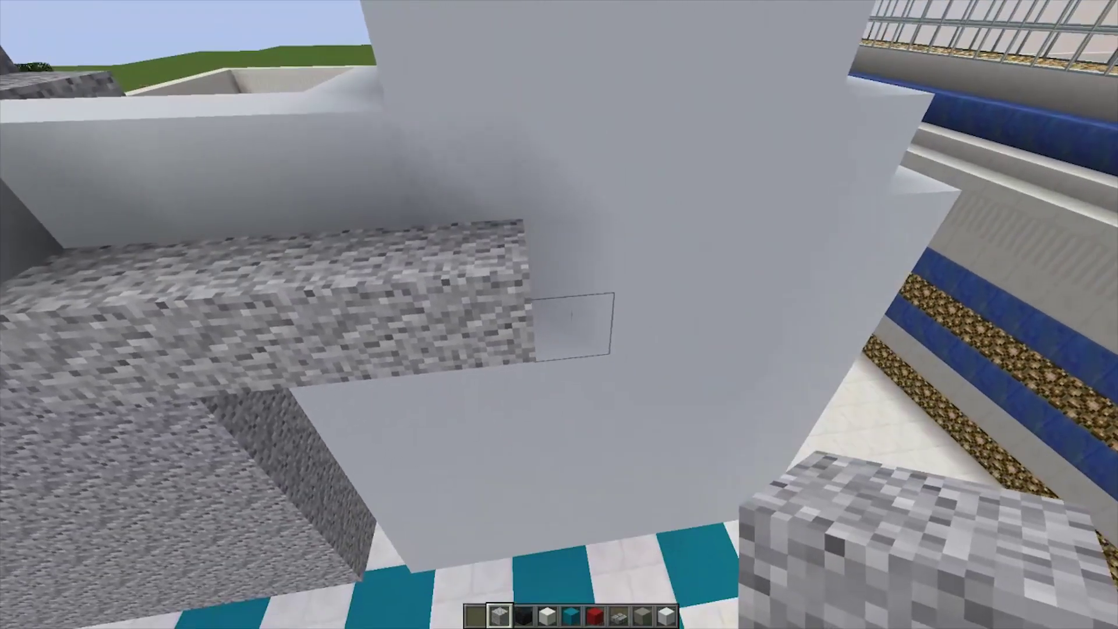
pyautogui.rightClick(559, 315)
pyautogui.click(559, 315)
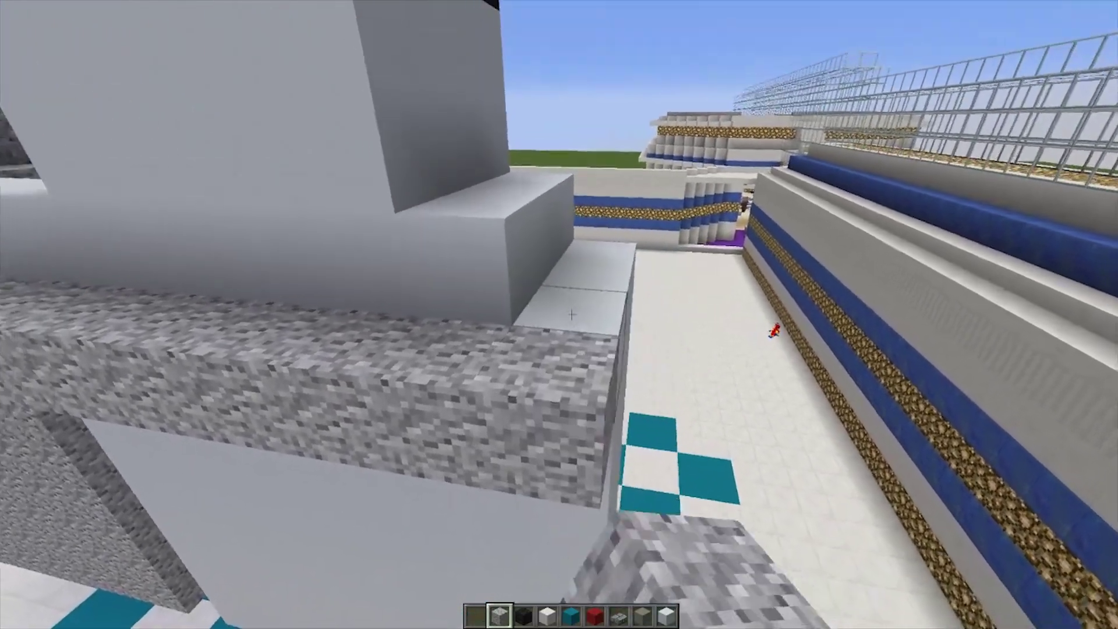
pyautogui.rightClick(560, 315)
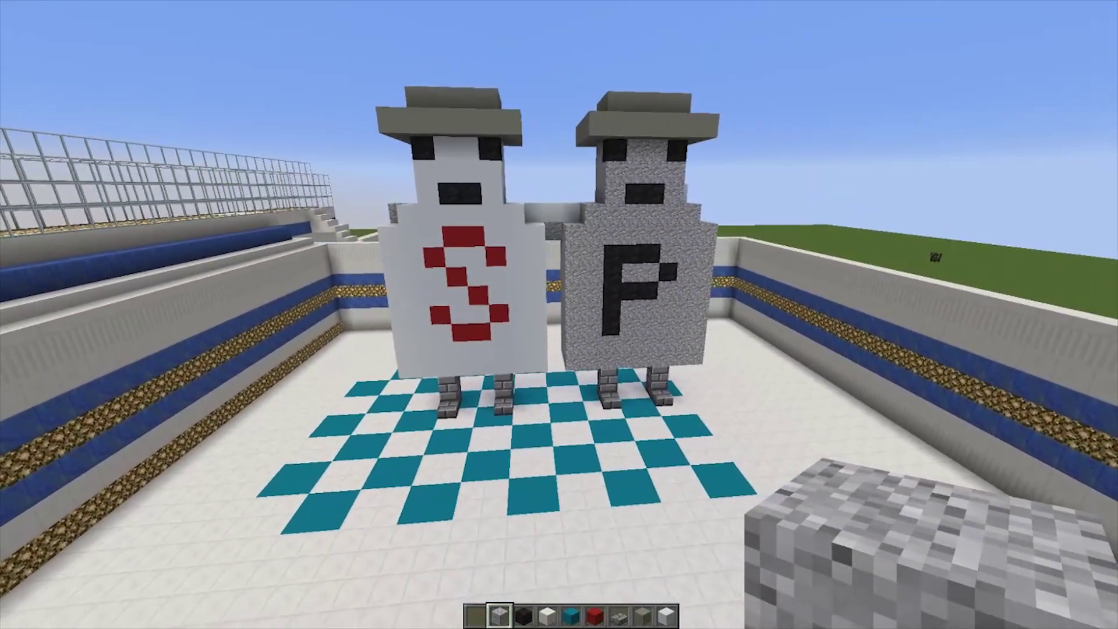
pyautogui.scroll(-1, 558, 315)
pyautogui.scroll(-1, 559, 315)
# - Hide the HUD with F1 and walk toward and away from the hugging shakers to film them
pyautogui.press('F1')
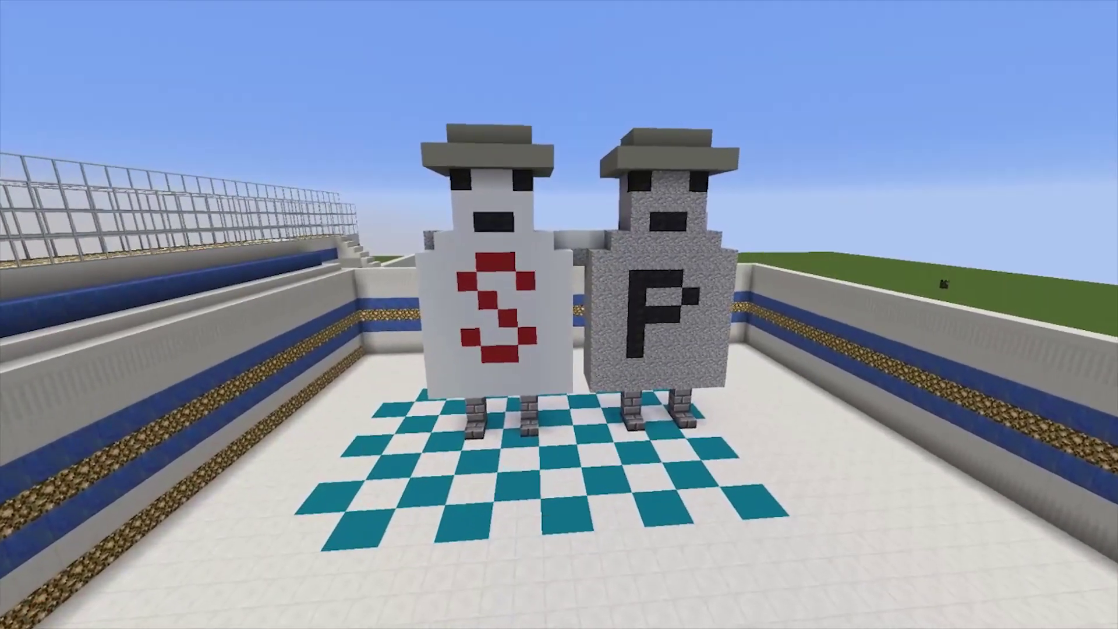
pyautogui.press('w')
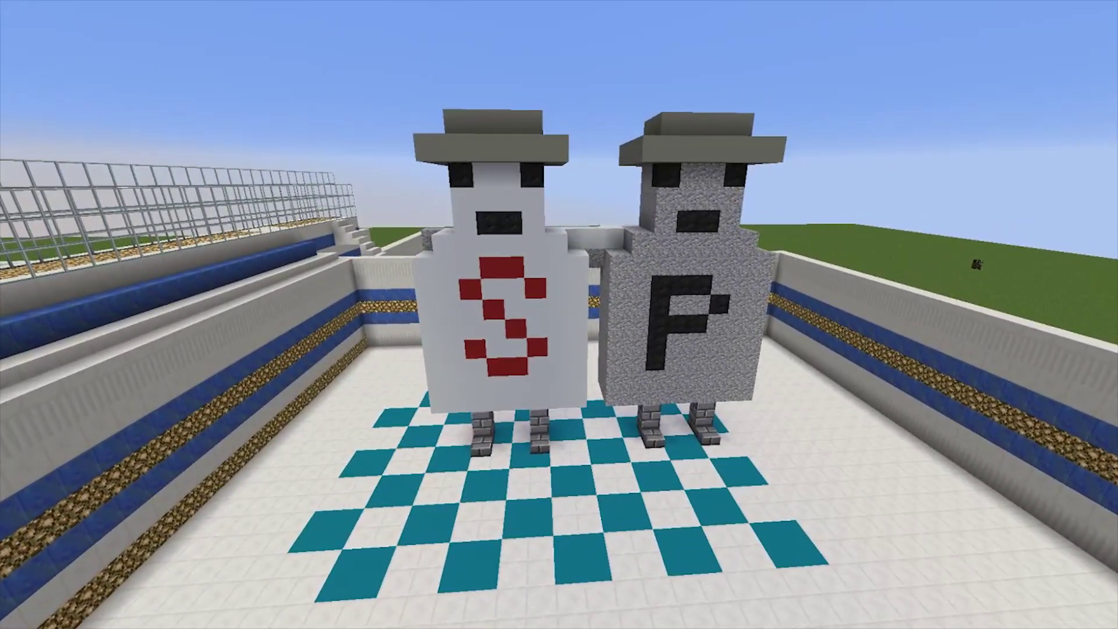
pyautogui.press('w')
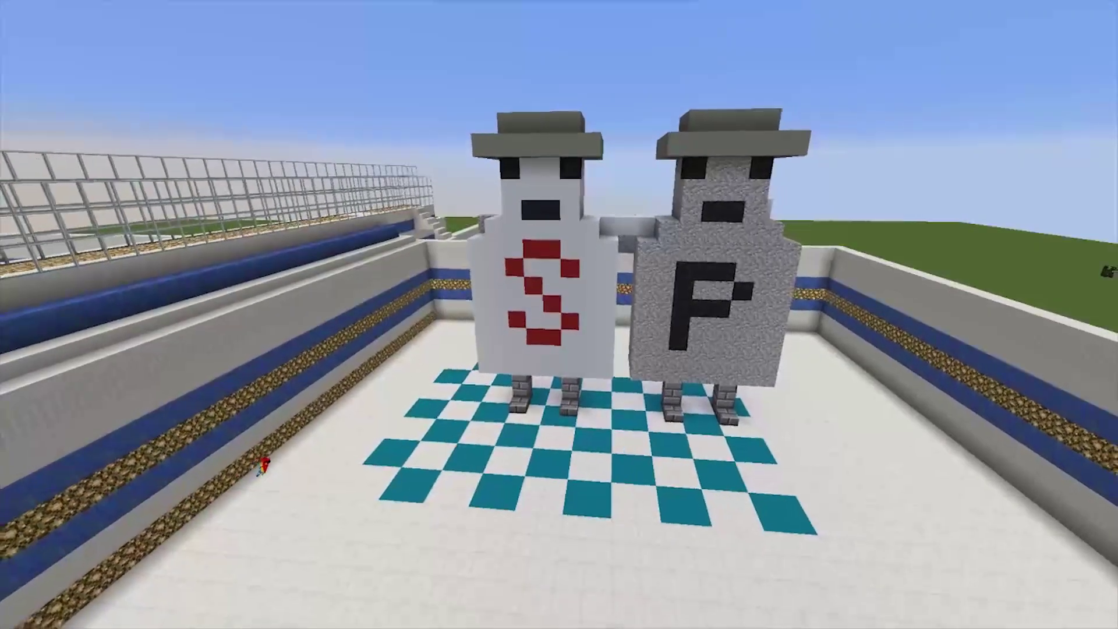
pyautogui.press('s')
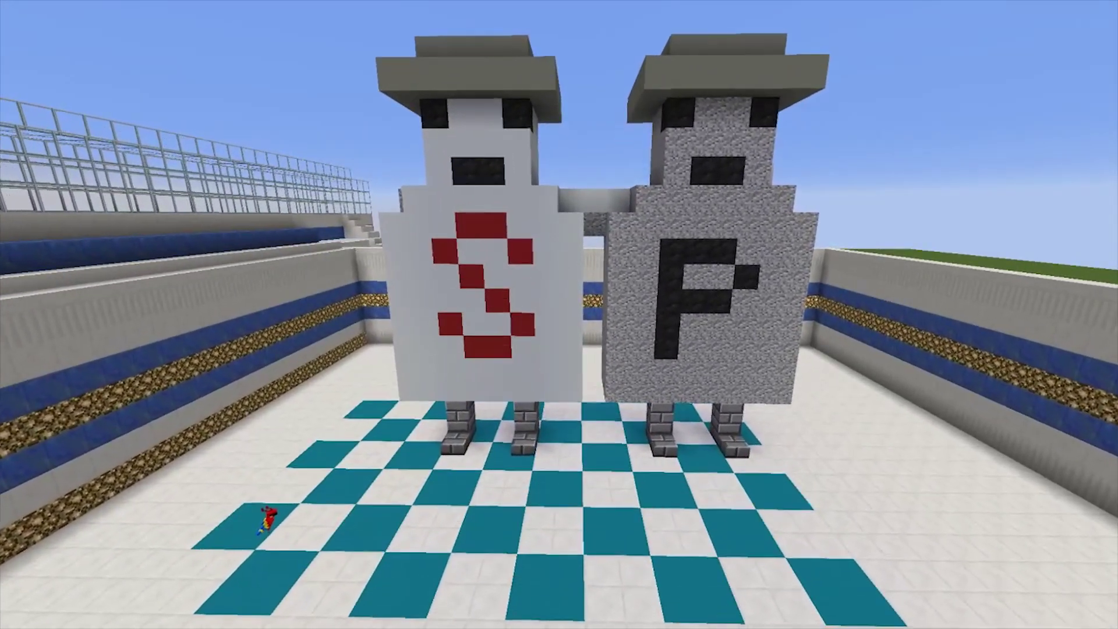
pyautogui.press('w')
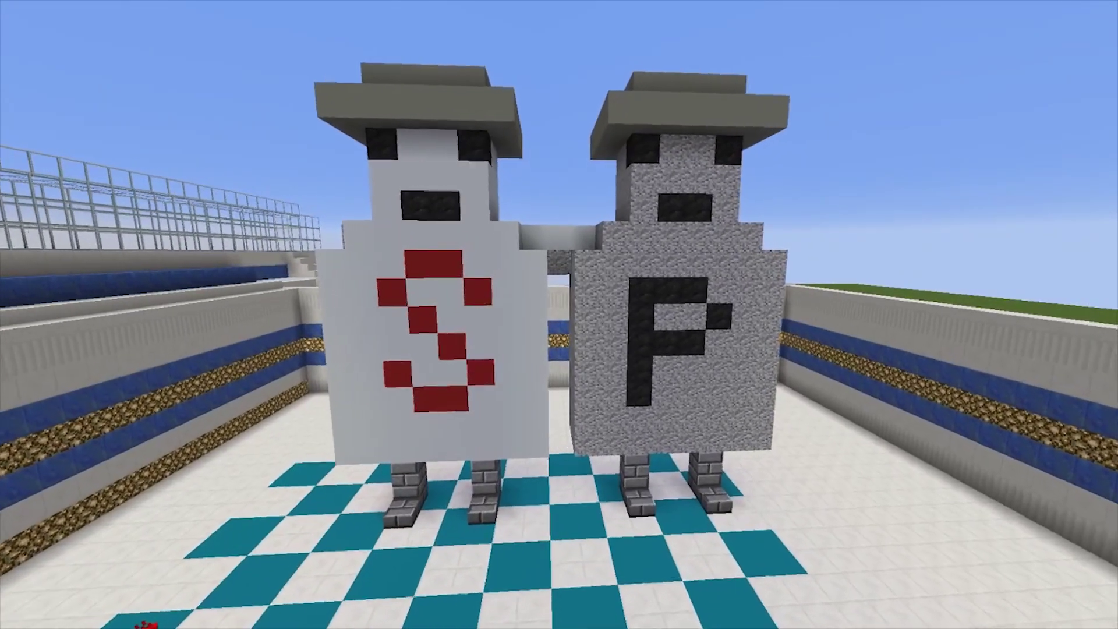
pyautogui.press('s')
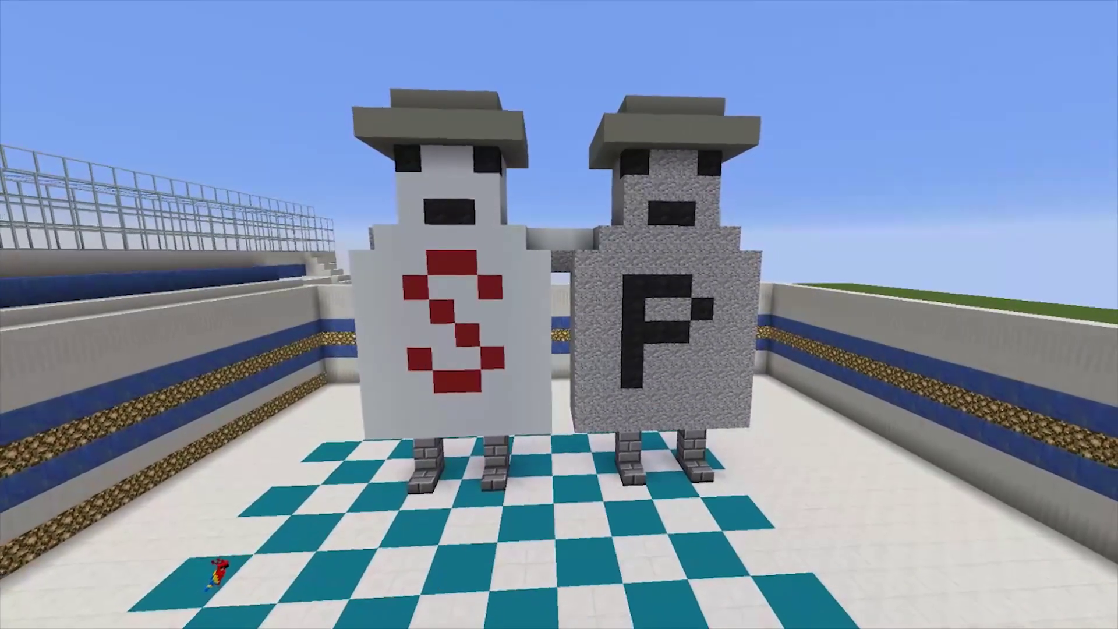